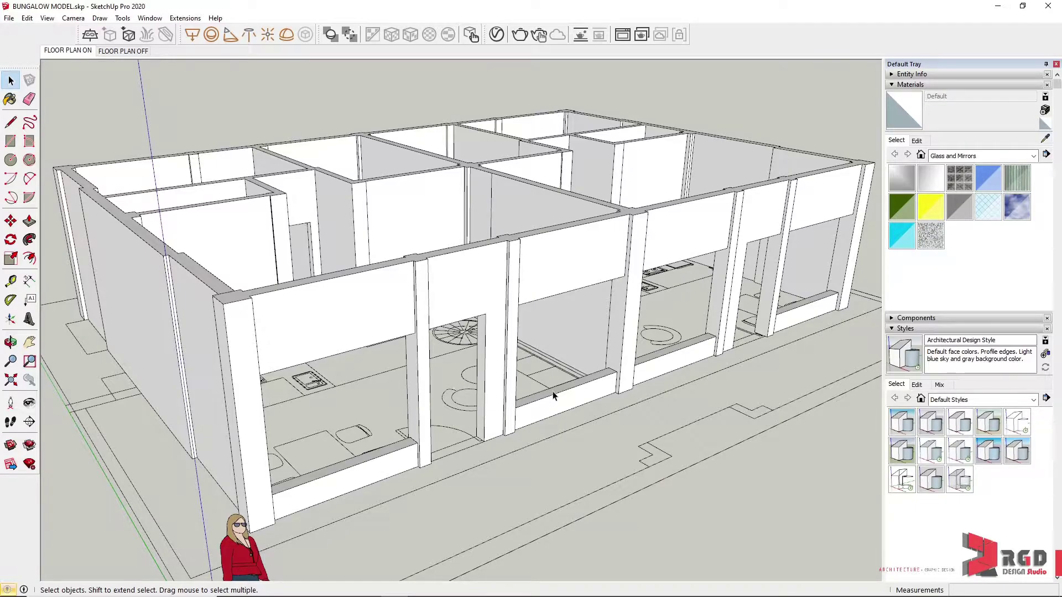
# Step: Zoom in on the kitchen wall's window opening and enter the walls group for editing
pyautogui.moveTo(562, 395); pyautogui.dragTo(420, 376, button='middle')
pyautogui.scroll(5, 171, 351)
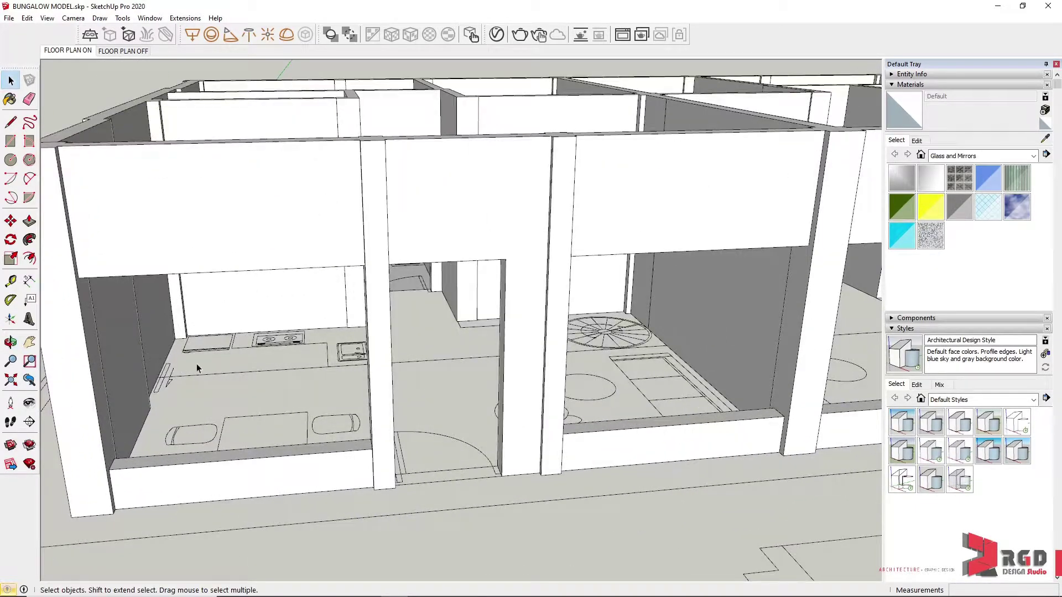
pyautogui.scroll(5, 207, 370)
pyautogui.scroll(3, 346, 239)
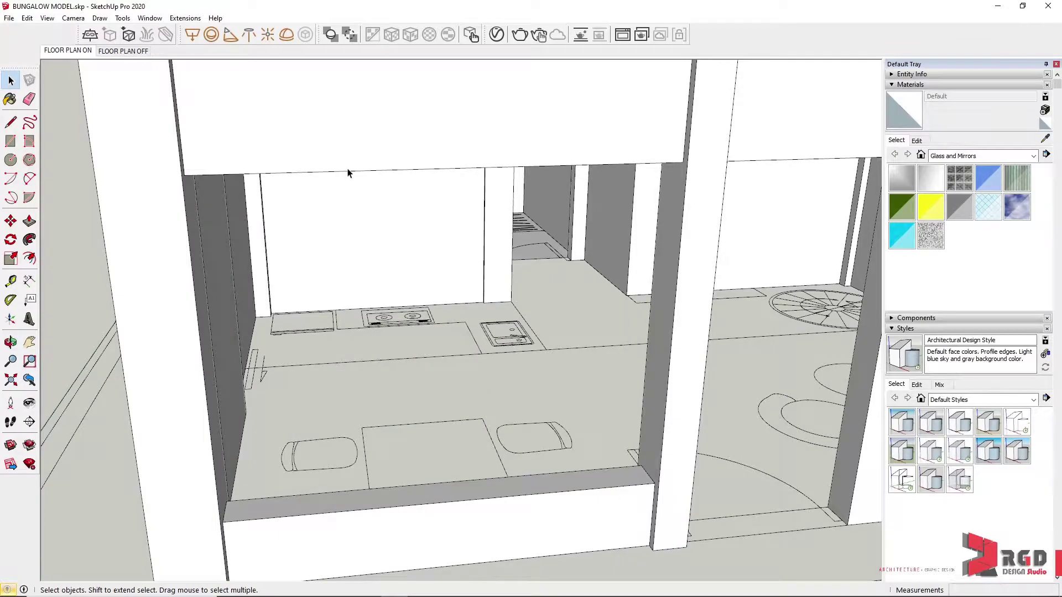
pyautogui.tripleClick(347, 172)
pyautogui.doubleClick(349, 174)
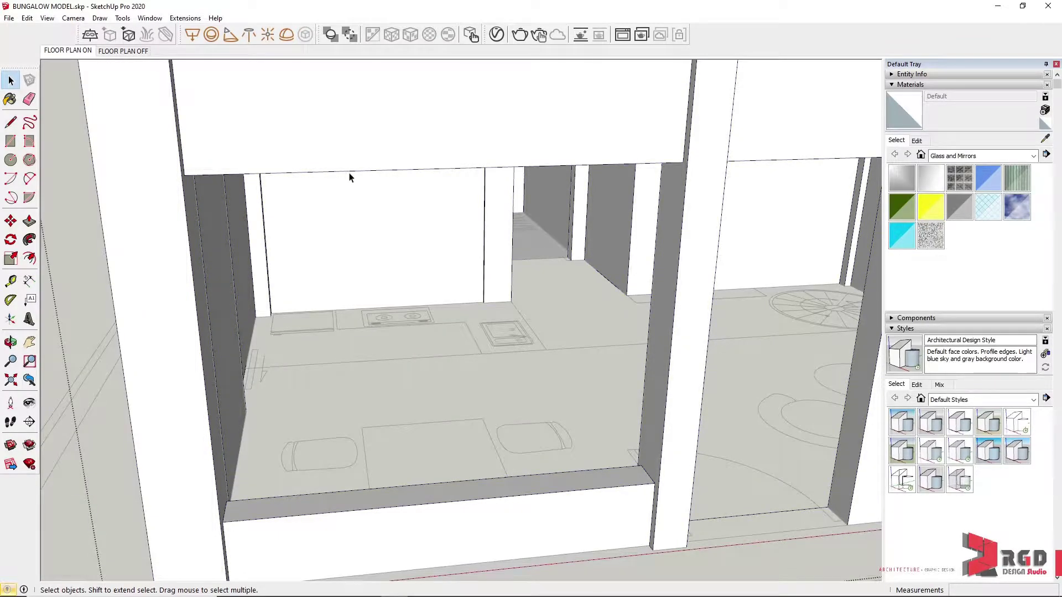
# Step: Select the window opening's top edge, exit the walls group, and view the empty ground beside the bungalow
pyautogui.click(348, 175)
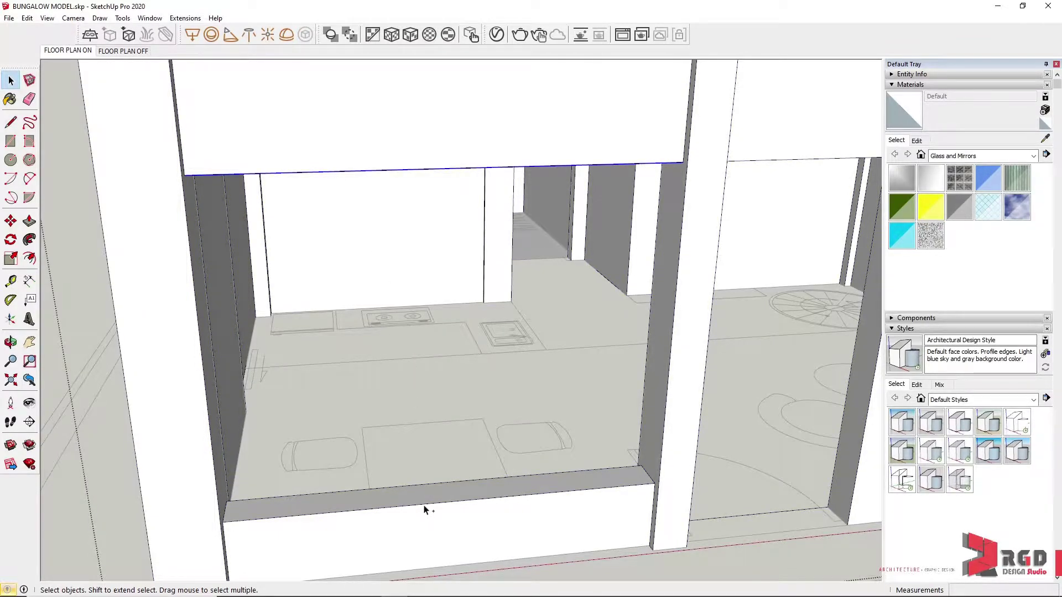
pyautogui.scroll(-5, 453, 388)
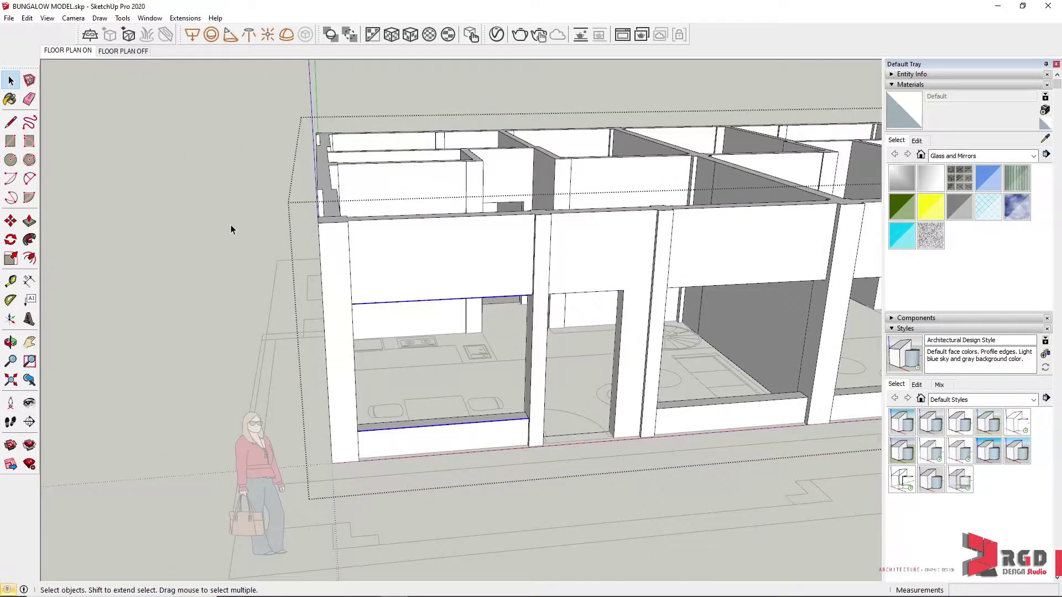
pyautogui.click(231, 225)
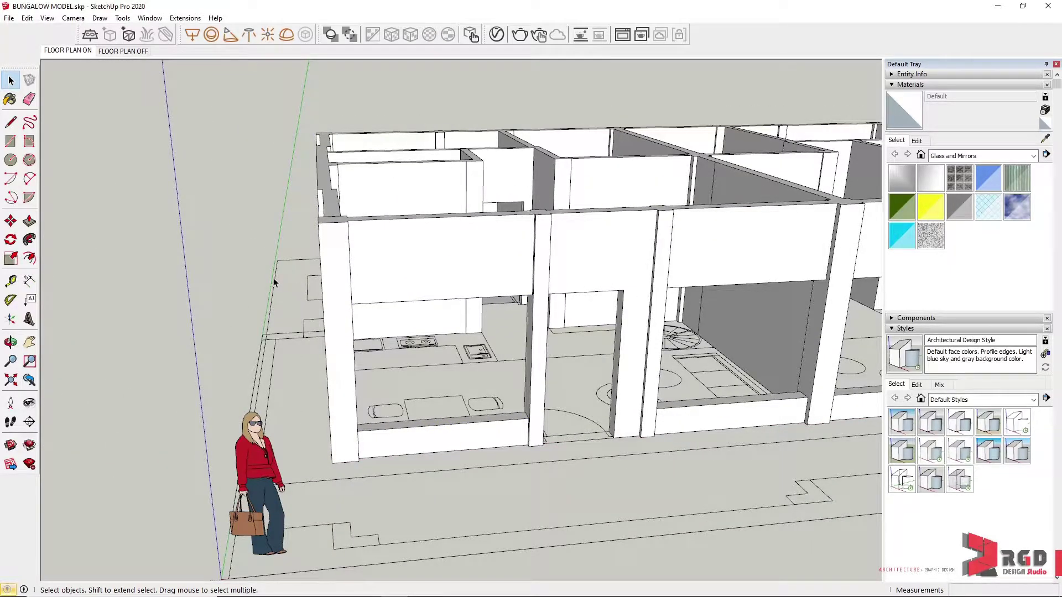
pyautogui.moveTo(214, 265); pyautogui.dragTo(508, 320, button='middle')
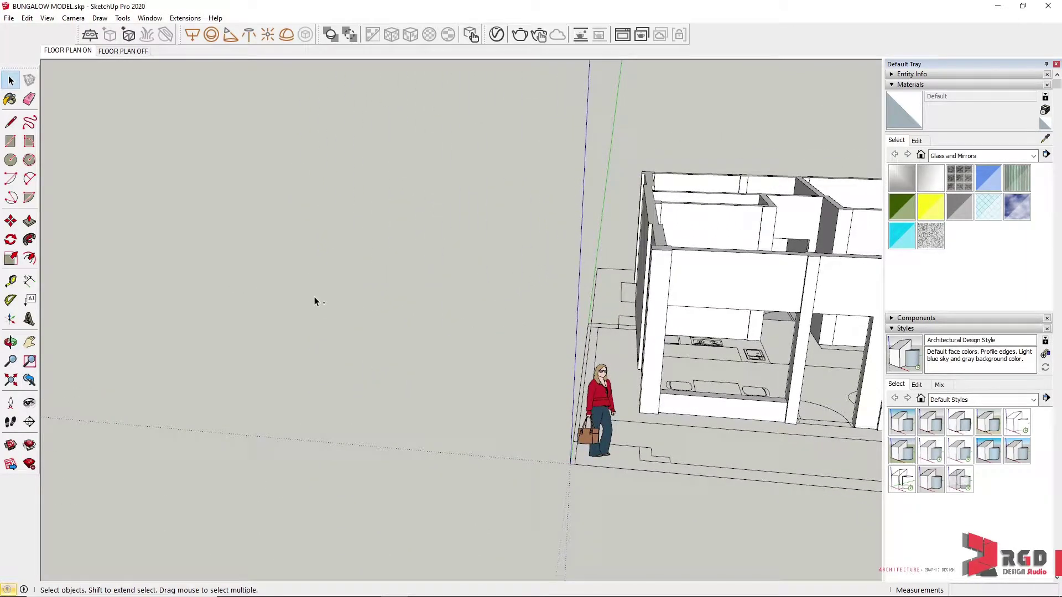
# Step: Paste the copied opening edges on the ground and close them into a rectangle with two vertical sides
pyautogui.hotkey('ctrl', 'v')
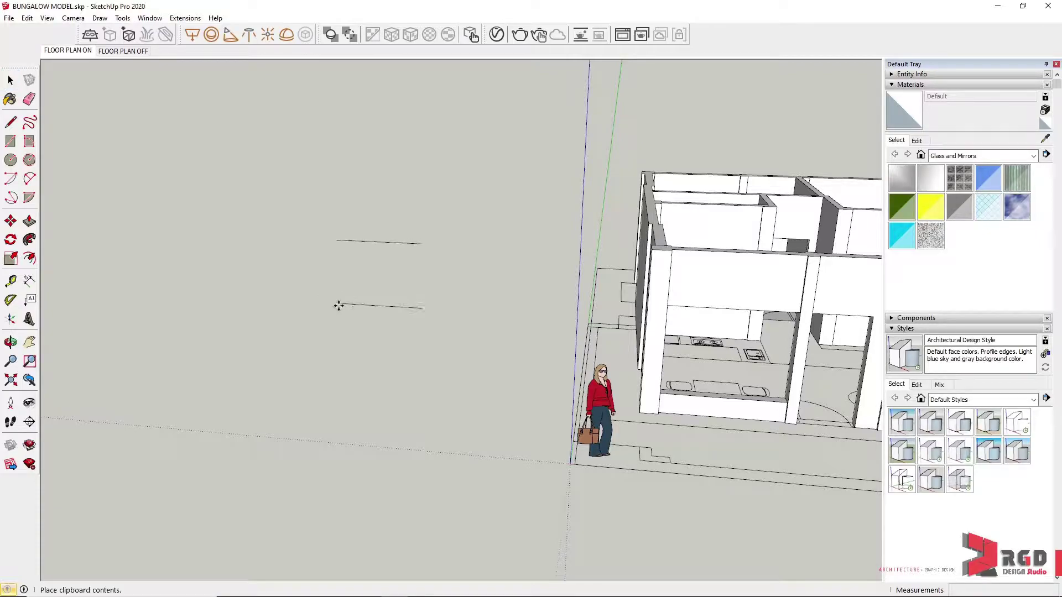
pyautogui.moveTo(302, 436); pyautogui.dragTo(355, 408, button='middle')
pyautogui.click(356, 408)
pyautogui.press('l')
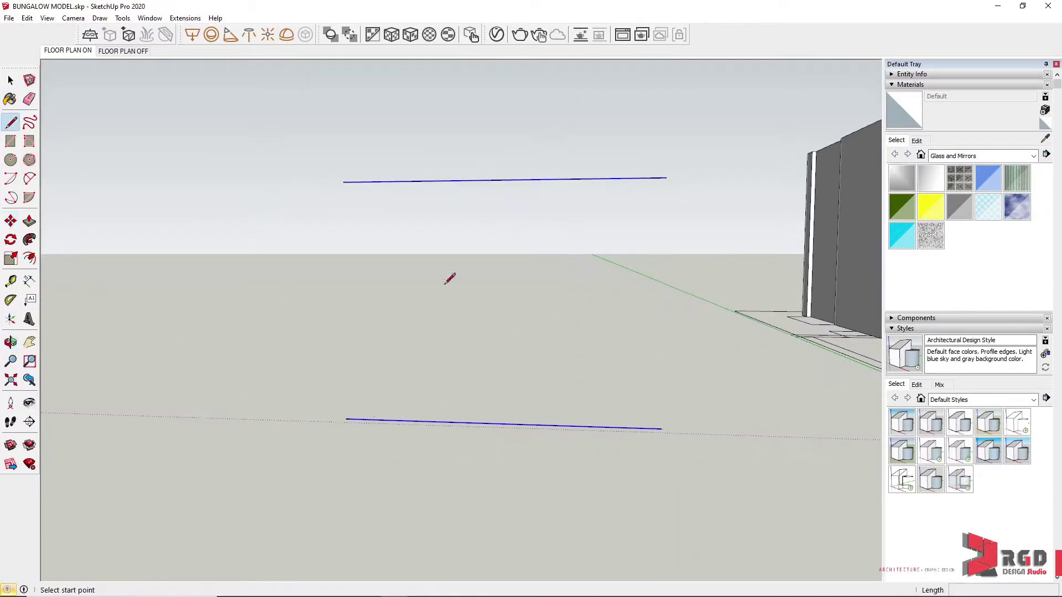
pyautogui.click(344, 182)
pyautogui.click(346, 419)
pyautogui.press('space')
pyautogui.press('l')
pyautogui.click(667, 177)
pyautogui.click(662, 429)
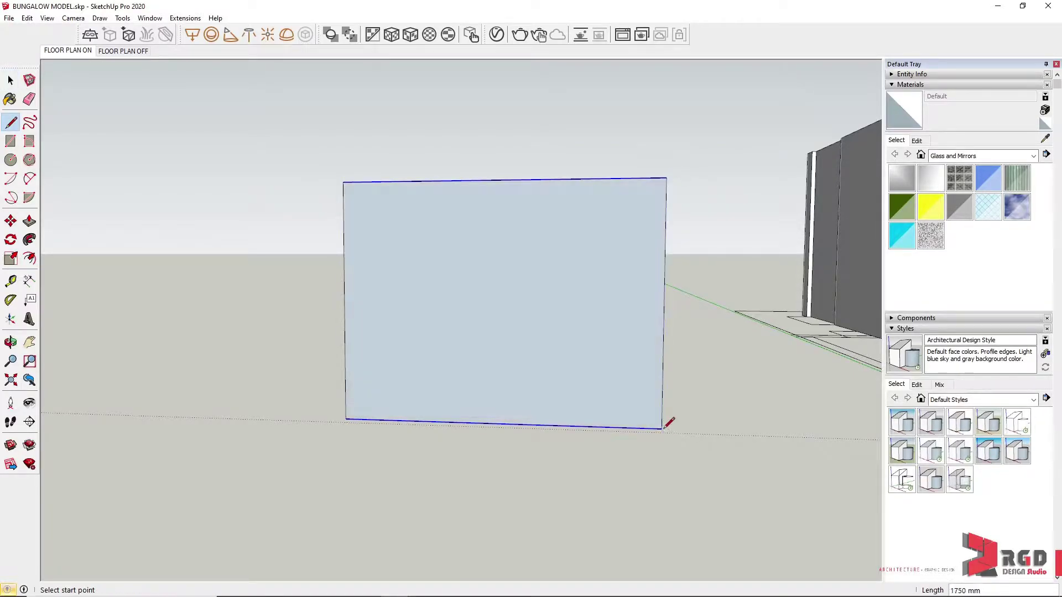
pyautogui.press('space')
# Step: Offset the rectangle's outline inward to form the window frame border
pyautogui.click(429, 134)
pyautogui.moveTo(429, 133); pyautogui.dragTo(486, 301, button='middle')
pyautogui.scroll(3, 565, 292)
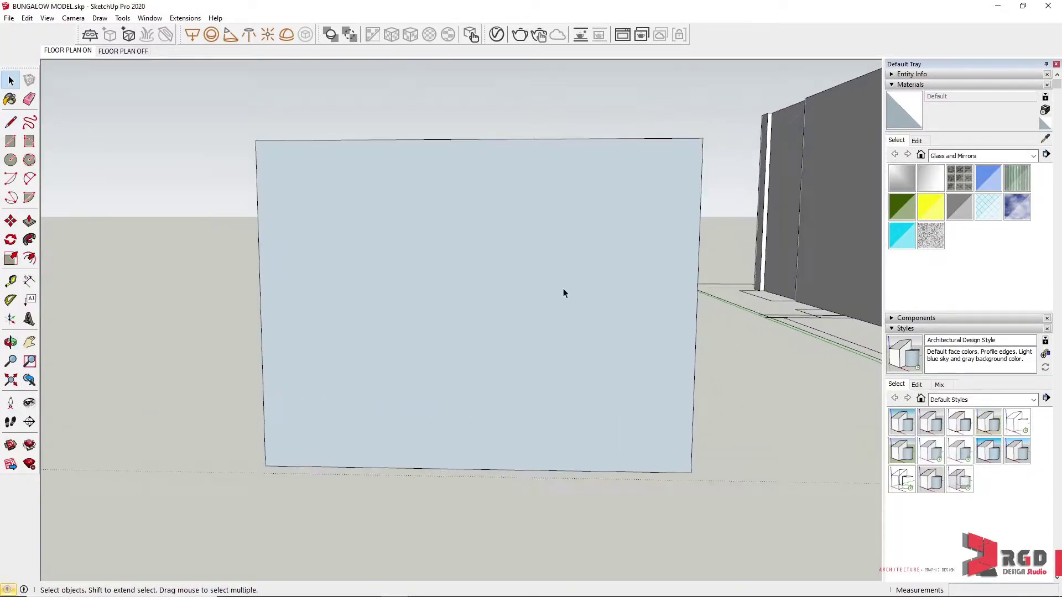
pyautogui.moveTo(564, 292); pyautogui.dragTo(620, 274, button='middle')
pyautogui.press('f')
pyautogui.click(457, 140)
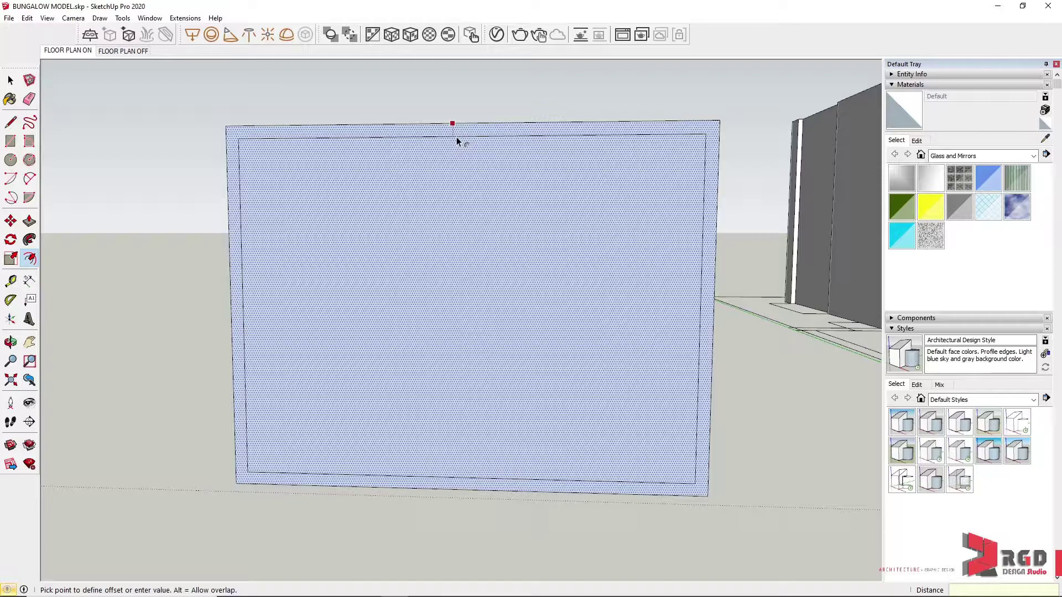
pyautogui.click(456, 140)
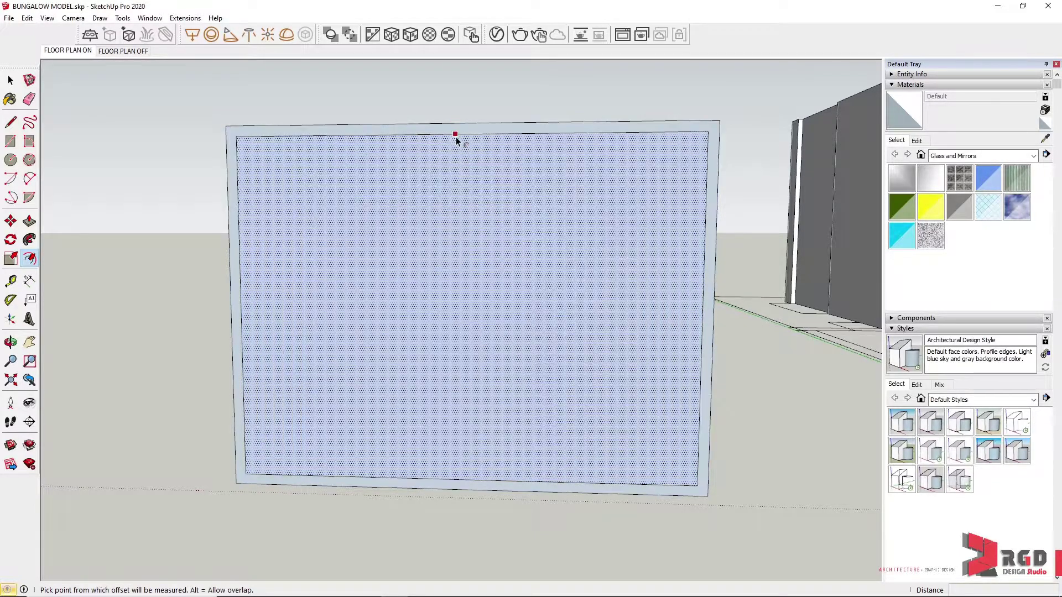
pyautogui.moveTo(456, 137); pyautogui.dragTo(374, 282, button='middle')
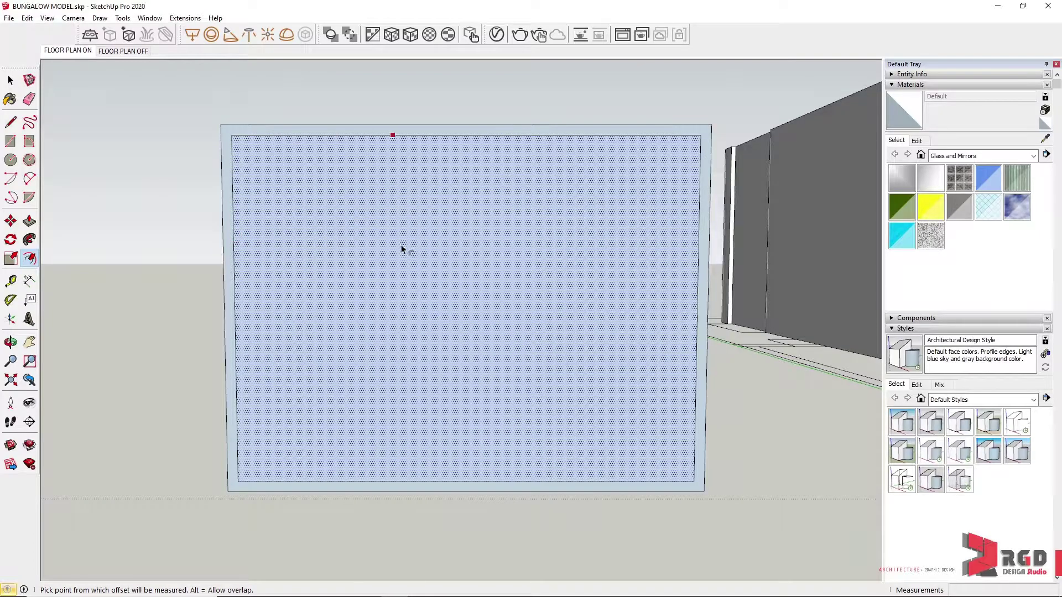
# Step: Copy the inner left edge onto the inner right edge and array it /4 into four equal panels
pyautogui.press('space')
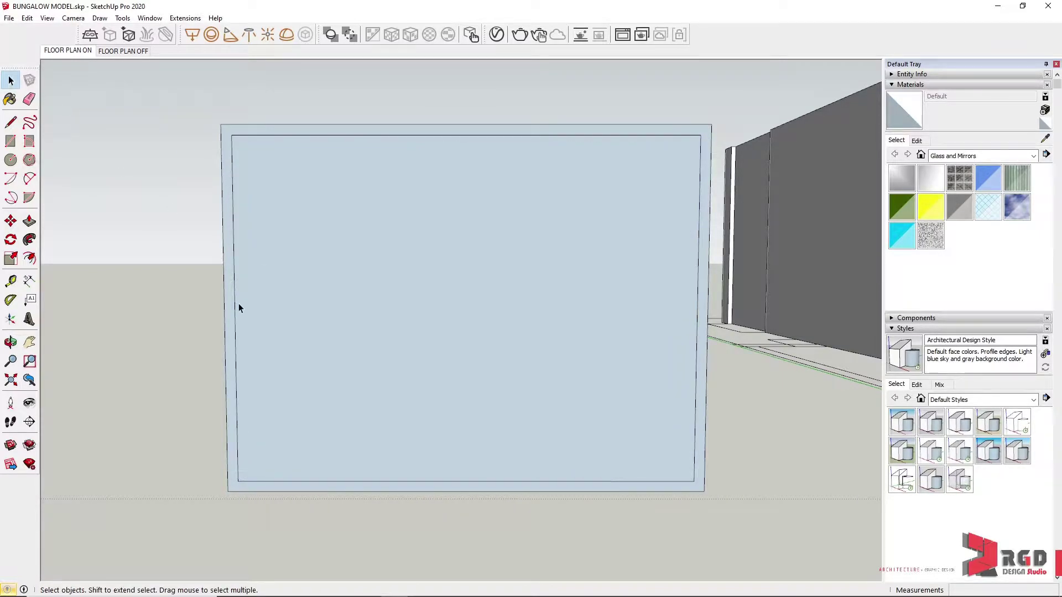
pyautogui.click(235, 308)
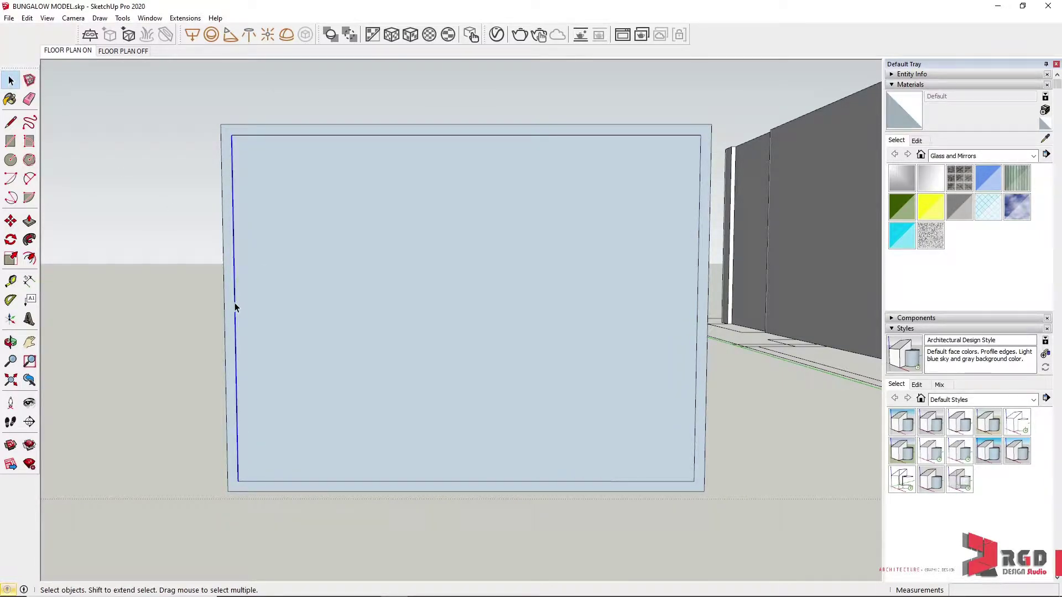
pyautogui.click(10, 222)
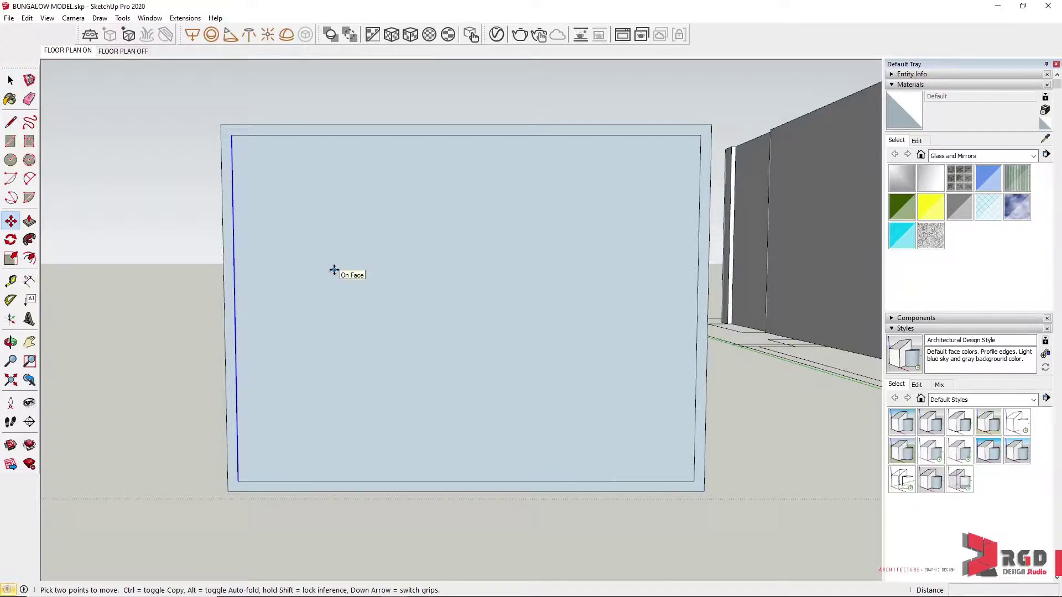
pyautogui.click(232, 137)
pyautogui.press('ctrl')
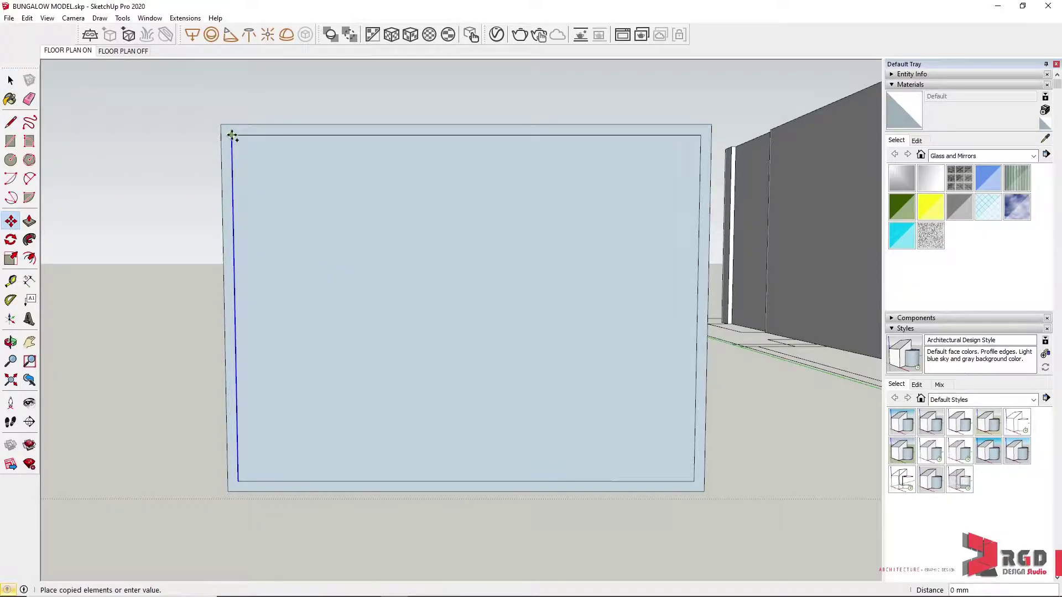
pyautogui.click(701, 135)
pyautogui.write('/4')
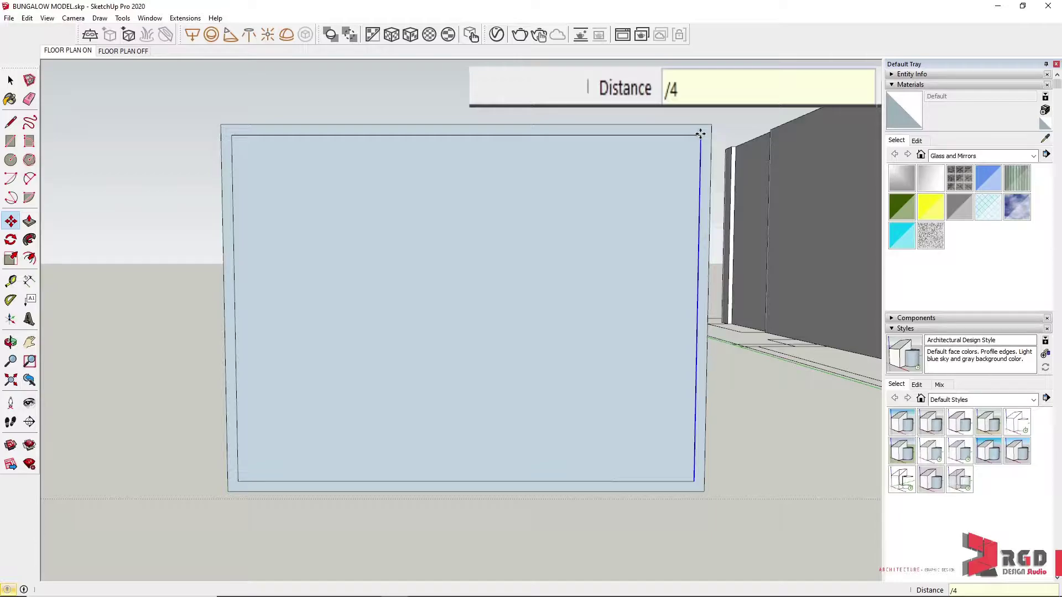
pyautogui.press('Return')
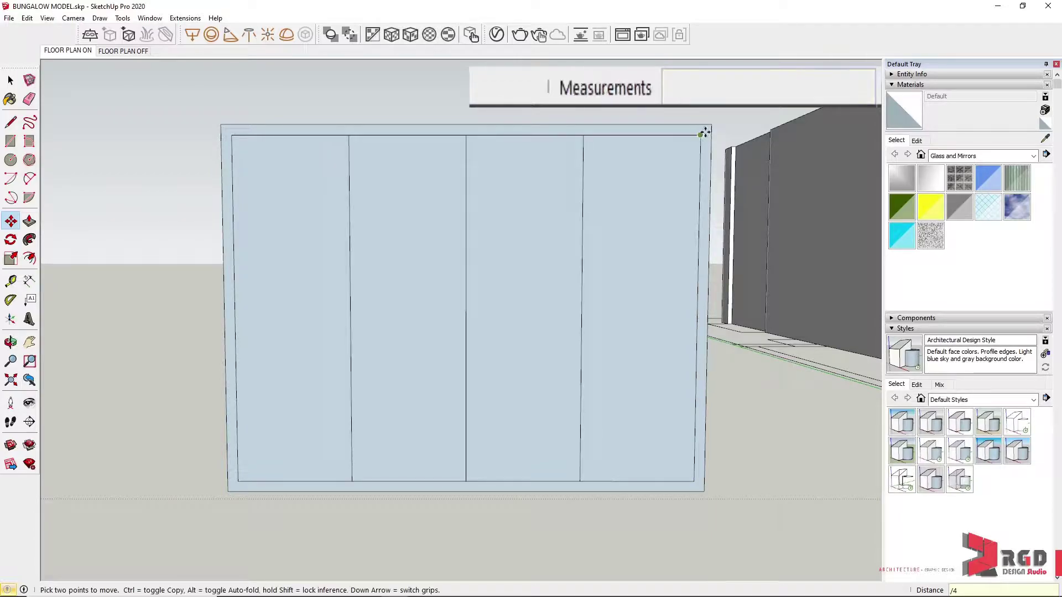
pyautogui.moveTo(564, 301); pyautogui.dragTo(500, 268, button='middle')
pyautogui.press('m')
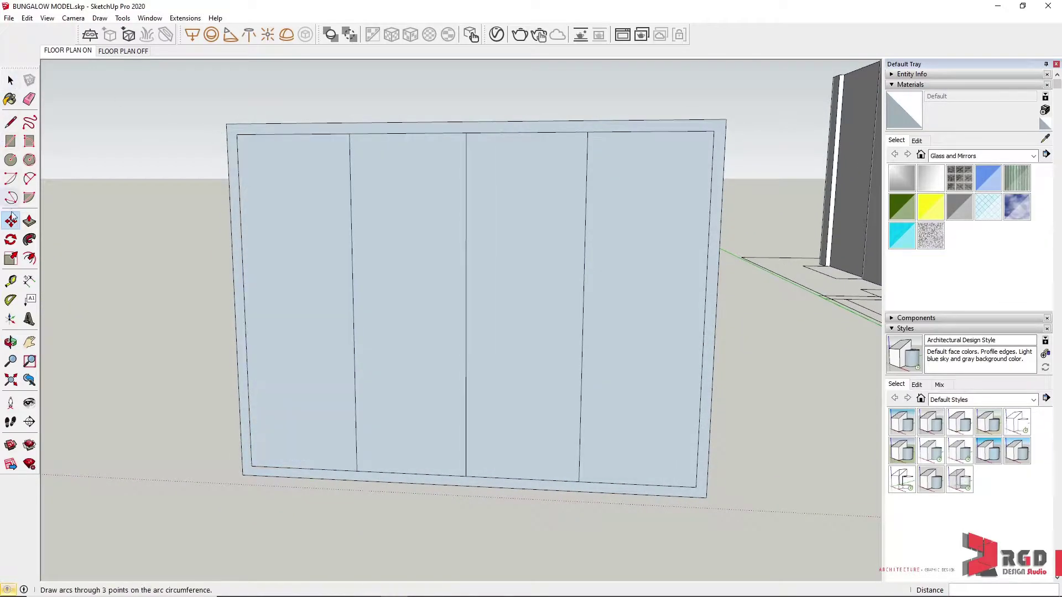
pyautogui.click(10, 281)
pyautogui.scroll(2, 302, 126)
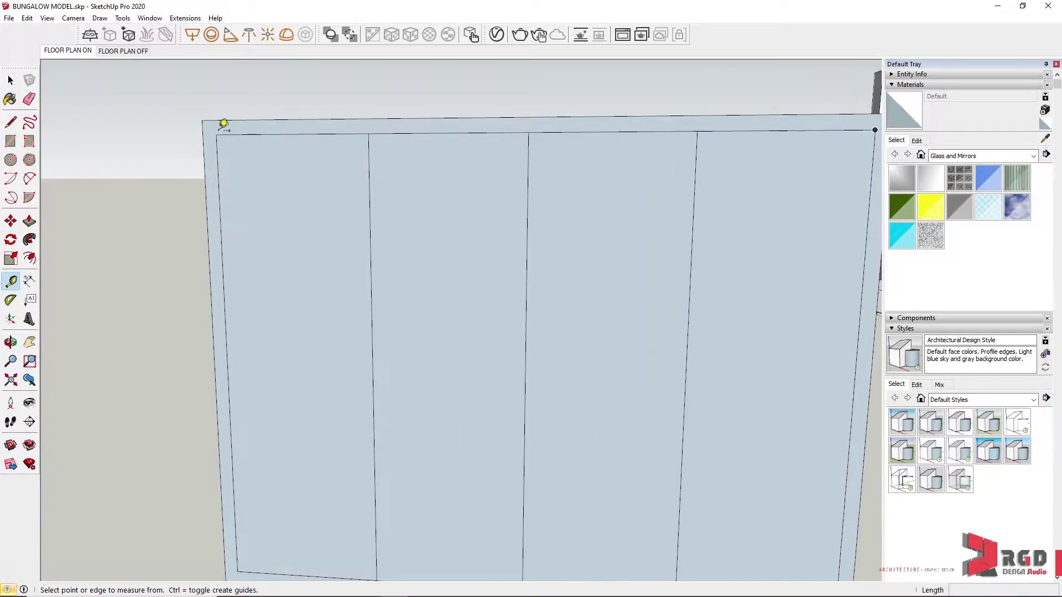
pyautogui.click(216, 135)
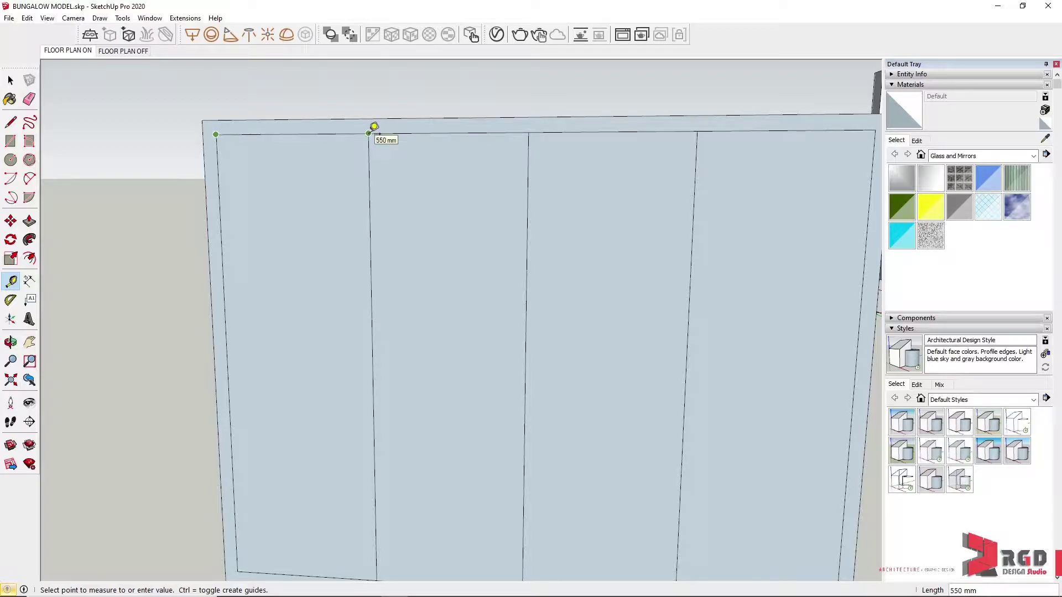
pyautogui.click(374, 127)
pyautogui.click(376, 126)
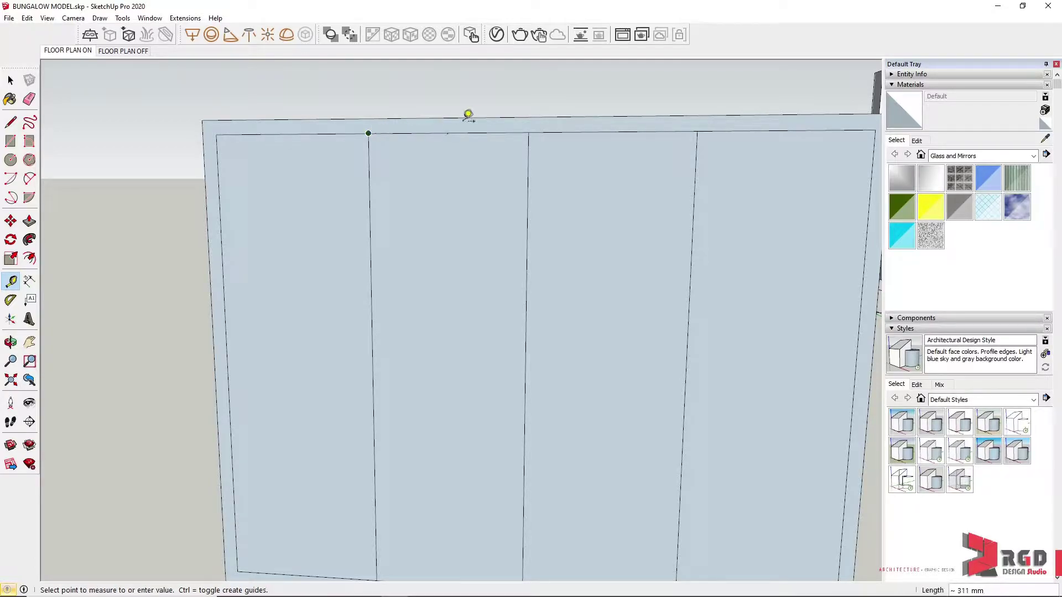
pyautogui.click(534, 126)
pyautogui.moveTo(410, 304); pyautogui.dragTo(425, 273, button='middle')
pyautogui.scroll(-2, 425, 274)
pyautogui.scroll(-1, 425, 273)
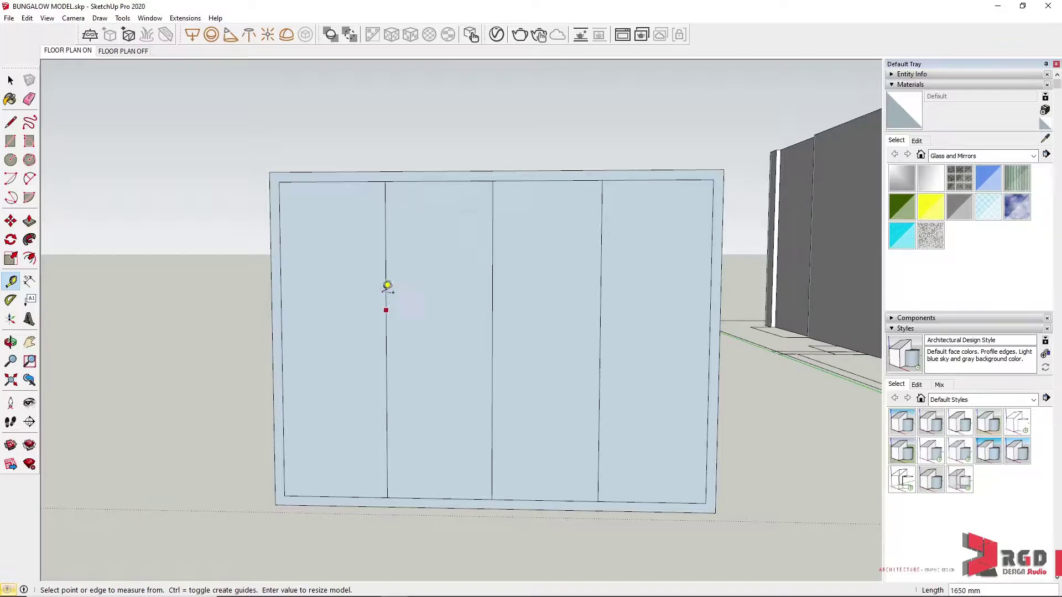
# Step: Double the panel divider with 25 mm copies to form a mullion strip
pyautogui.click(11, 220)
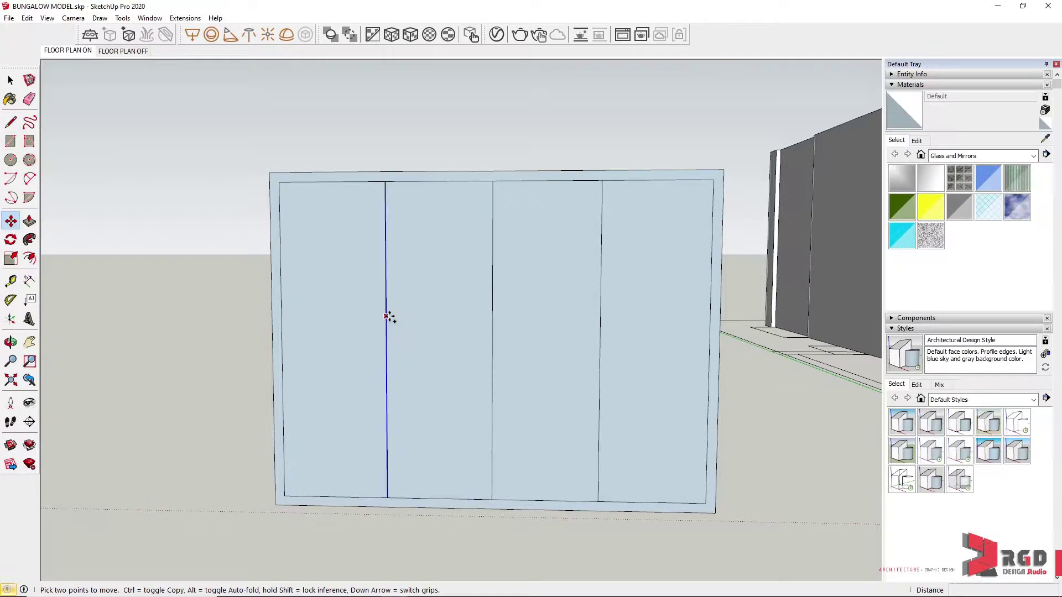
pyautogui.scroll(1, 387, 313)
pyautogui.click(385, 313)
pyautogui.press('ctrl')
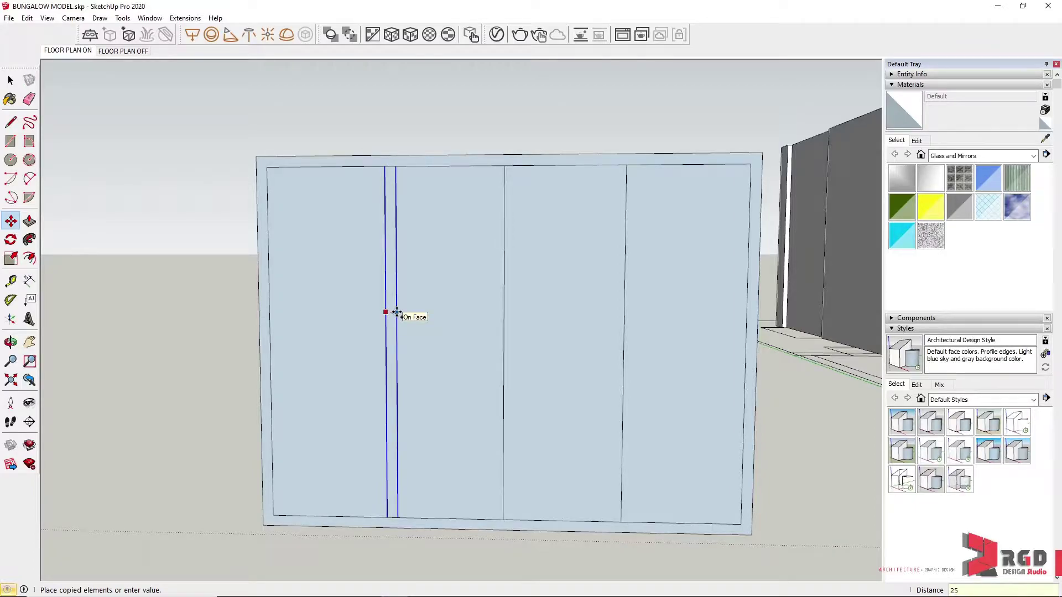
pyautogui.write('25')
pyautogui.press('Return')
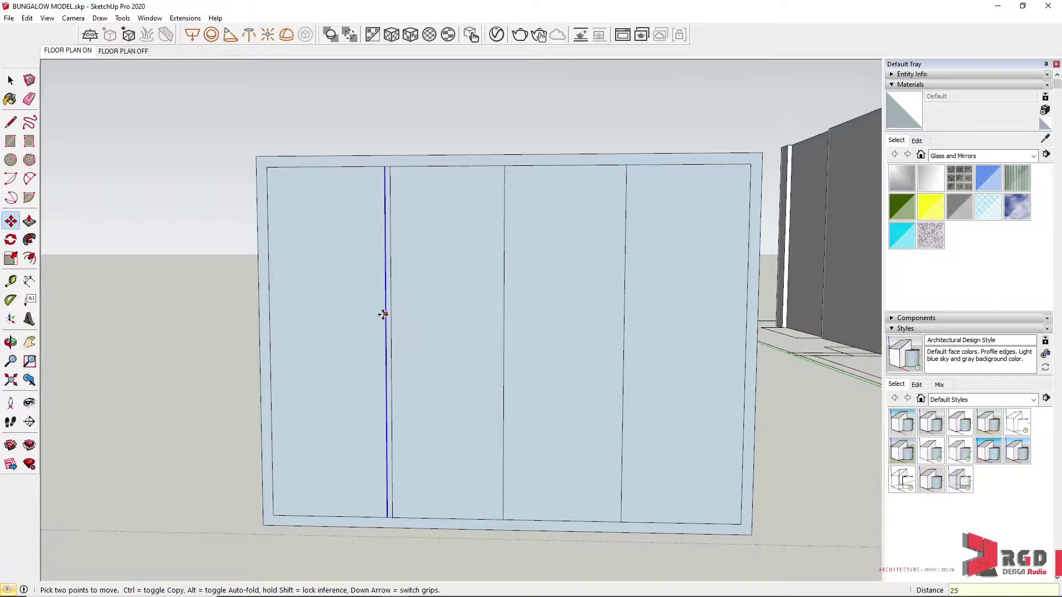
pyautogui.scroll(1, 383, 313)
pyautogui.click(384, 313)
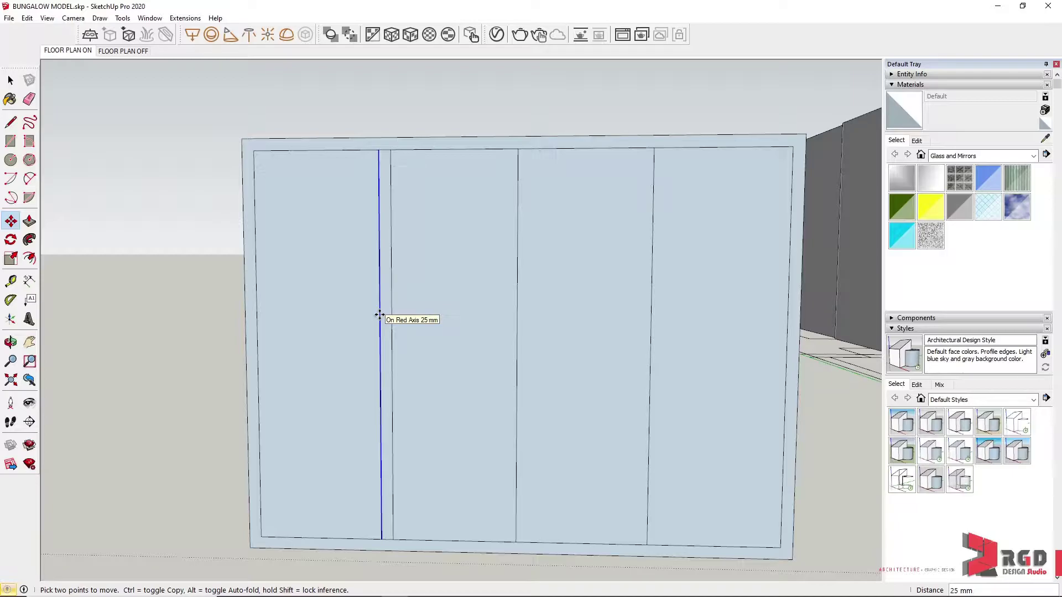
pyautogui.press('ctrl')
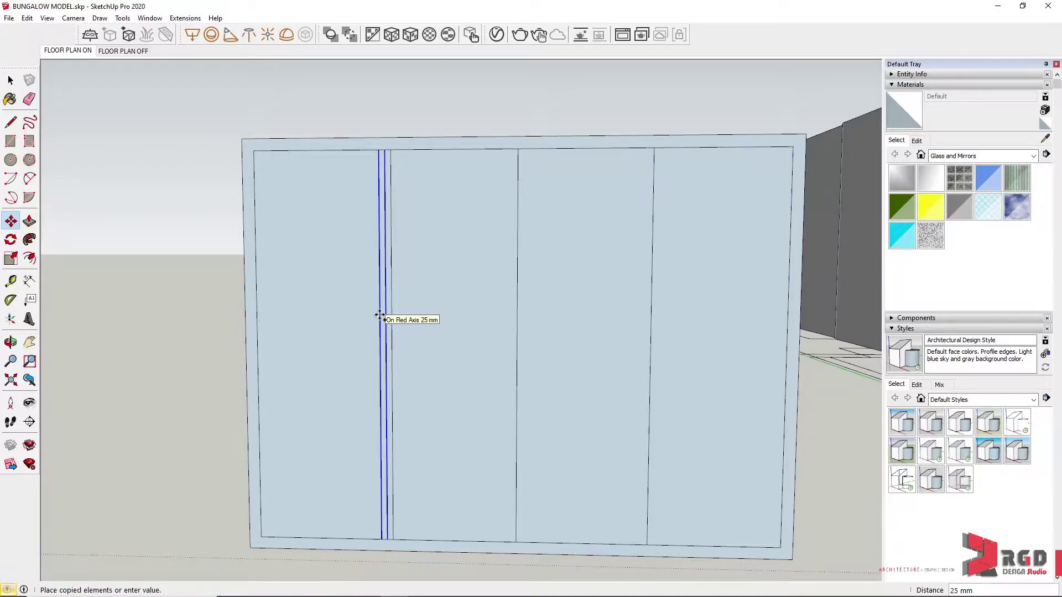
pyautogui.click(379, 313)
# Step: Copy the mullion's pair of lines 550 mm to the right
pyautogui.press('space')
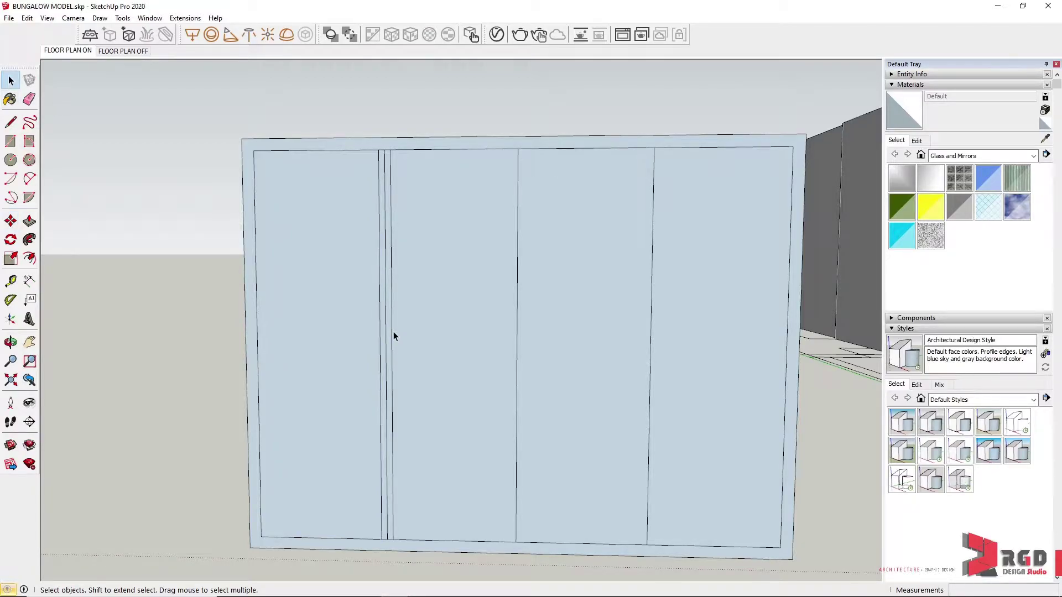
pyautogui.click(391, 331)
pyautogui.keyDown('ctrl'); pyautogui.click(381, 341); pyautogui.keyUp('ctrl')
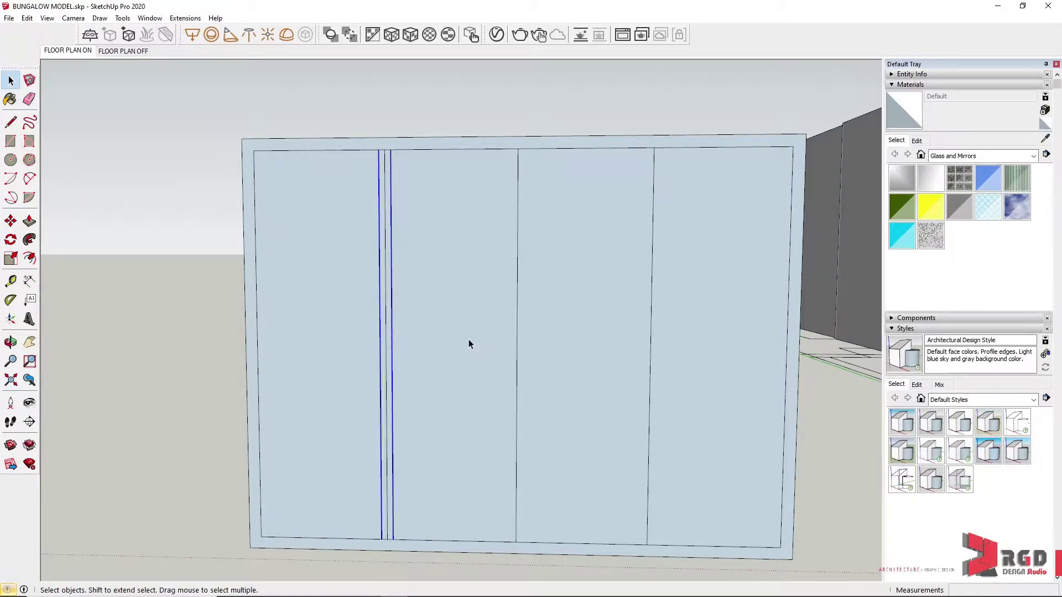
pyautogui.press('m')
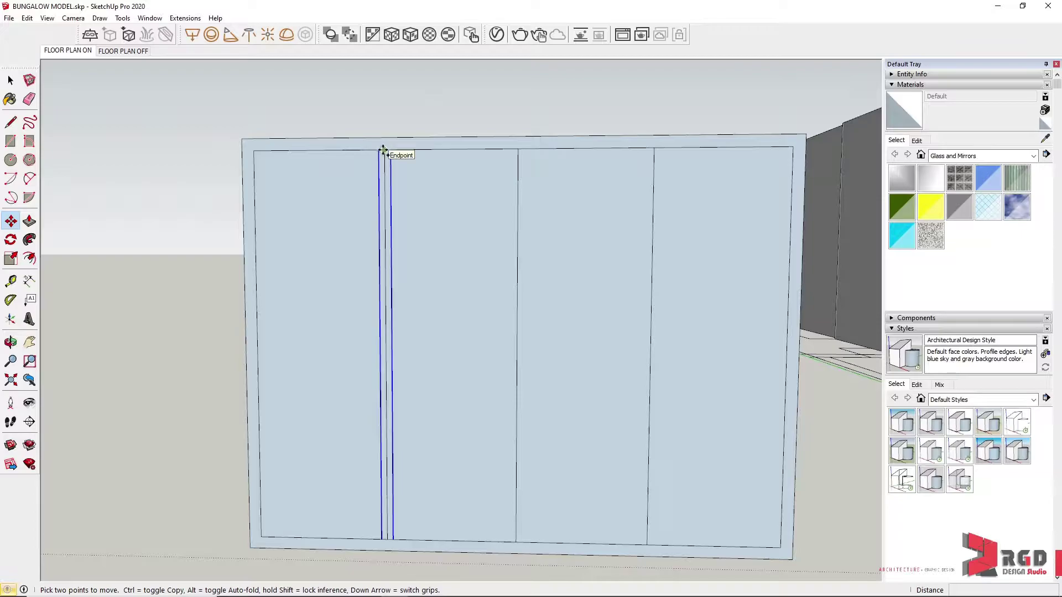
pyautogui.click(384, 151)
pyautogui.press('ctrl')
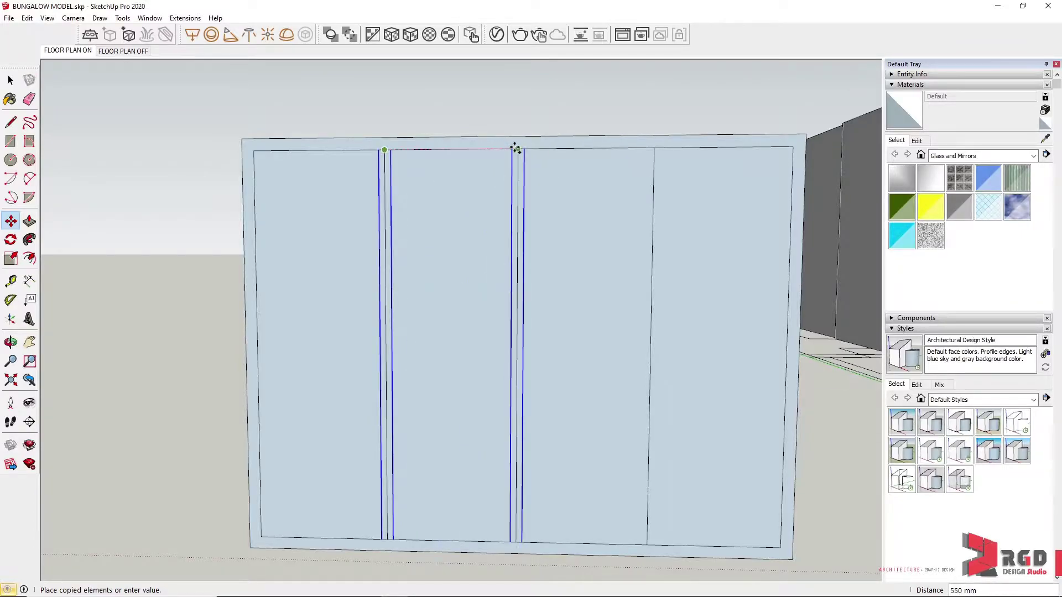
pyautogui.click(514, 148)
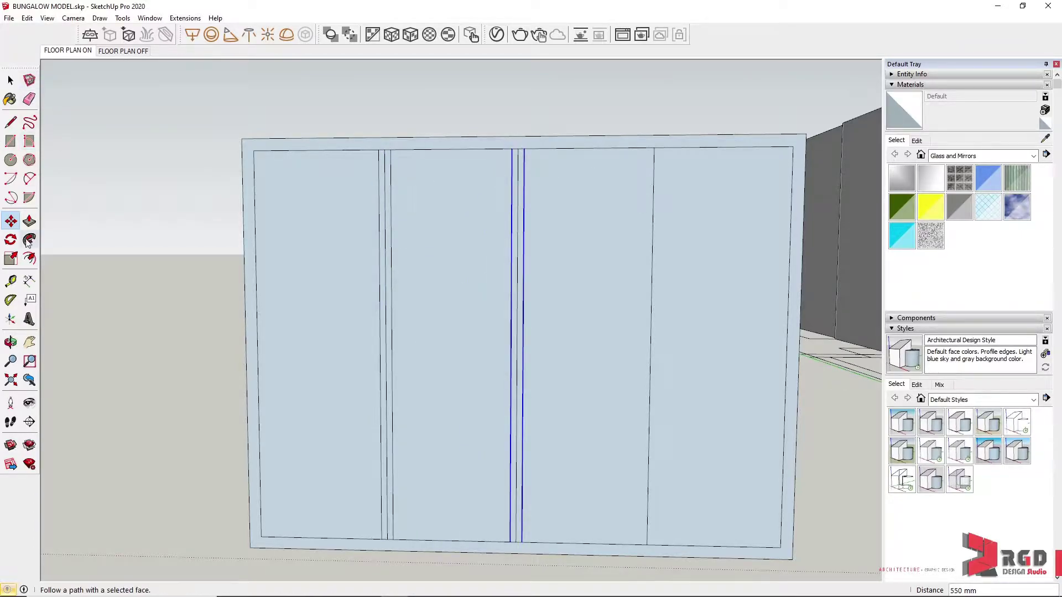
pyautogui.click(11, 281)
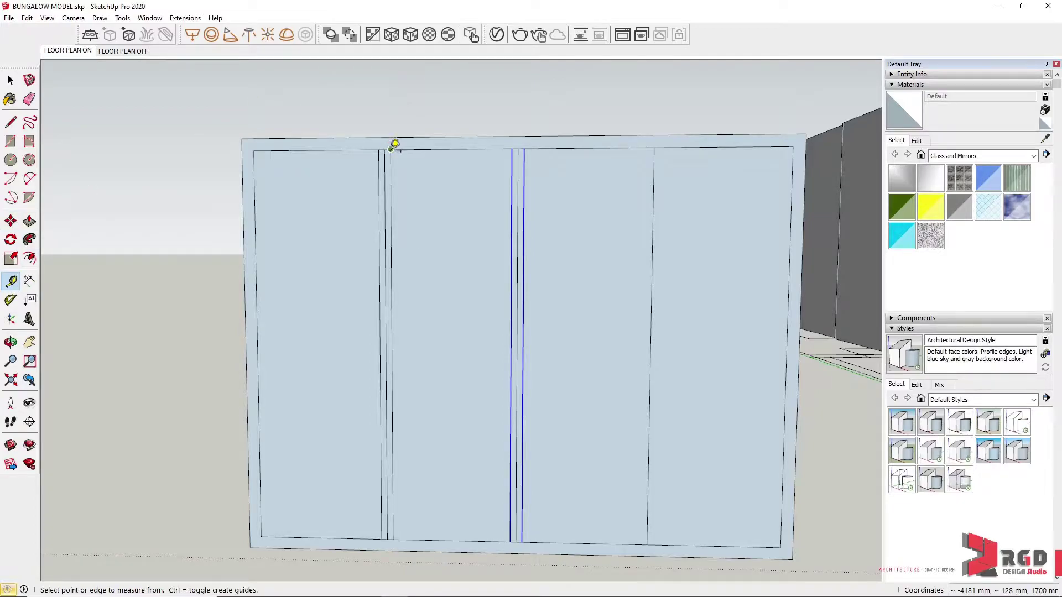
pyautogui.click(395, 144)
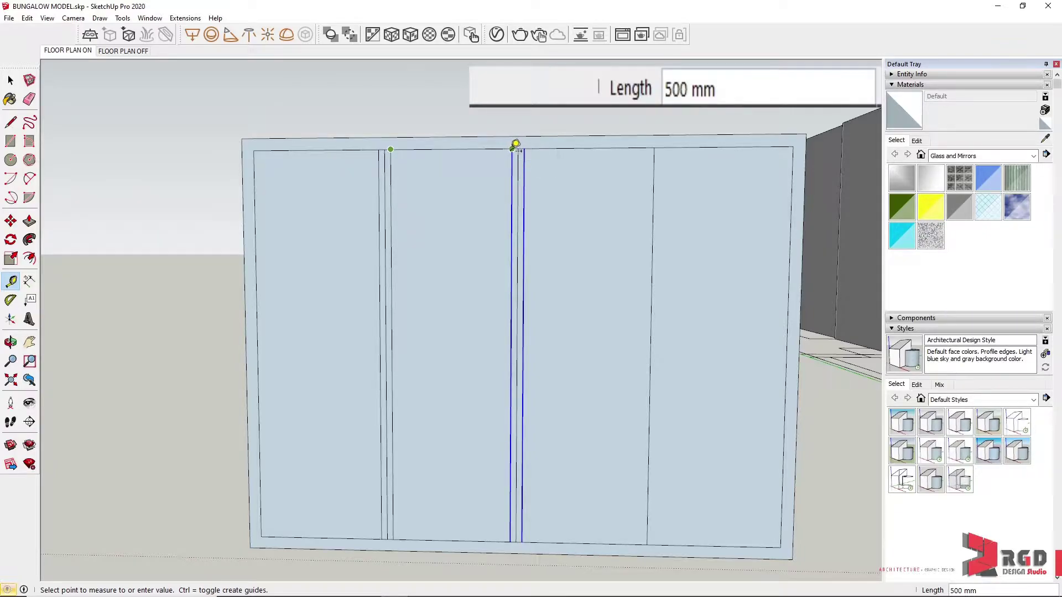
pyautogui.click(517, 144)
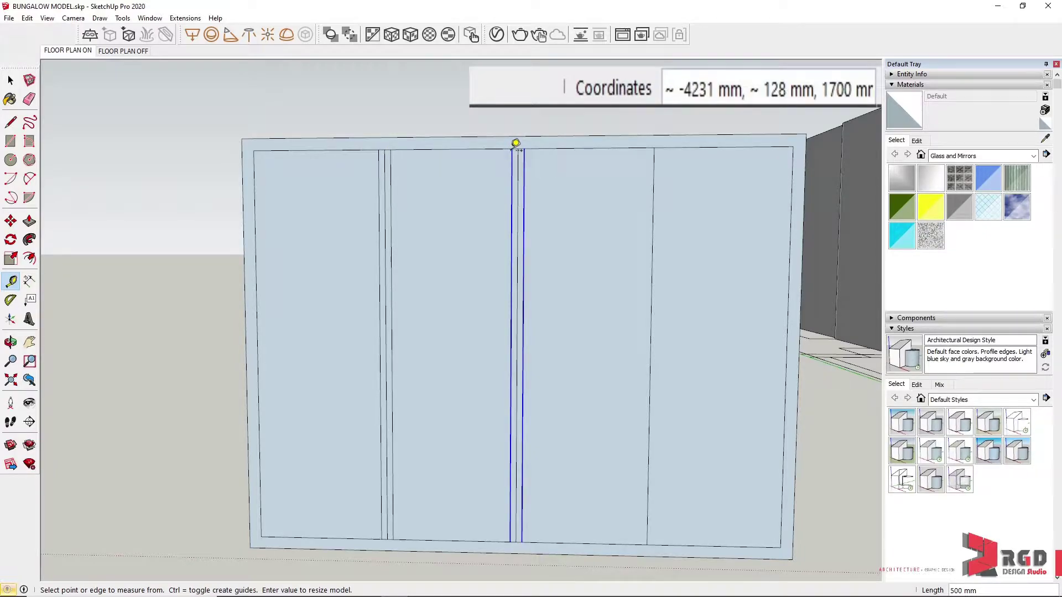
pyautogui.click(382, 142)
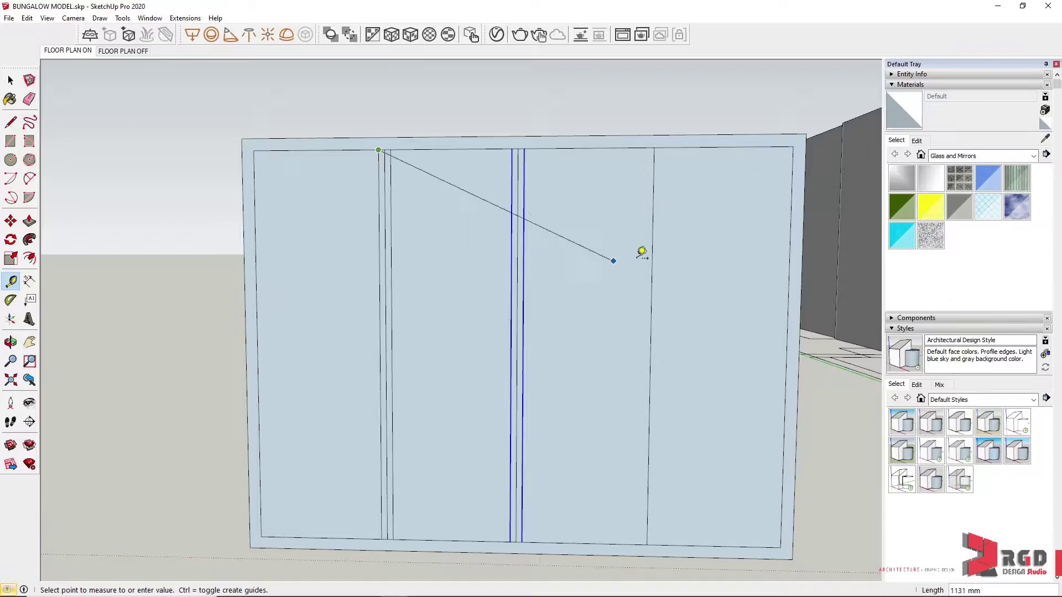
# Step: Erase the left doubled mullion lines and the extra line in the right half
pyautogui.scroll(-2, 350, 111)
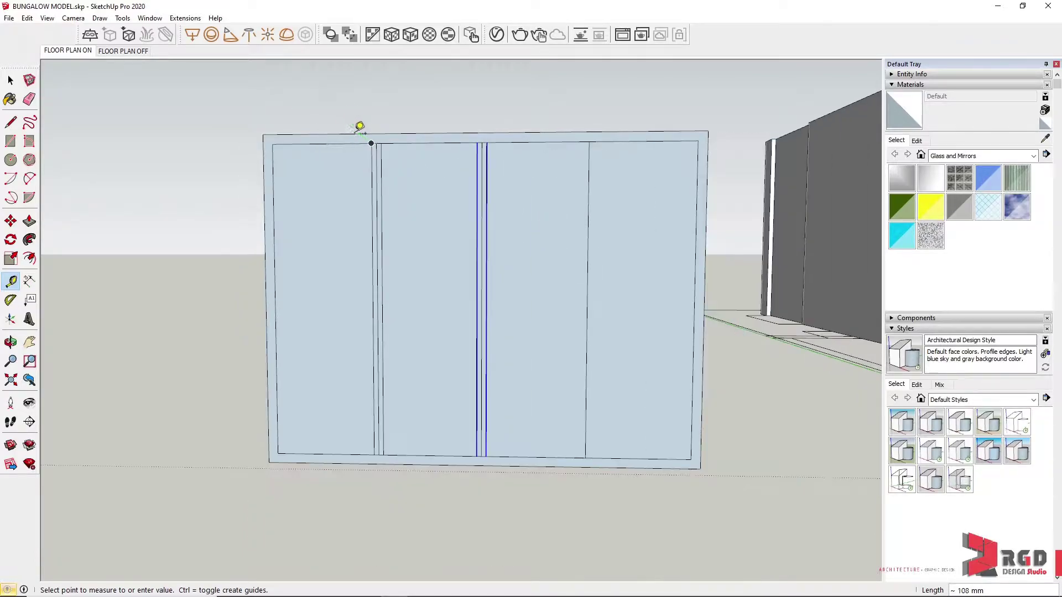
pyautogui.moveTo(375, 118); pyautogui.dragTo(392, 144, button='middle')
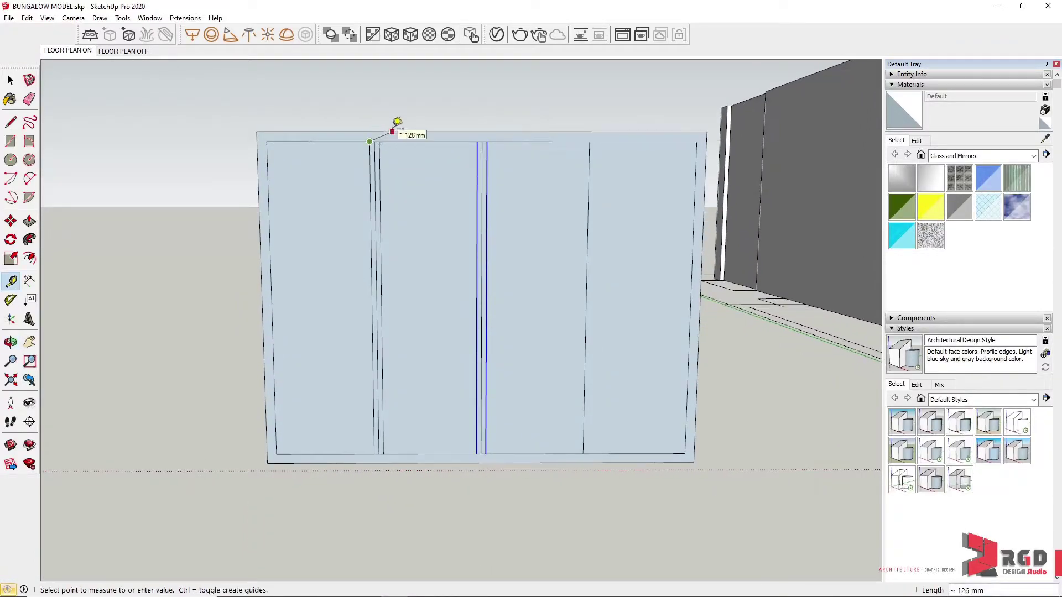
pyautogui.click(30, 99)
pyautogui.moveTo(370, 259); pyautogui.dragTo(385, 260)
pyautogui.click(590, 284)
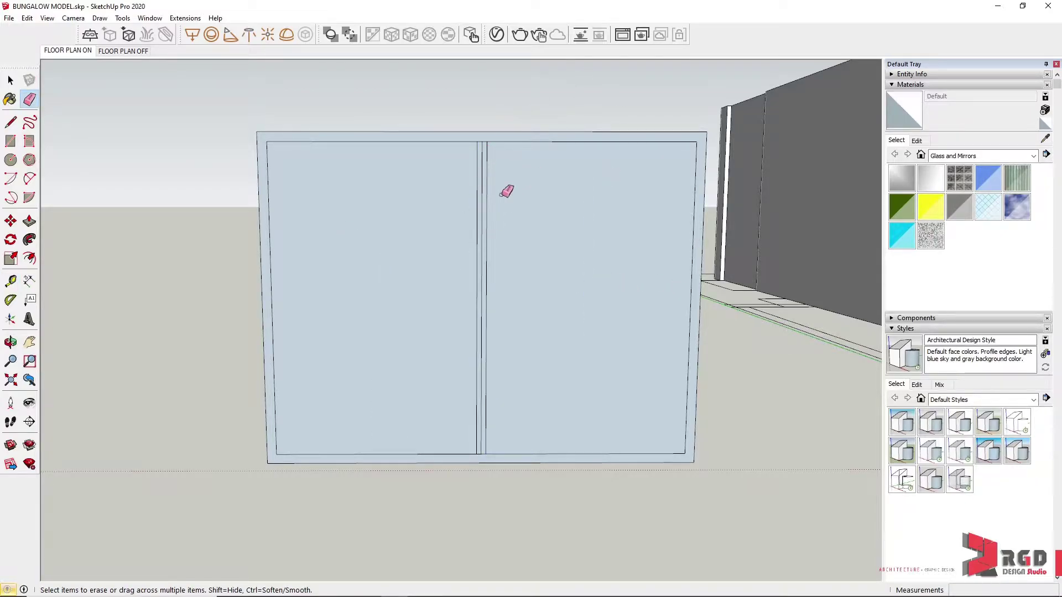
pyautogui.moveTo(512, 275); pyautogui.dragTo(457, 273, button='middle')
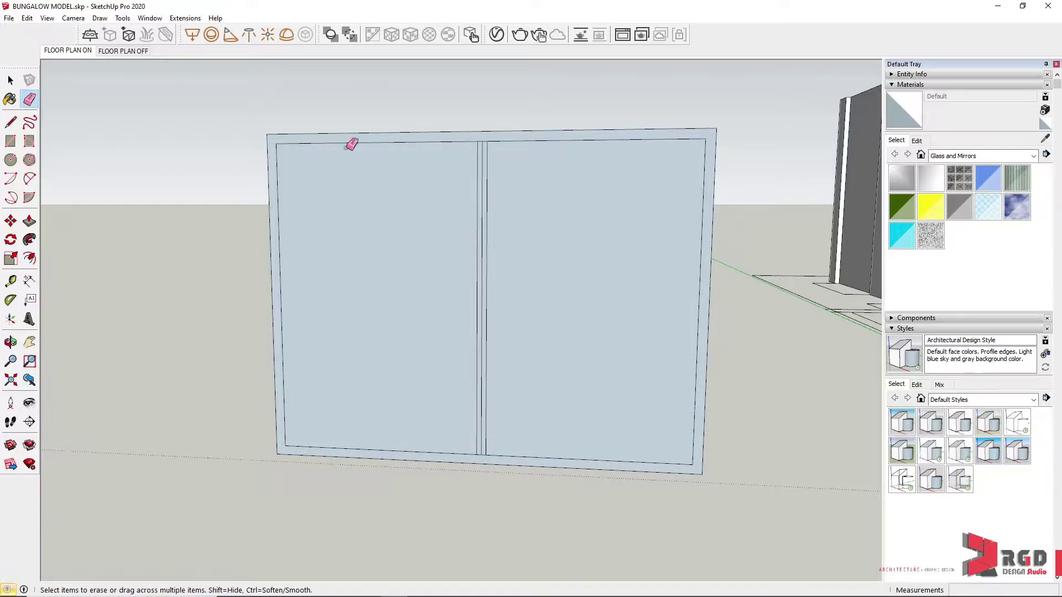
pyautogui.moveTo(436, 290); pyautogui.dragTo(467, 284, button='middle')
pyautogui.scroll(5, 481, 87)
pyautogui.scroll(3, 481, 87)
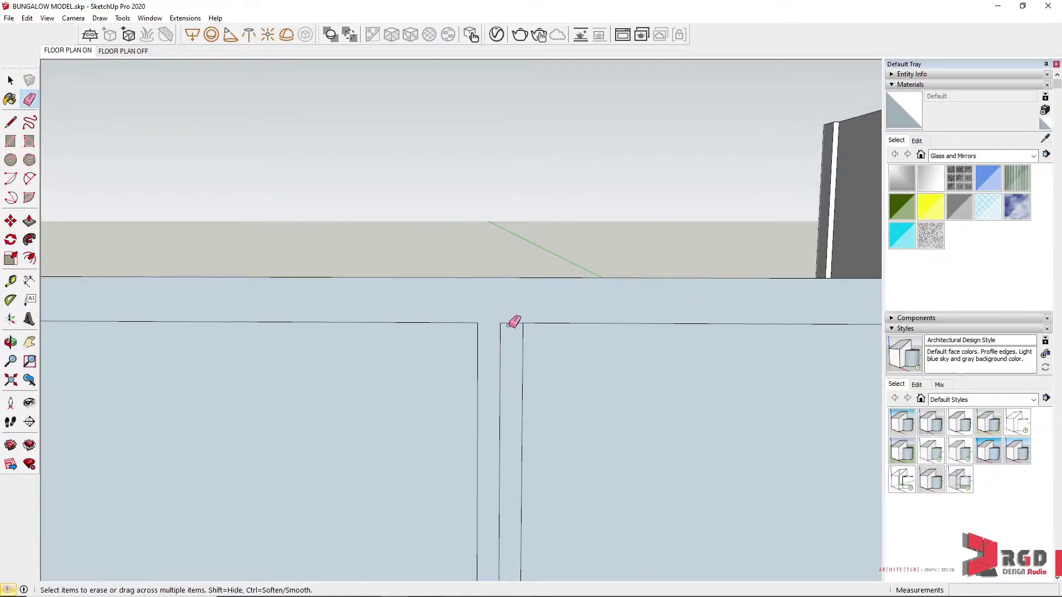
pyautogui.scroll(-6, 508, 338)
pyautogui.moveTo(514, 476); pyautogui.dragTo(531, 368, button='middle')
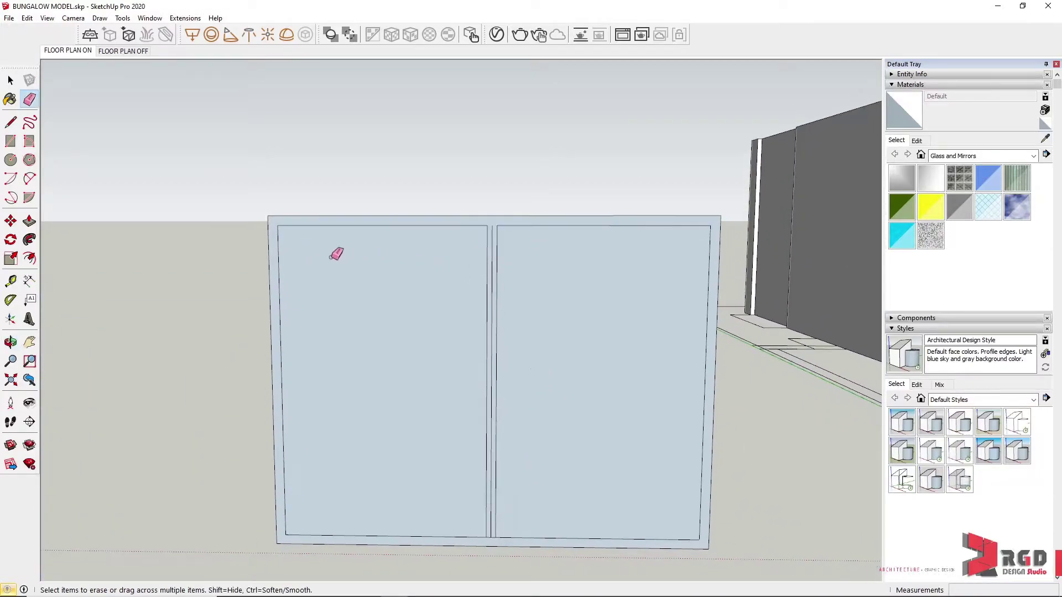
# Step: Copy the central mullion's two lines to the left half's midpoint
pyautogui.click(10, 80)
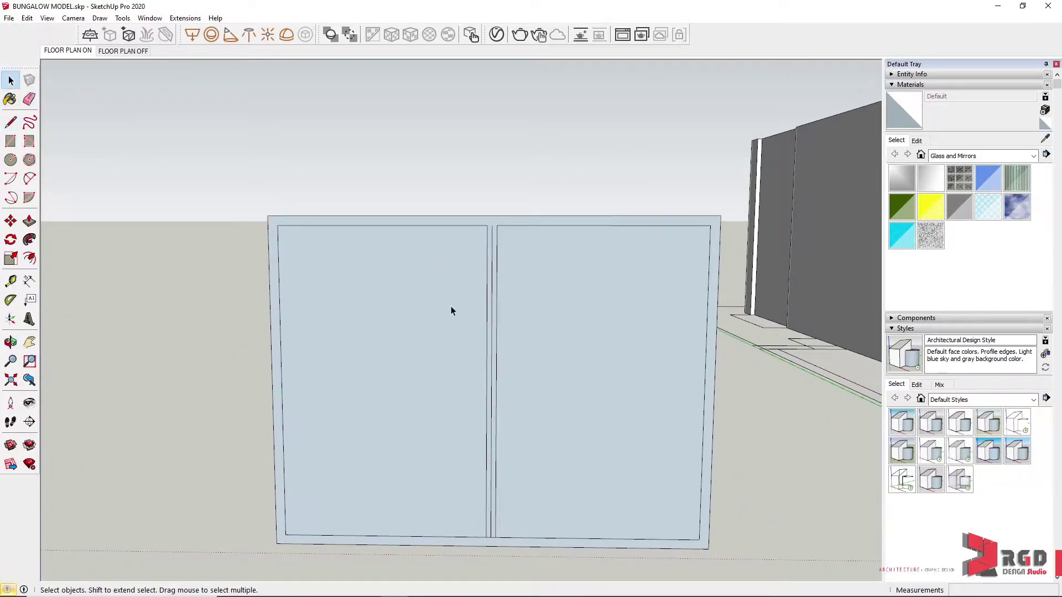
pyautogui.click(496, 347)
pyautogui.keyDown('shift'); pyautogui.click(486, 357); pyautogui.keyUp('shift')
pyautogui.scroll(2, 481, 265)
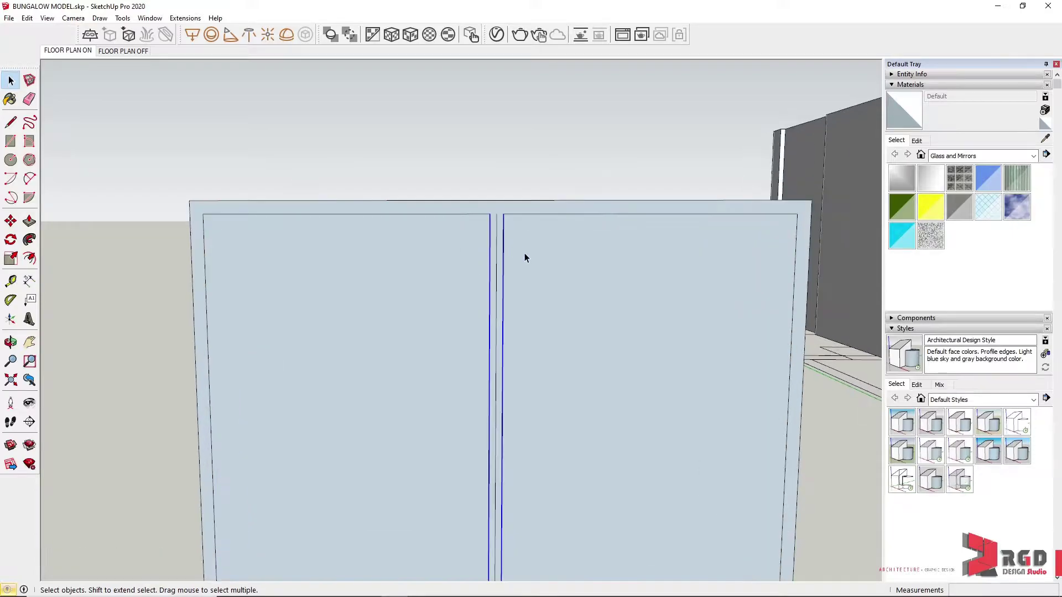
pyautogui.press('m')
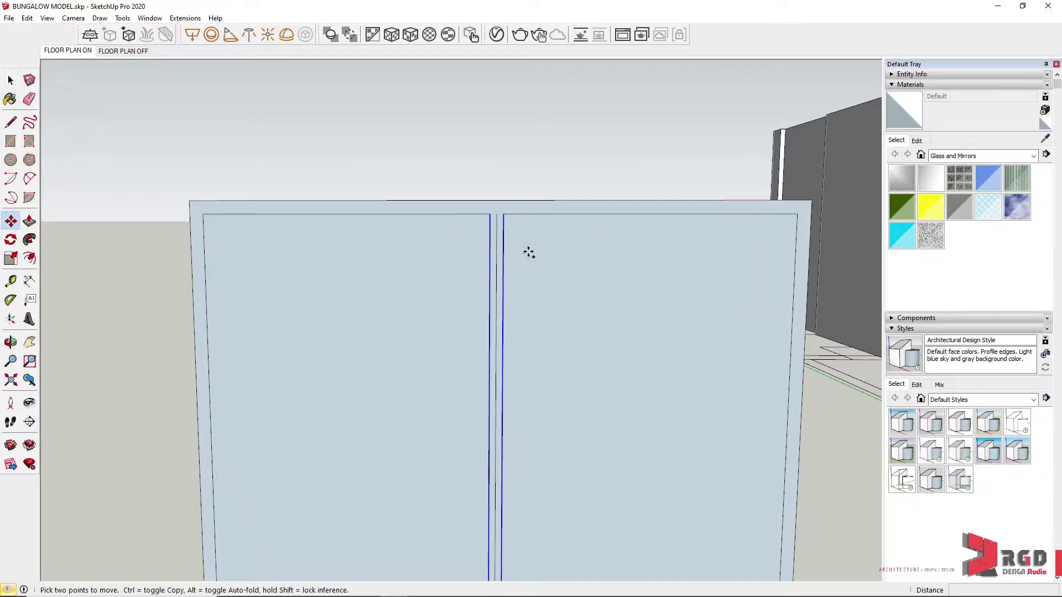
pyautogui.press('ctrl')
pyautogui.click(497, 215)
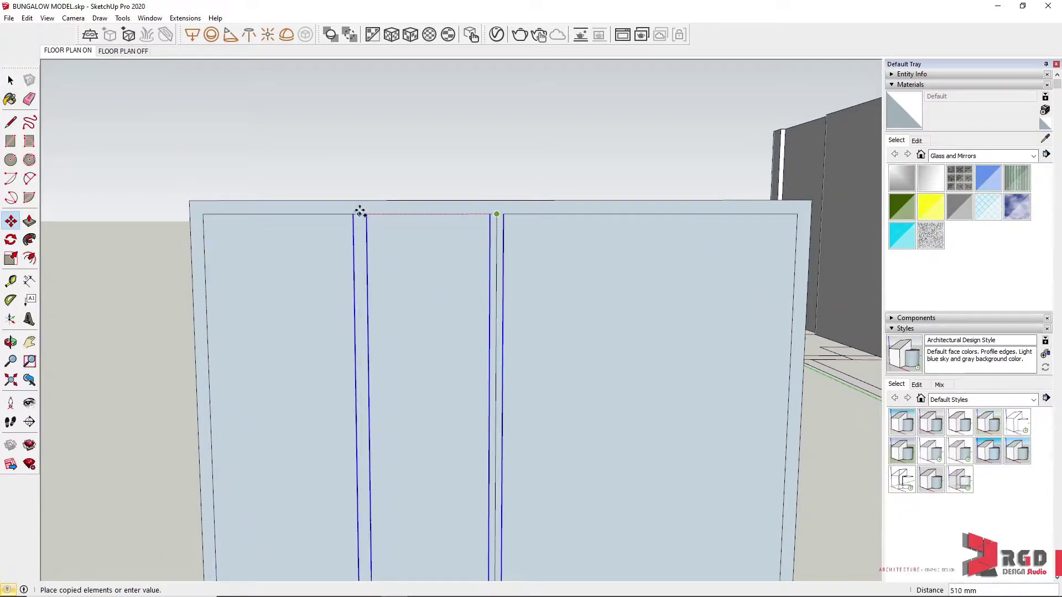
pyautogui.click(344, 215)
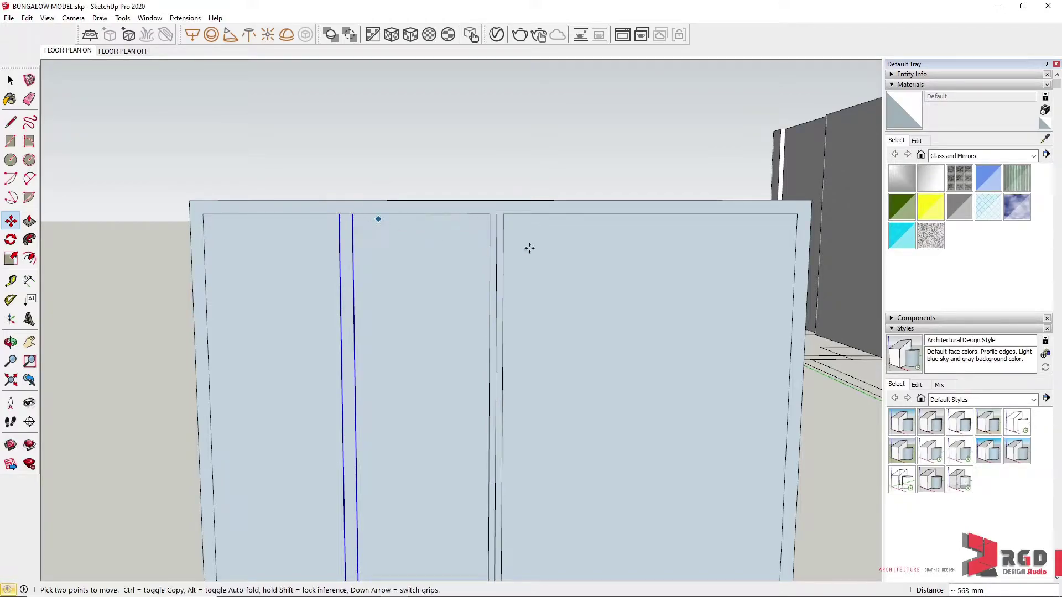
# Step: Copy the new mullion again into the right half of the frame
pyautogui.scroll(1, 344, 215)
pyautogui.press('ctrl')
pyautogui.click(344, 215)
pyautogui.scroll(-2, 802, 215)
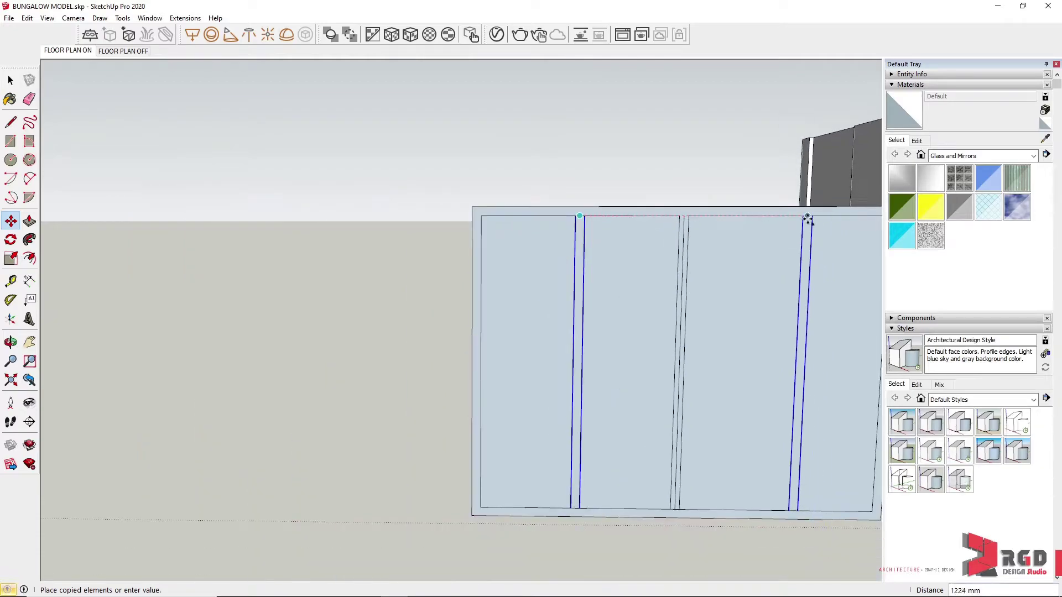
pyautogui.click(789, 218)
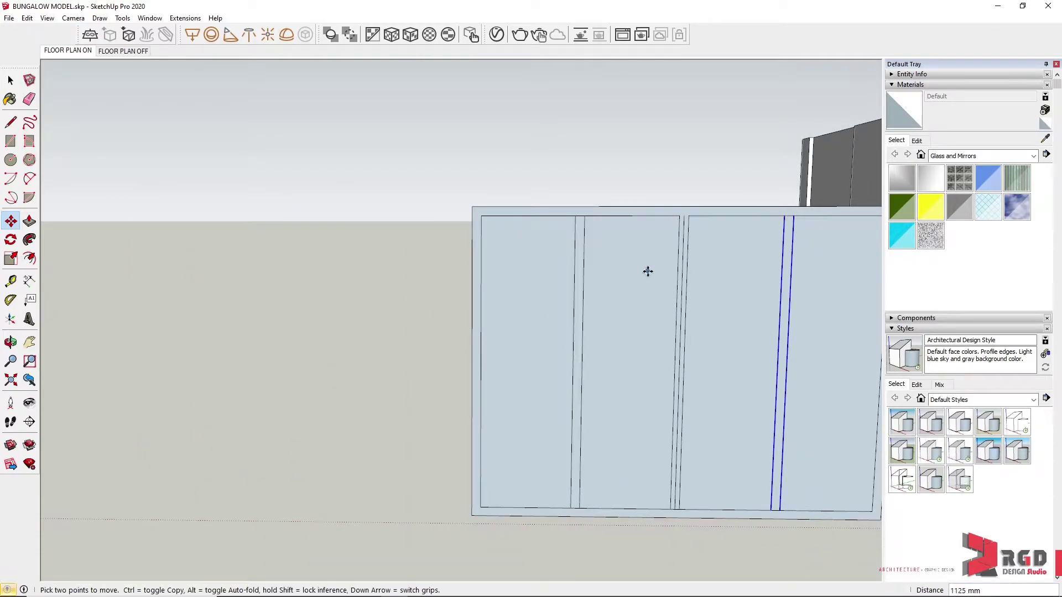
pyautogui.moveTo(711, 334); pyautogui.dragTo(742, 350, button='middle')
pyautogui.keyDown('shift'); pyautogui.moveTo(775, 313); pyautogui.dragTo(618, 337, button='middle'); pyautogui.keyUp('shift')
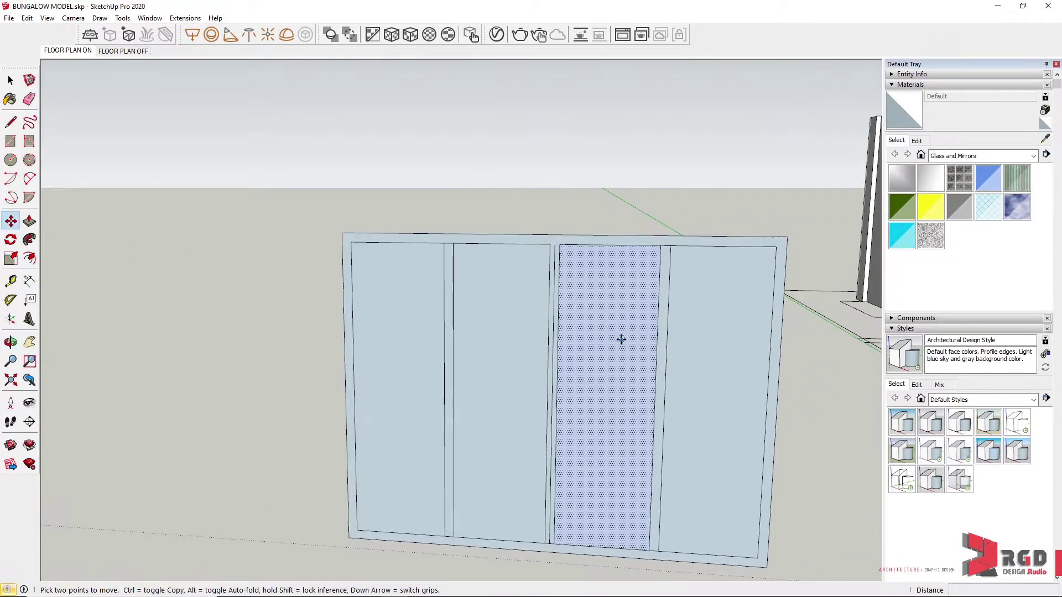
pyautogui.scroll(1, 618, 337)
pyautogui.click(11, 281)
pyautogui.click(241, 207)
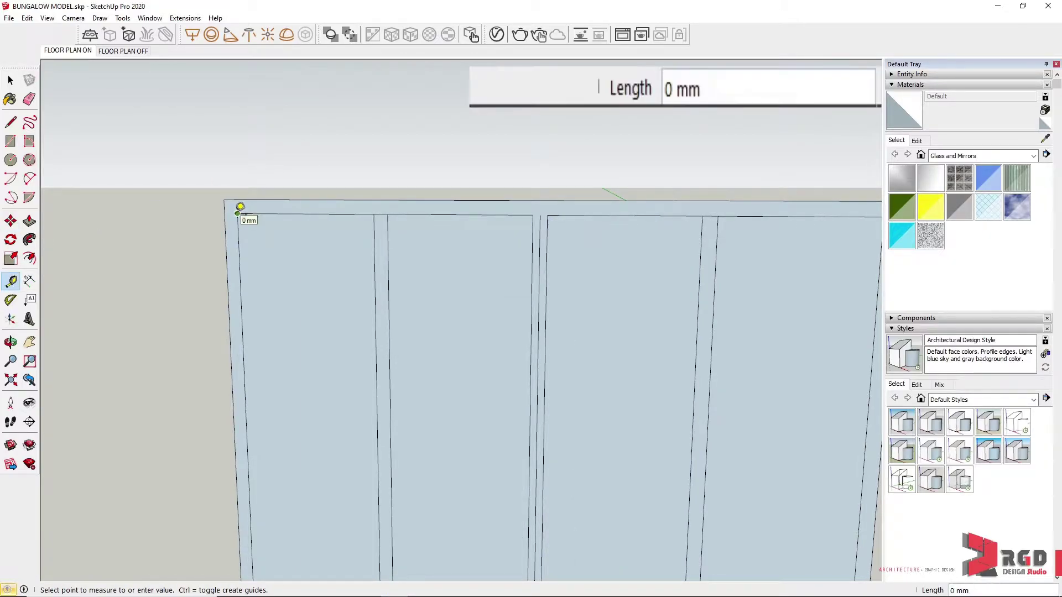
pyautogui.click(374, 214)
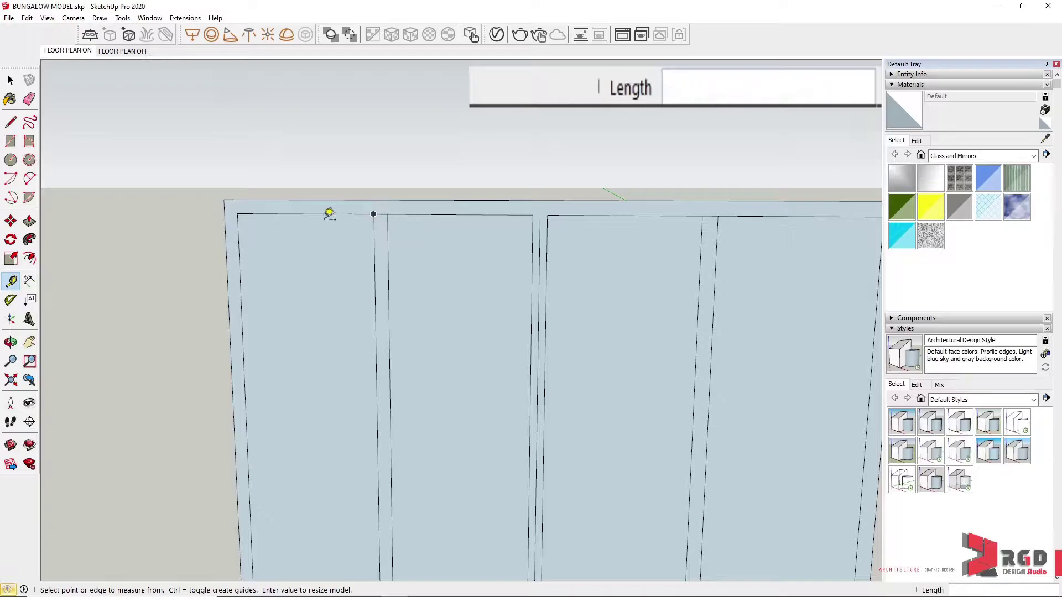
pyautogui.click(388, 215)
pyautogui.click(535, 208)
pyautogui.click(552, 209)
pyautogui.click(708, 209)
pyautogui.scroll(-5, 709, 209)
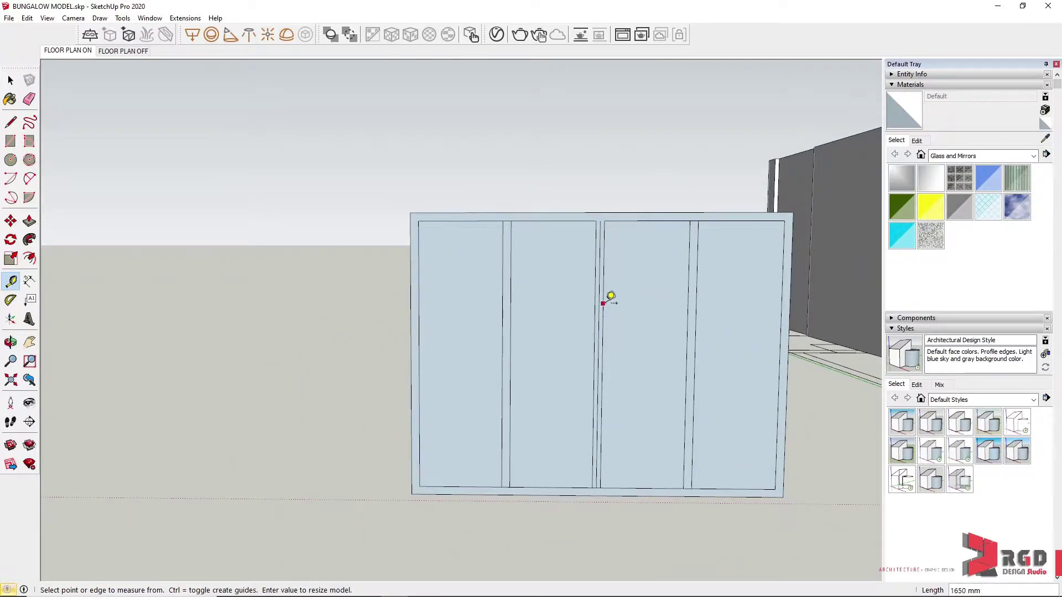
pyautogui.keyDown('shift'); pyautogui.moveTo(654, 297); pyautogui.dragTo(456, 308, button='middle'); pyautogui.keyUp('shift')
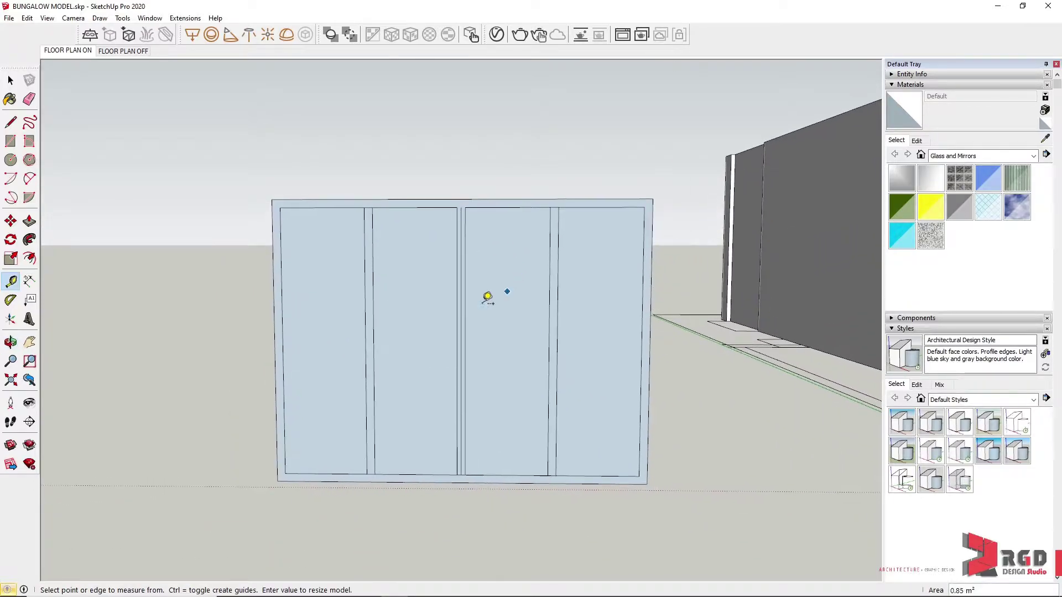
pyautogui.scroll(2, 294, 315)
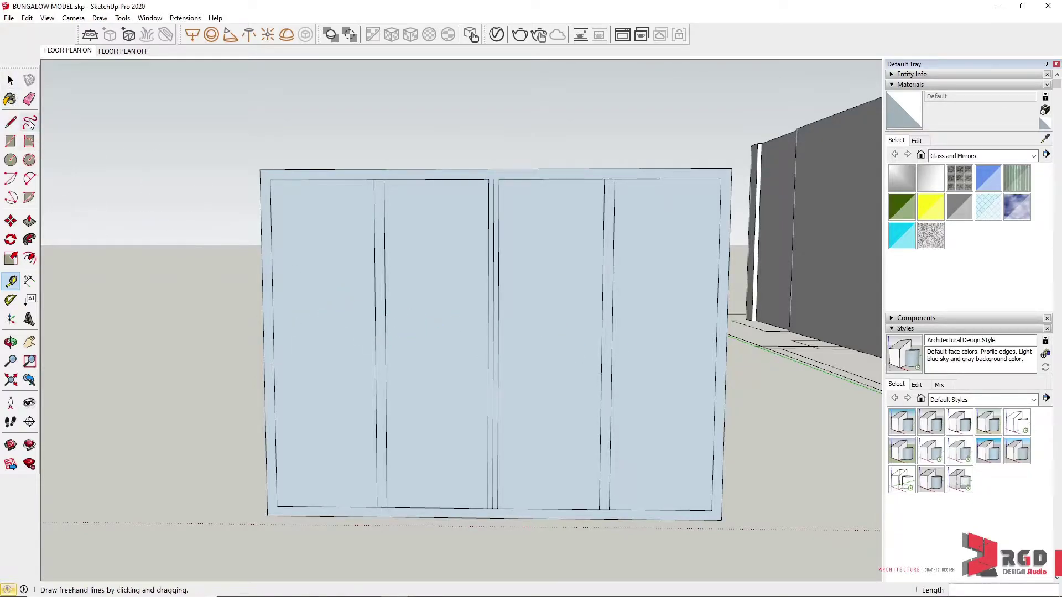
# Step: Erase the stray line in the middle mullion and draw a mid-height line across the left pane
pyautogui.click(30, 99)
pyautogui.scroll(1, 409, 193)
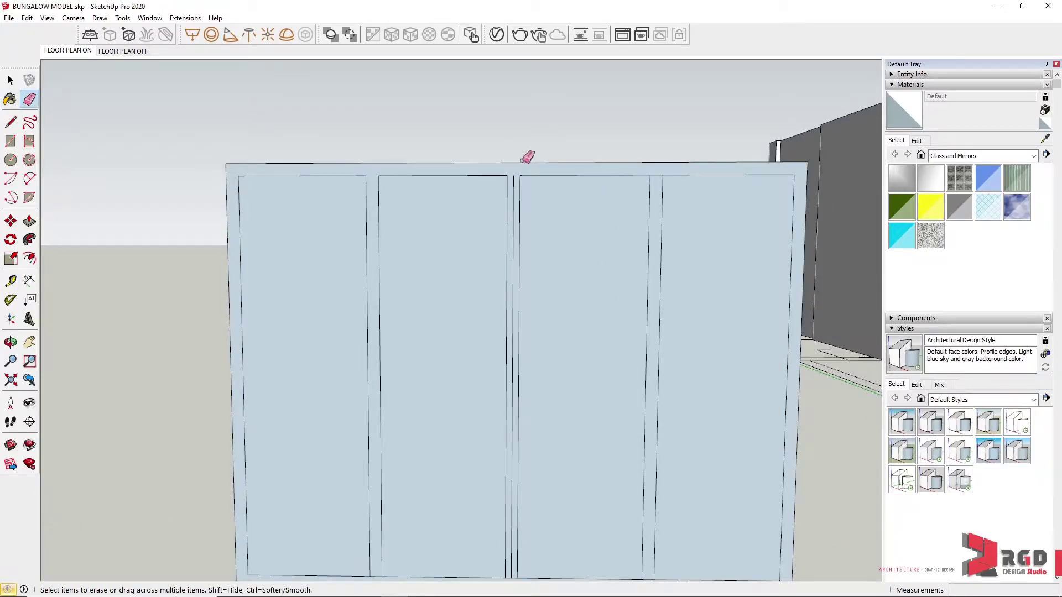
pyautogui.click(511, 210)
pyautogui.moveTo(493, 384)
pyautogui.mouseDown(button='middle')
pyautogui.moveTo(446, 403)
pyautogui.moveTo(380, 325)
pyautogui.mouseUp(button='middle')
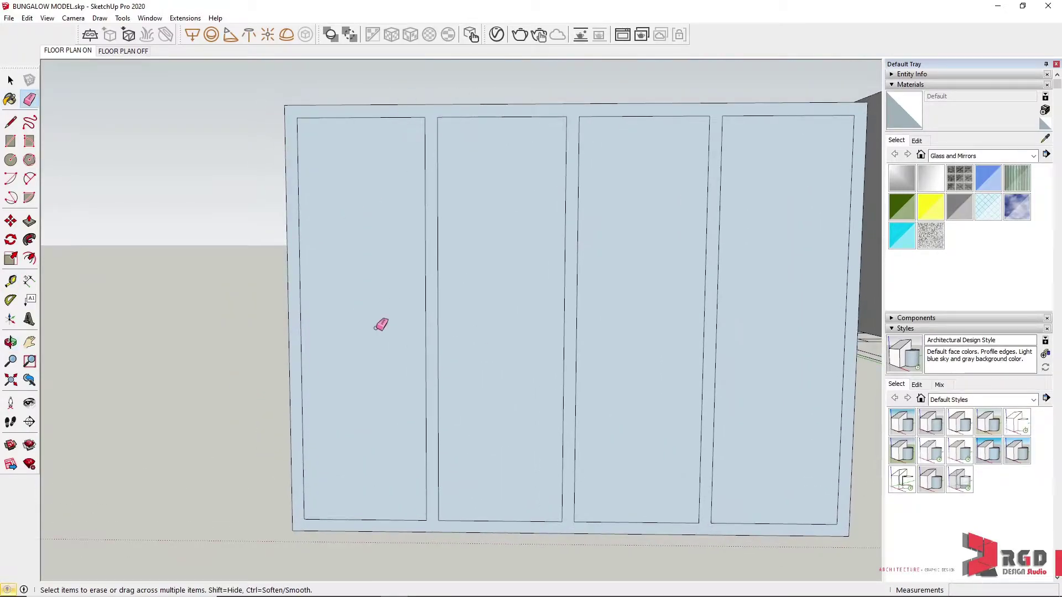
pyautogui.click(10, 122)
pyautogui.click(300, 323)
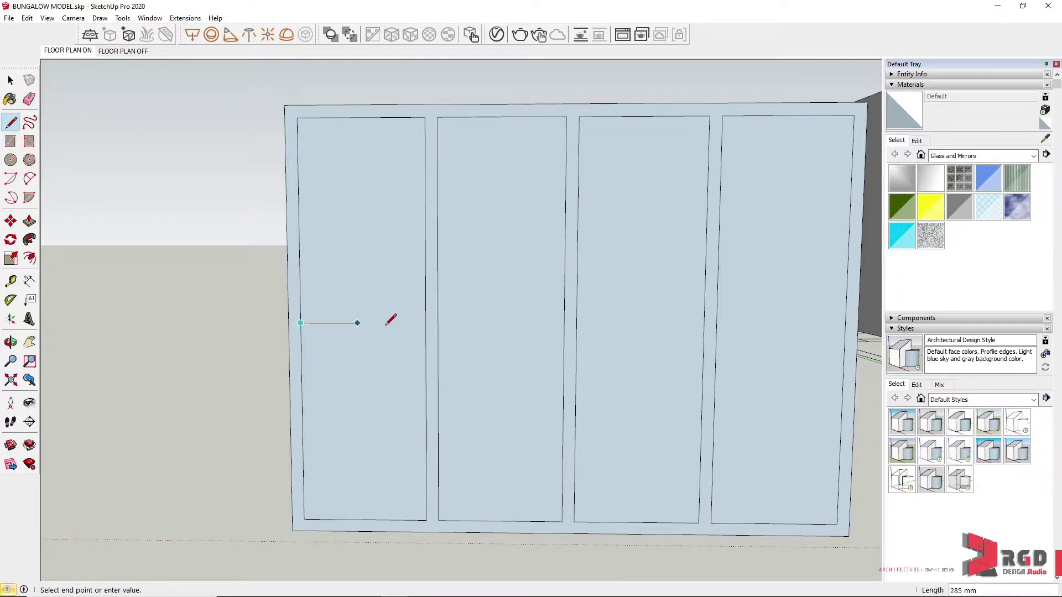
pyautogui.click(425, 323)
# Step: Copy the new horizontal line 25 mm above and 25 mm below it
pyautogui.click(11, 221)
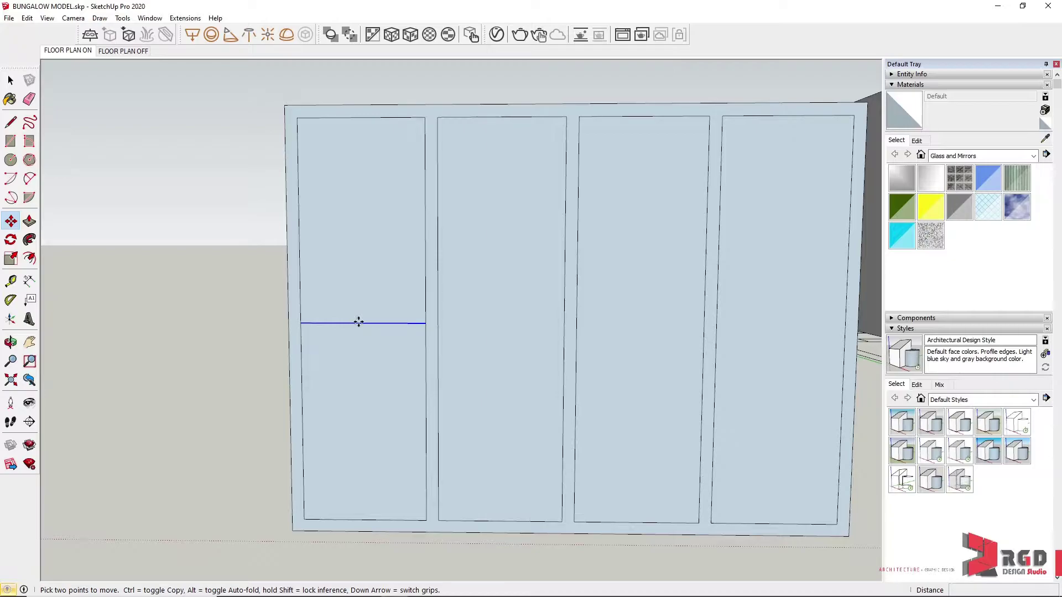
pyautogui.click(358, 322)
pyautogui.press('ctrl')
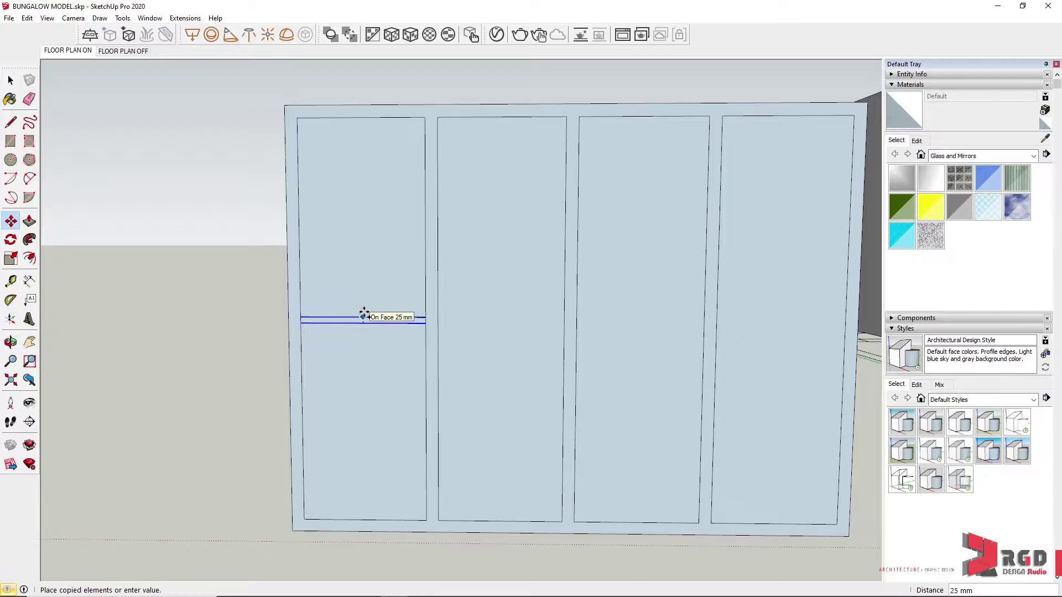
pyautogui.write('5')
pyautogui.press('Return')
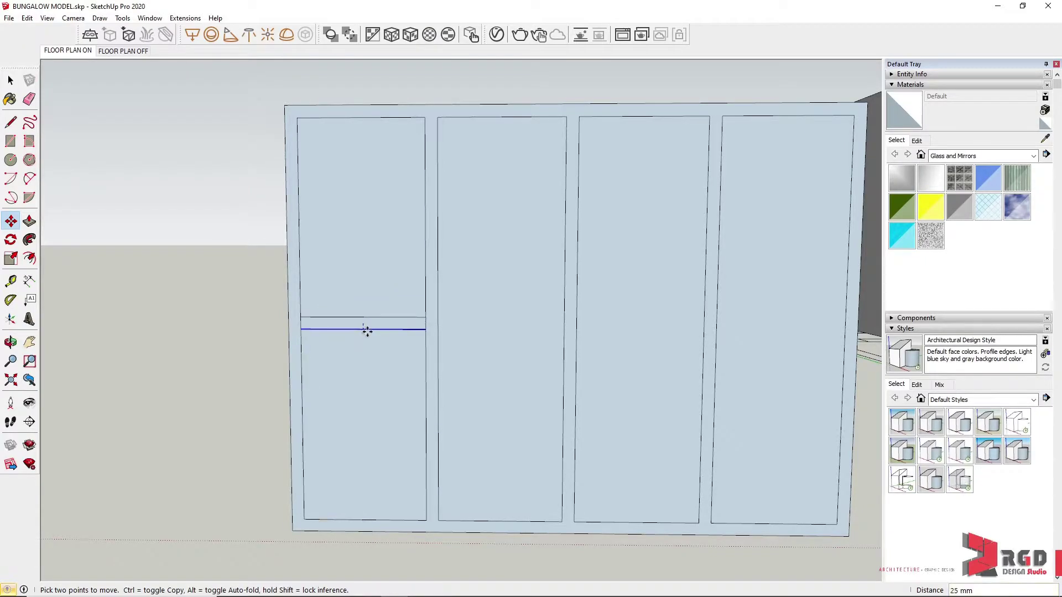
pyautogui.click(365, 323)
pyautogui.press('ctrl')
pyautogui.write('2')
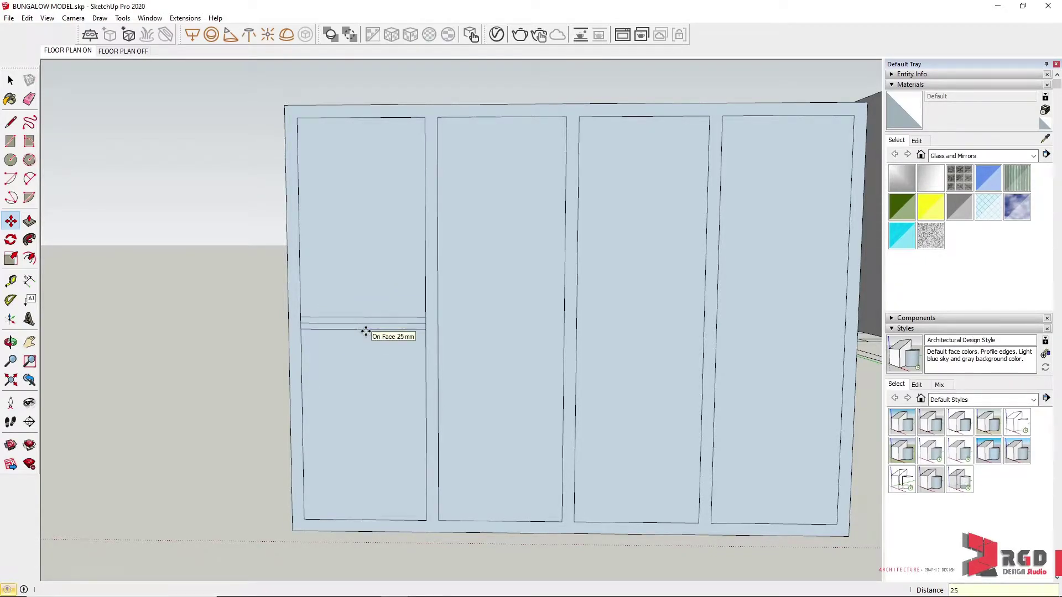
pyautogui.write('5')
pyautogui.press('Return')
pyautogui.press('e')
pyautogui.scroll(3, 310, 321)
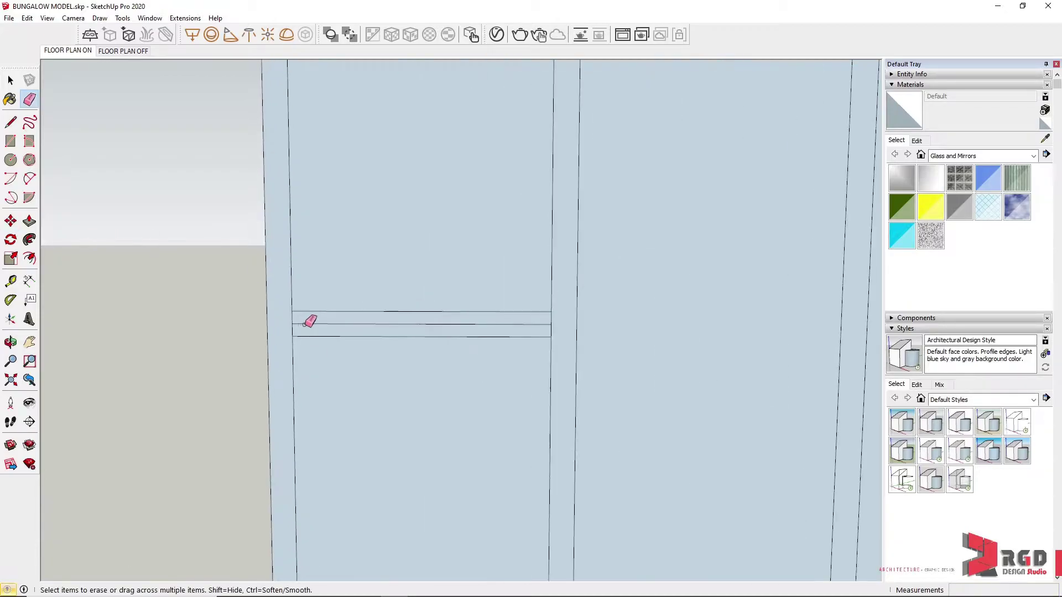
# Step: Select the rail's upper and lower edges and move them 425 mm higher
pyautogui.scroll(-1, 382, 285)
pyautogui.press('space')
pyautogui.click(436, 308)
pyautogui.keyDown('ctrl'); pyautogui.click(437, 329); pyautogui.keyUp('ctrl')
pyautogui.scroll(-3, 443, 319)
pyautogui.moveTo(441, 261); pyautogui.dragTo(384, 373, button='middle')
pyautogui.press('m')
pyautogui.scroll(1, 307, 378)
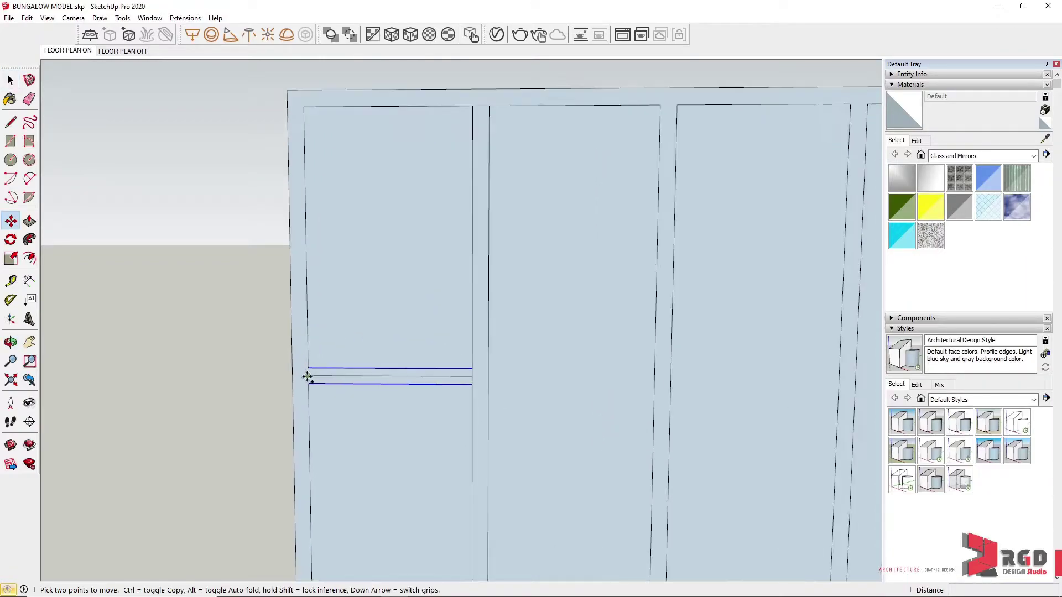
pyautogui.click(307, 377)
pyautogui.click(307, 239)
# Step: Place the rail pair at 850 mm and erase the leftover pair of rail edges
pyautogui.click(307, 240)
pyautogui.scroll(-2, 344, 328)
pyautogui.click(317, 316)
pyautogui.scroll(-3, 396, 254)
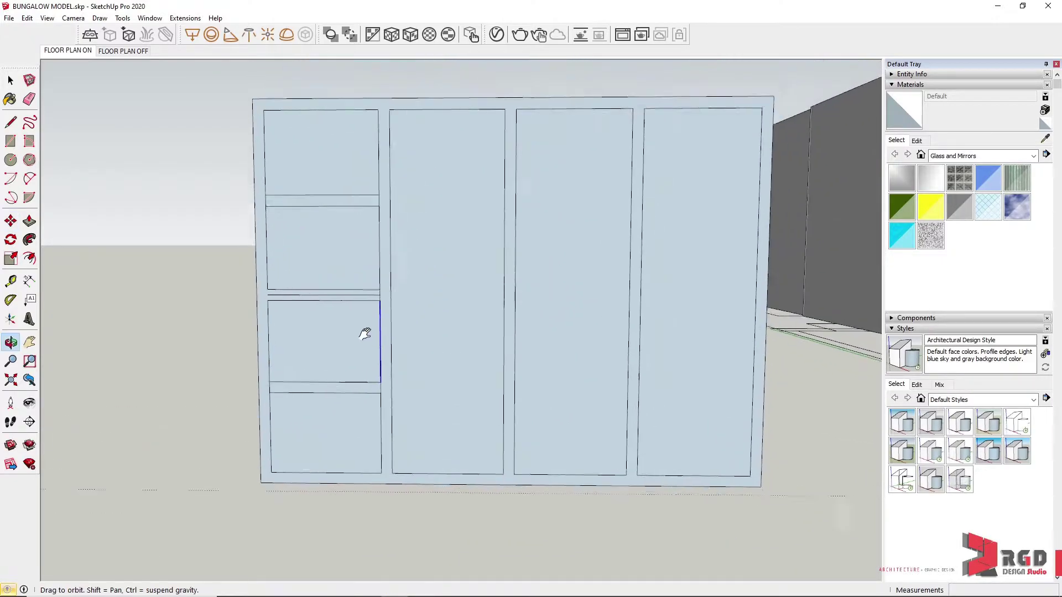
pyautogui.press('e')
pyautogui.scroll(1, 323, 300)
pyautogui.moveTo(324, 300); pyautogui.dragTo(324, 296)
# Step: Window-select all the rail edges in the left column
pyautogui.click(11, 83)
pyautogui.scroll(3, 240, 174)
pyautogui.moveTo(209, 183); pyautogui.dragTo(422, 209)
pyautogui.keyDown('ctrl'); pyautogui.moveTo(220, 209); pyautogui.dragTo(464, 240); pyautogui.keyUp('ctrl')
pyautogui.keyDown('ctrl'); pyautogui.moveTo(208, 315); pyautogui.dragTo(468, 348); pyautogui.keyUp('ctrl')
pyautogui.keyDown('ctrl'); pyautogui.moveTo(203, 344); pyautogui.dragTo(368, 378); pyautogui.keyUp('ctrl')
pyautogui.keyDown('ctrl'); pyautogui.moveTo(206, 458); pyautogui.dragTo(453, 483); pyautogui.keyUp('ctrl')
pyautogui.keyDown('ctrl'); pyautogui.moveTo(206, 483); pyautogui.dragTo(400, 495); pyautogui.keyUp('ctrl')
pyautogui.scroll(-3, 400, 495)
# Step: Copy the rails into the second column, then array them x3 across all four columns
pyautogui.press('m')
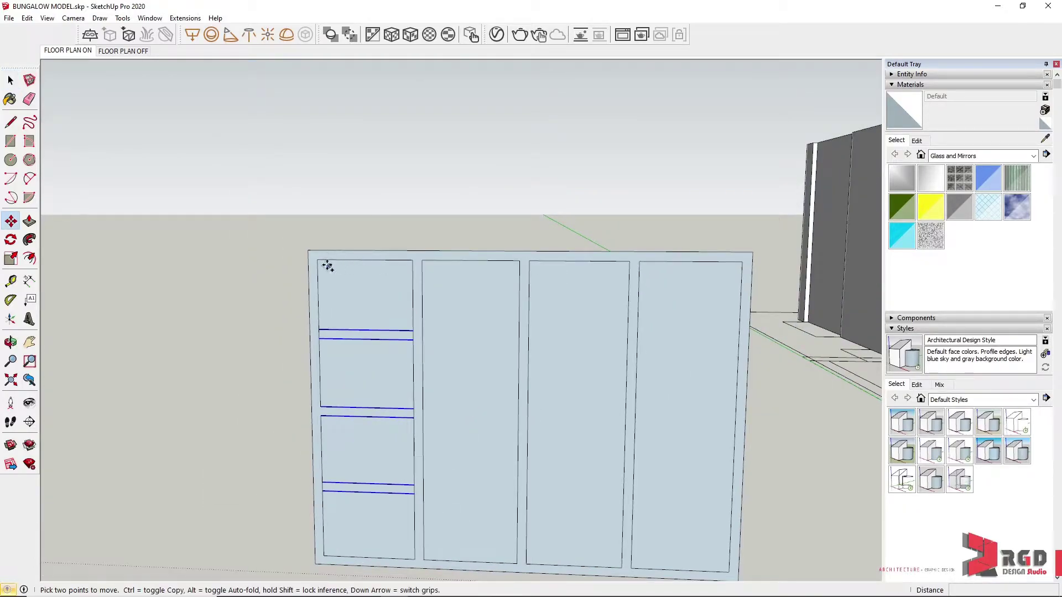
pyautogui.press('ctrl')
pyautogui.click(318, 261)
pyautogui.click(426, 261)
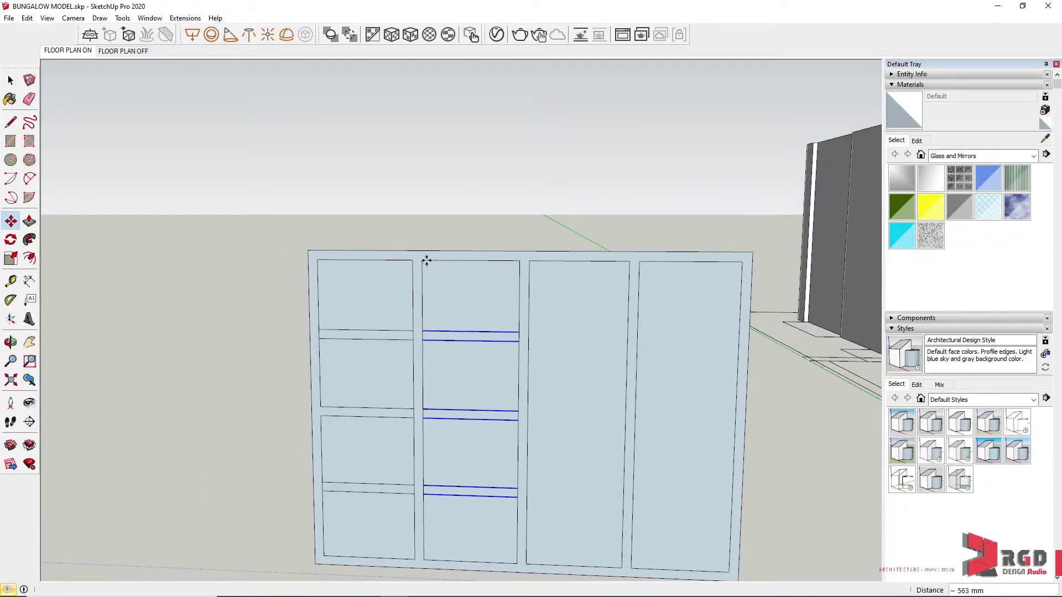
pyautogui.write('x3')
pyautogui.press('Return')
# Step: Erase the leftover stray edges along the top and lower rail rows
pyautogui.moveTo(474, 404)
pyautogui.mouseDown(button='middle')
pyautogui.moveTo(609, 387)
pyautogui.moveTo(516, 433)
pyautogui.mouseUp(button='middle')
pyautogui.scroll(2, 486, 387)
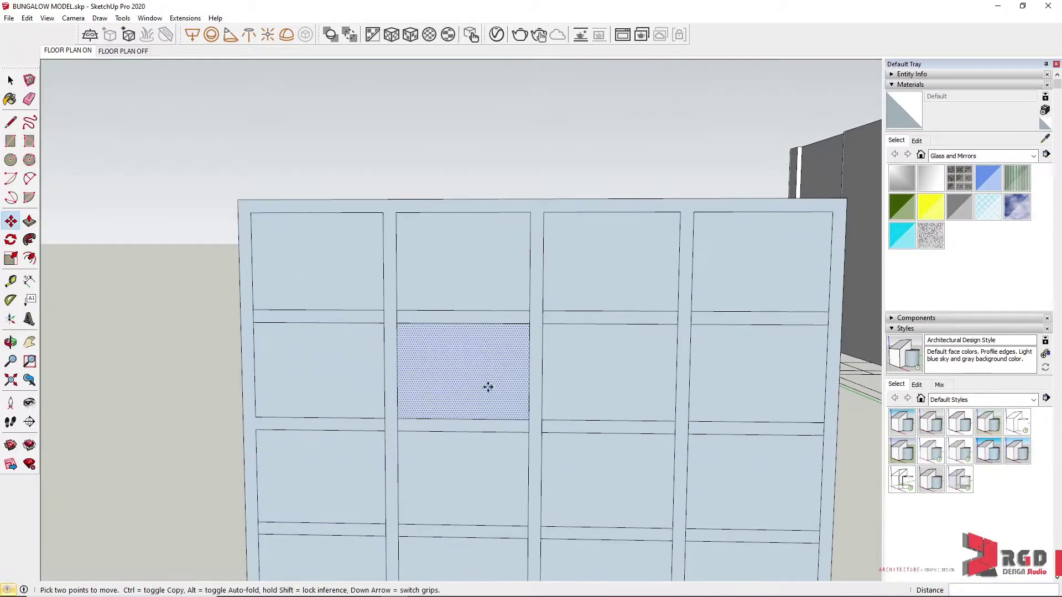
pyautogui.press('e')
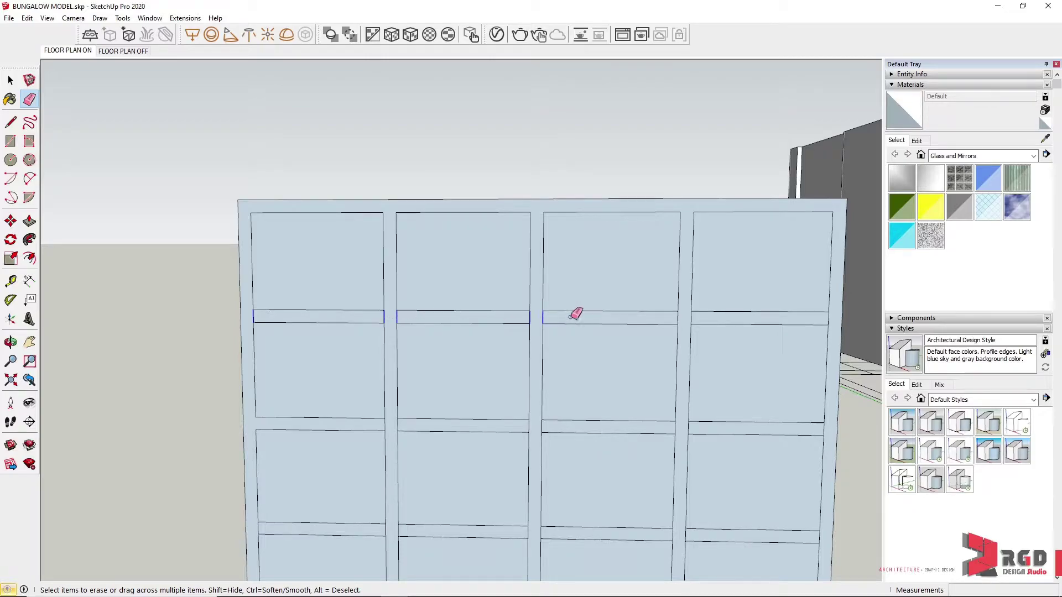
pyautogui.moveTo(750, 317); pyautogui.dragTo(829, 310)
pyautogui.scroll(3, 370, 452)
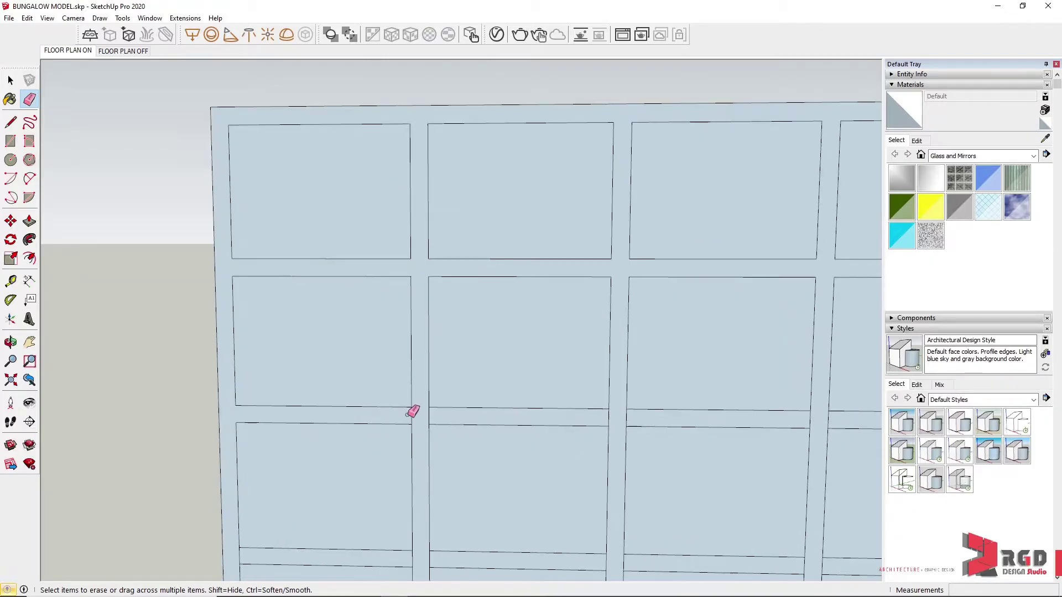
pyautogui.moveTo(818, 415)
pyautogui.keyDown('shift'); pyautogui.mouseDown(button='middle')
pyautogui.moveTo(640, 410)
pyautogui.moveTo(690, 308)
pyautogui.mouseUp(button='middle'); pyautogui.keyUp('shift')
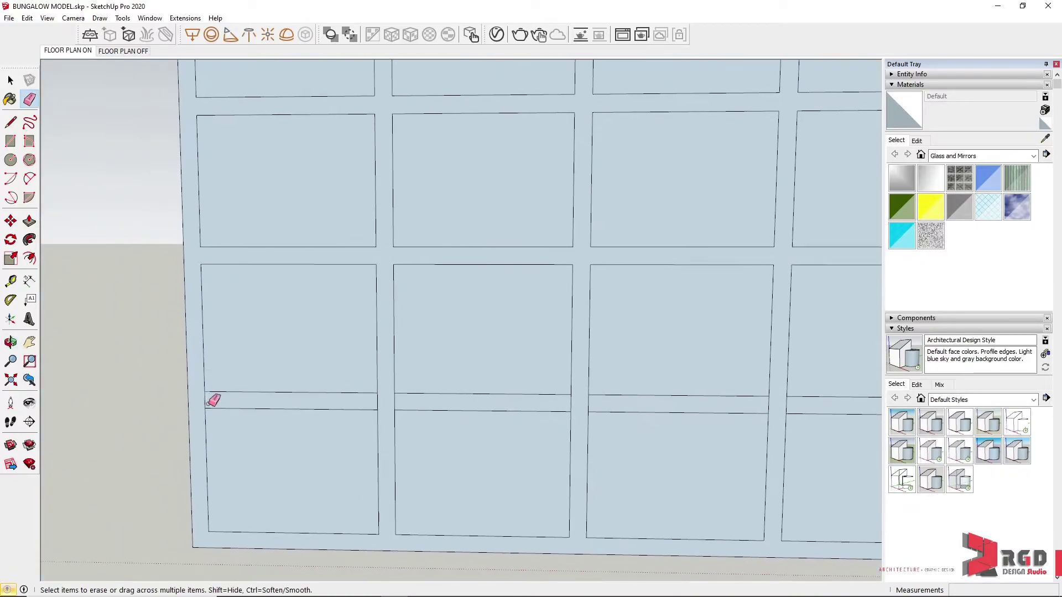
pyautogui.moveTo(218, 398); pyautogui.dragTo(604, 398)
pyautogui.keyDown('shift'); pyautogui.moveTo(604, 398); pyautogui.dragTo(404, 403, button='middle'); pyautogui.keyUp('shift')
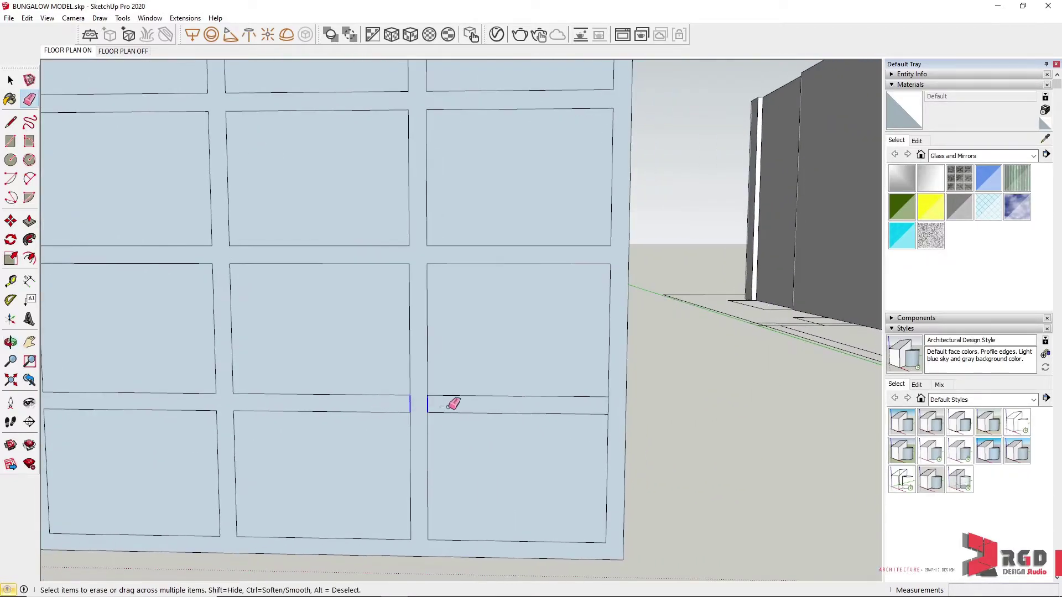
pyautogui.scroll(-5, 617, 403)
pyautogui.moveTo(467, 373)
pyautogui.keyDown('shift'); pyautogui.mouseDown(button='middle')
pyautogui.moveTo(460, 320)
pyautogui.moveTo(443, 310)
pyautogui.mouseUp(button='middle'); pyautogui.keyUp('shift')
# Step: Copy the top-left panel face out to the left of the cabinet
pyautogui.click(10, 80)
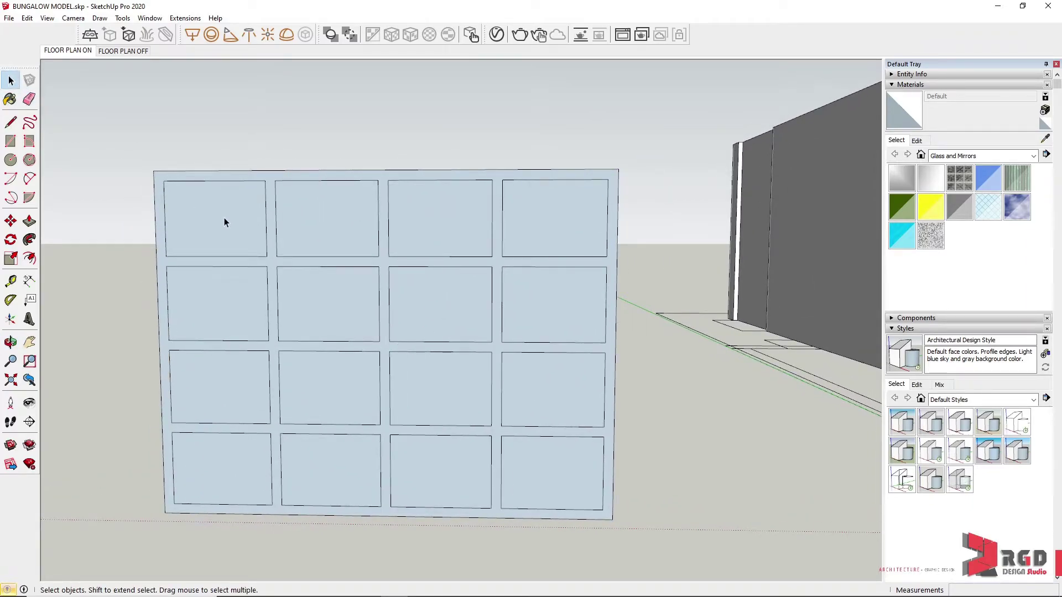
pyautogui.click(224, 221)
pyautogui.press('m')
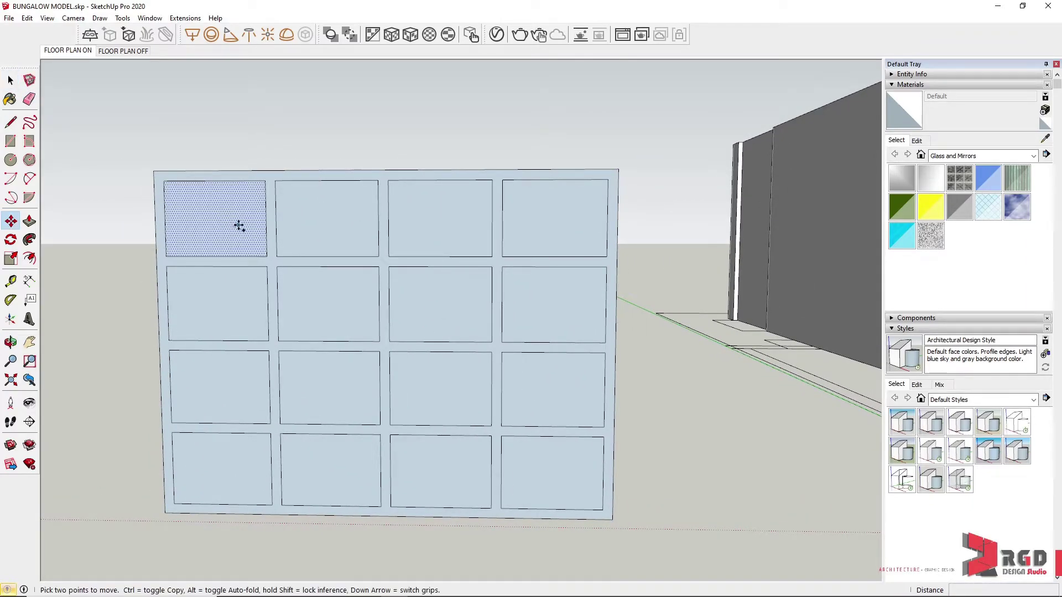
pyautogui.click(239, 225)
pyautogui.keyDown('shift'); pyautogui.moveTo(155, 225); pyautogui.dragTo(292, 225, button='middle'); pyautogui.keyUp('shift')
pyautogui.keyDown('shift'); pyautogui.moveTo(103, 225); pyautogui.dragTo(263, 225, button='middle'); pyautogui.keyUp('shift')
pyautogui.click(281, 227)
pyautogui.scroll(-2, 539, 309)
pyautogui.press('space')
# Step: Select the panel faces in every grid cell and delete them, leaving open cells
pyautogui.click(514, 235)
pyautogui.keyDown('ctrl'); pyautogui.click(642, 251); pyautogui.keyUp('ctrl')
pyautogui.keyDown('ctrl'); pyautogui.click(701, 245); pyautogui.keyUp('ctrl')
pyautogui.keyDown('ctrl'); pyautogui.click(765, 308); pyautogui.keyUp('ctrl')
pyautogui.keyDown('ctrl'); pyautogui.click(702, 304); pyautogui.keyUp('ctrl')
pyautogui.keyDown('ctrl'); pyautogui.click(521, 304); pyautogui.keyUp('ctrl')
pyautogui.keyDown('ctrl'); pyautogui.click(514, 374); pyautogui.keyUp('ctrl')
pyautogui.keyDown('ctrl'); pyautogui.click(711, 374); pyautogui.keyUp('ctrl')
pyautogui.keyDown('ctrl'); pyautogui.click(794, 376); pyautogui.keyUp('ctrl')
pyautogui.keyDown('ctrl'); pyautogui.click(792, 445); pyautogui.keyUp('ctrl')
pyautogui.keyDown('ctrl'); pyautogui.click(698, 446); pyautogui.keyUp('ctrl')
pyautogui.keyDown('ctrl'); pyautogui.click(607, 443); pyautogui.keyUp('ctrl')
pyautogui.keyDown('ctrl'); pyautogui.click(514, 442); pyautogui.keyUp('ctrl')
pyautogui.press('Delete')
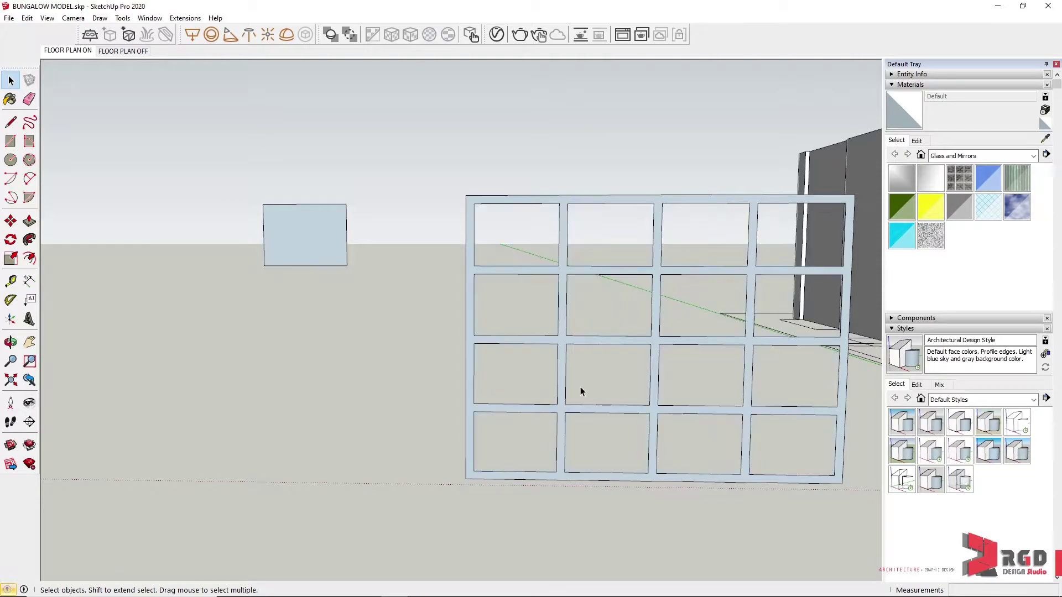
# Step: Push/Pull the grid frame face out to a depth of 100 mm
pyautogui.moveTo(573, 363); pyautogui.dragTo(509, 403, button='middle')
pyautogui.press('space')
pyautogui.click(247, 289)
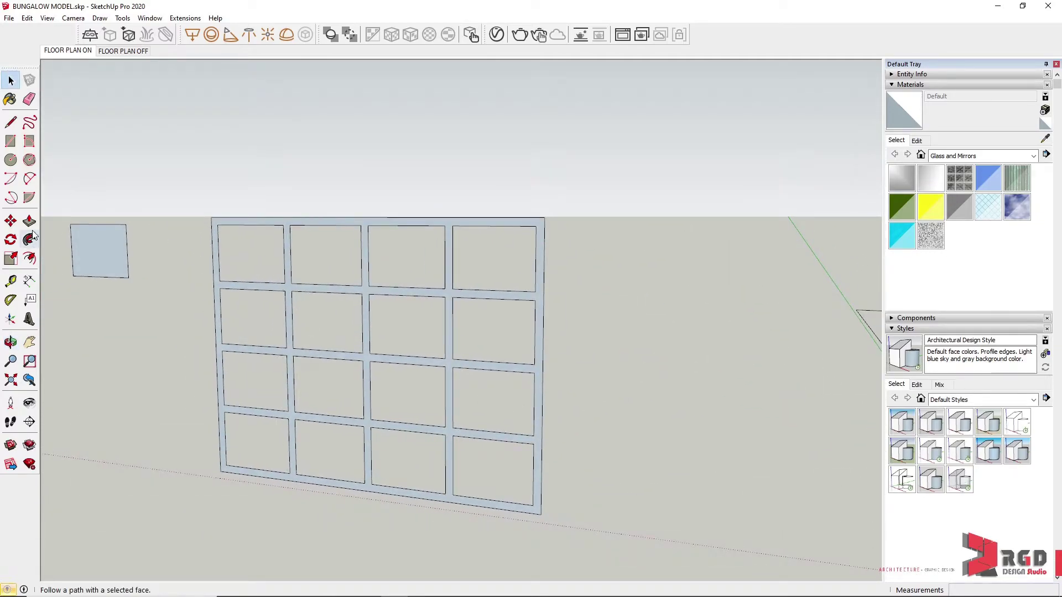
pyautogui.click(29, 220)
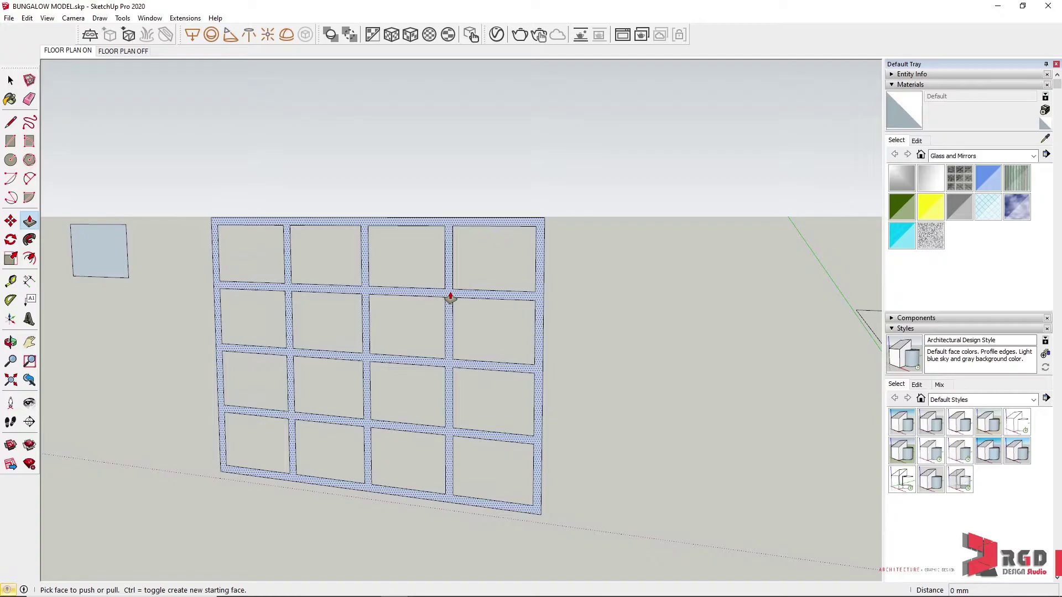
pyautogui.moveTo(450, 297); pyautogui.dragTo(462, 297)
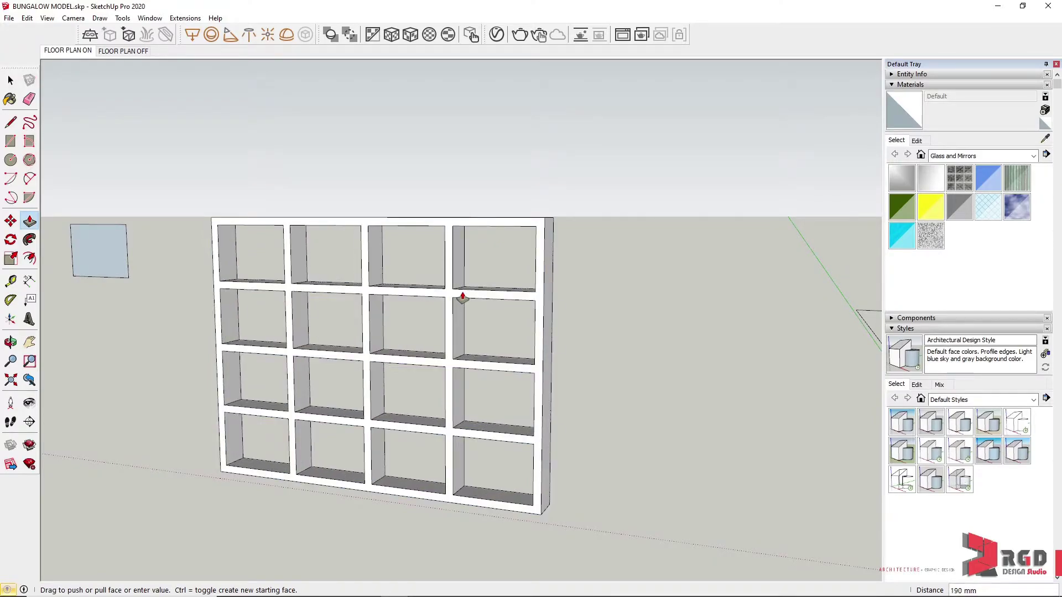
pyautogui.write('00')
pyautogui.press('Return')
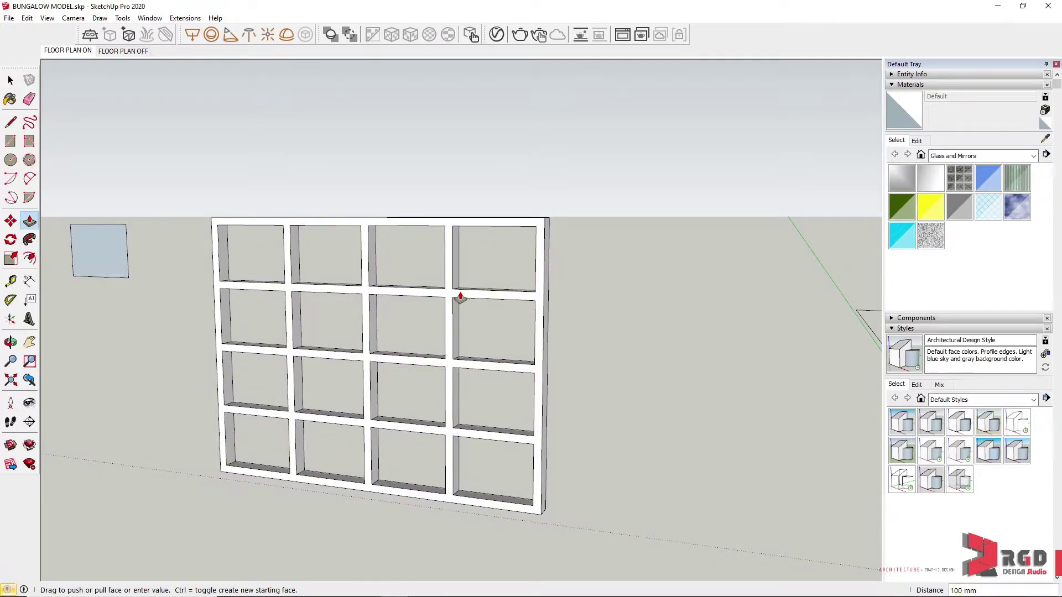
pyautogui.moveTo(456, 297); pyautogui.dragTo(417, 332, button='middle')
# Step: Offset the loose panel's outline 25 mm inward to form a border
pyautogui.scroll(3, 326, 259)
pyautogui.scroll(2, 281, 293)
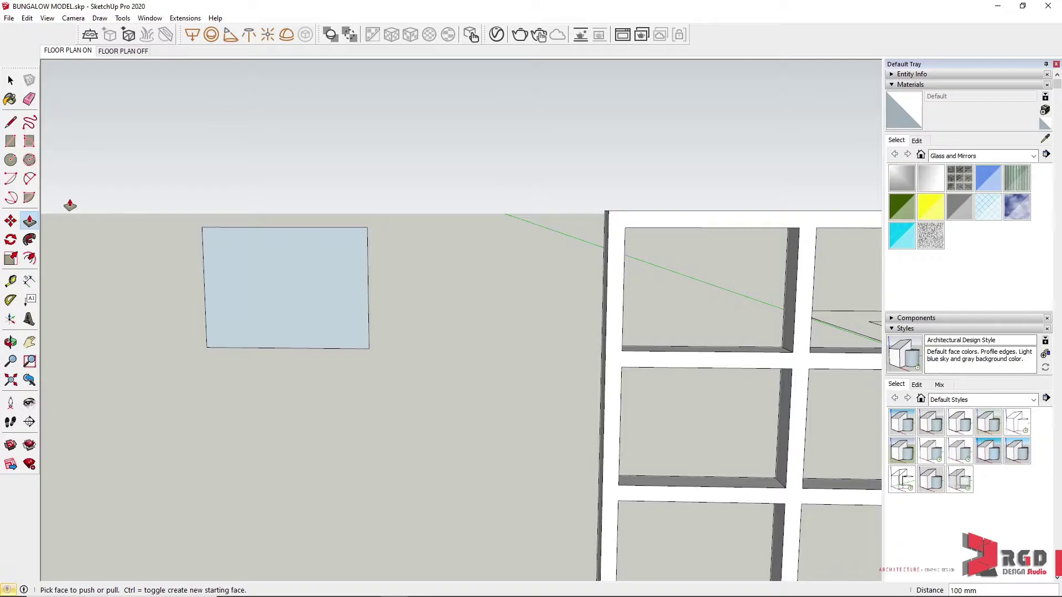
pyautogui.press('o')
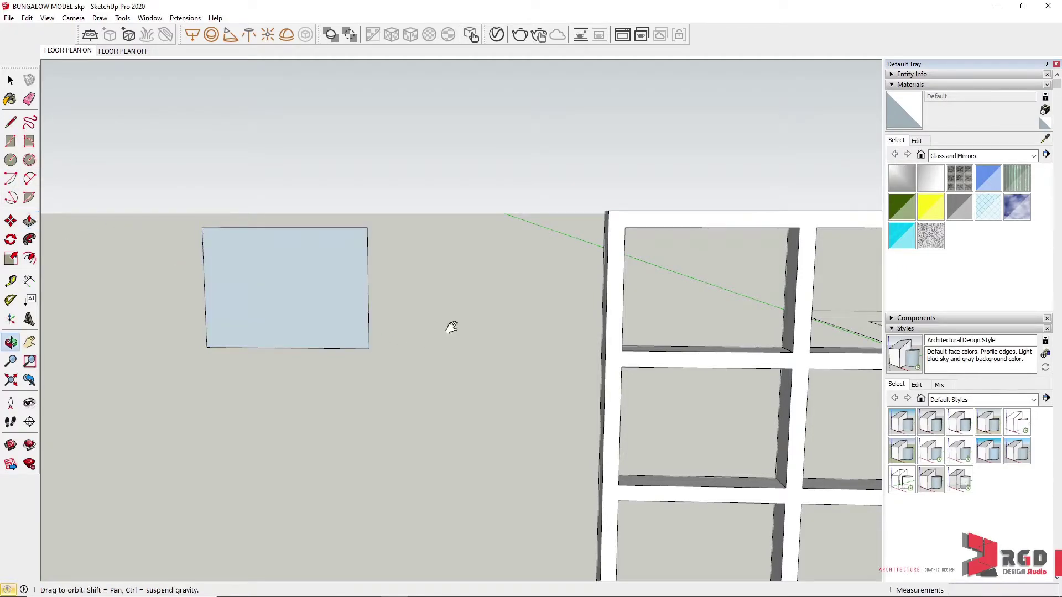
pyautogui.moveTo(451, 327); pyautogui.dragTo(467, 349)
pyautogui.press('p')
pyautogui.scroll(1, 244, 296)
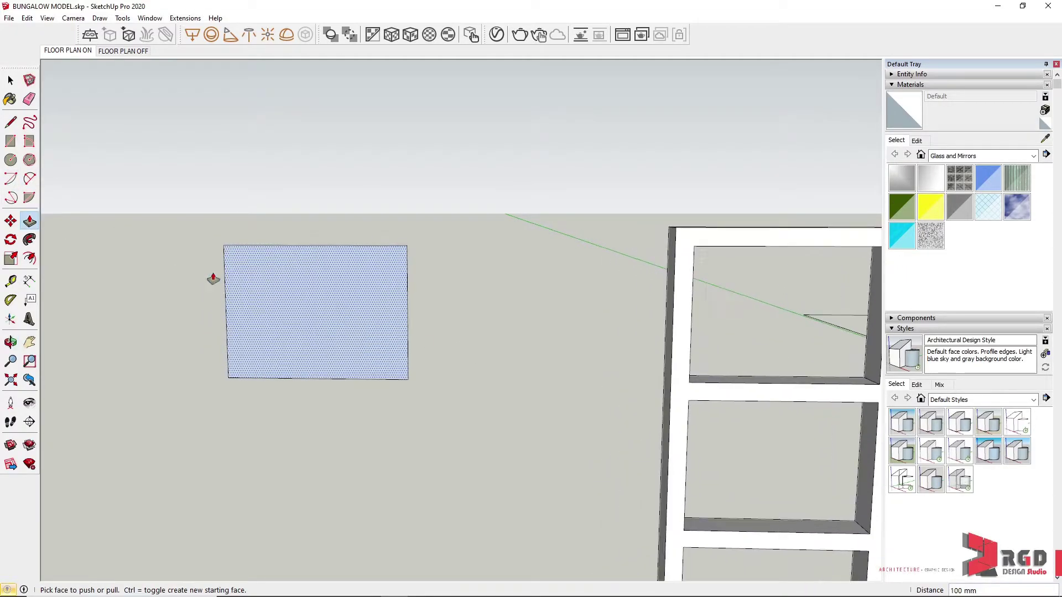
pyautogui.click(29, 257)
pyautogui.click(333, 247)
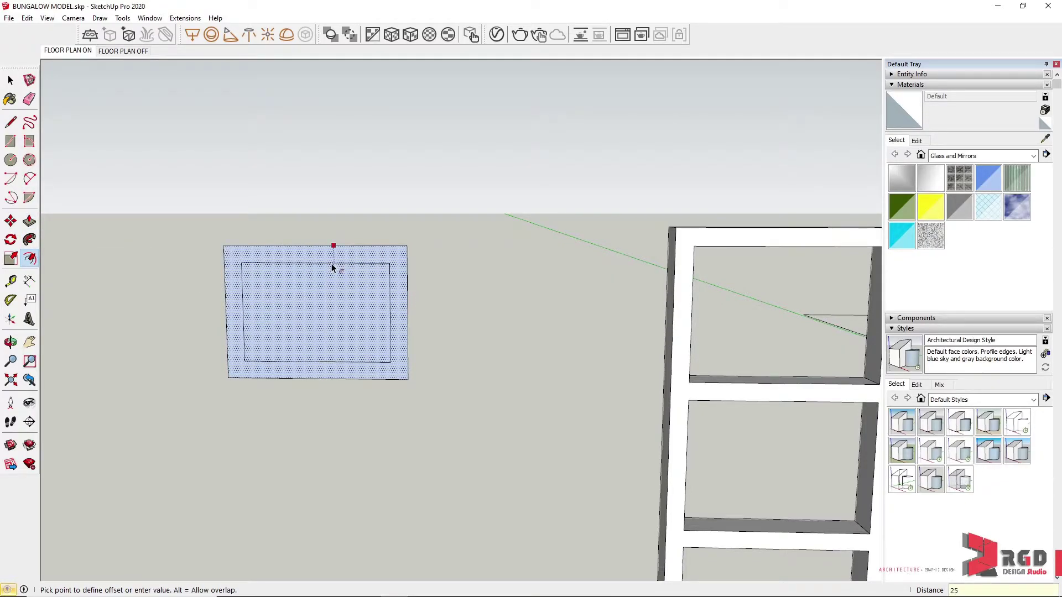
pyautogui.click(332, 268)
# Step: Copy the inner rectangle face off to the left of the panel
pyautogui.moveTo(332, 269); pyautogui.dragTo(509, 308, button='middle')
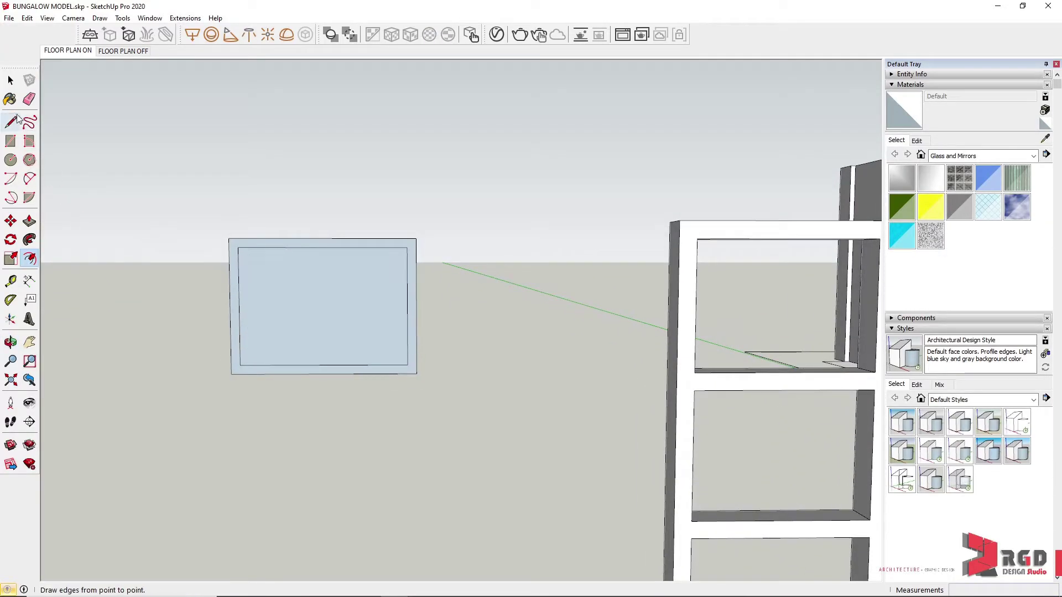
pyautogui.click(12, 81)
pyautogui.click(328, 313)
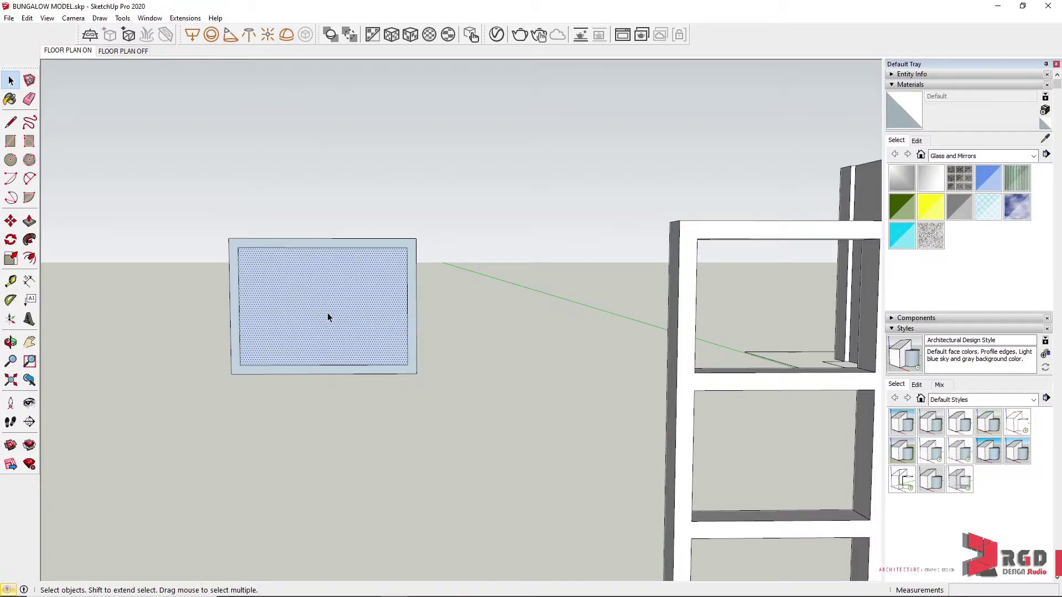
pyautogui.press('m')
pyautogui.keyDown('ctrl'); pyautogui.click(327, 313); pyautogui.keyUp('ctrl')
pyautogui.keyDown('shift'); pyautogui.moveTo(107, 315); pyautogui.dragTo(288, 310, button='middle'); pyautogui.keyUp('shift')
pyautogui.click(169, 311)
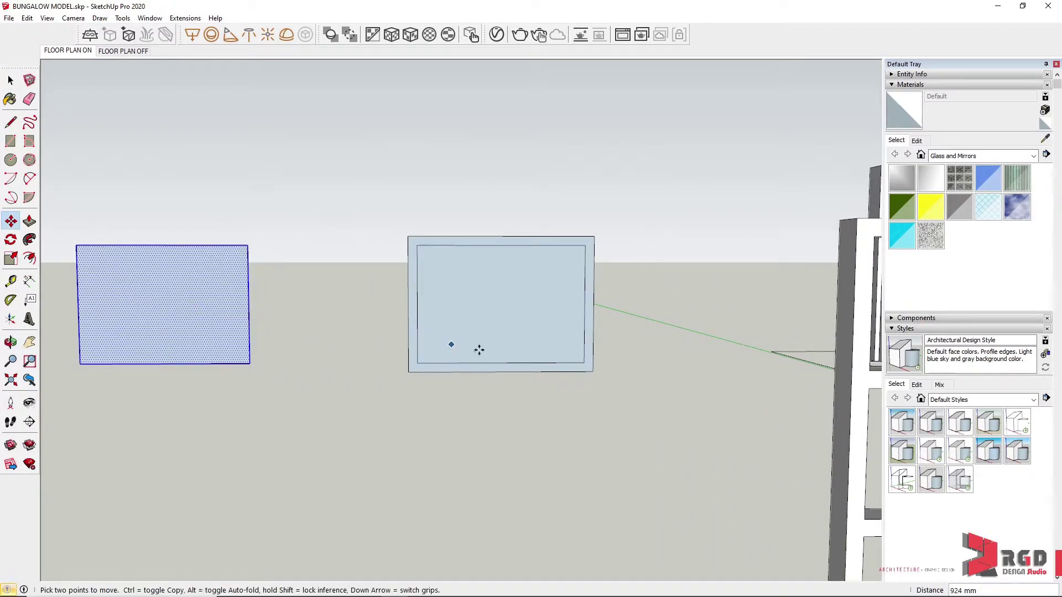
# Step: Delete the border's inner face so the frame is open
pyautogui.moveTo(675, 380); pyautogui.dragTo(498, 381, button='middle')
pyautogui.press('space')
pyautogui.click(496, 308)
pyautogui.press('Delete')
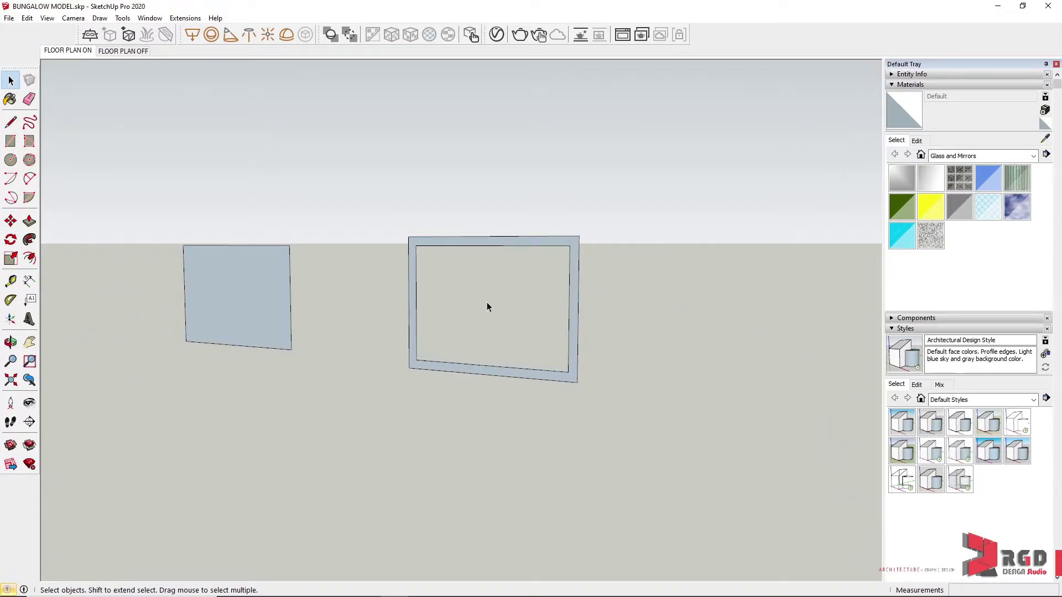
pyautogui.click(30, 221)
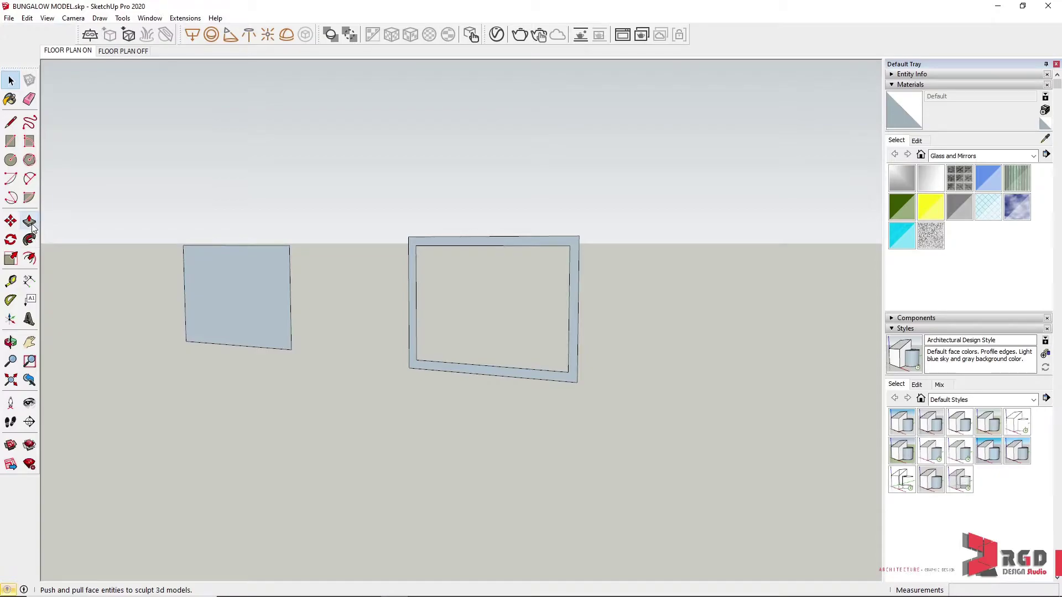
pyautogui.click(574, 368)
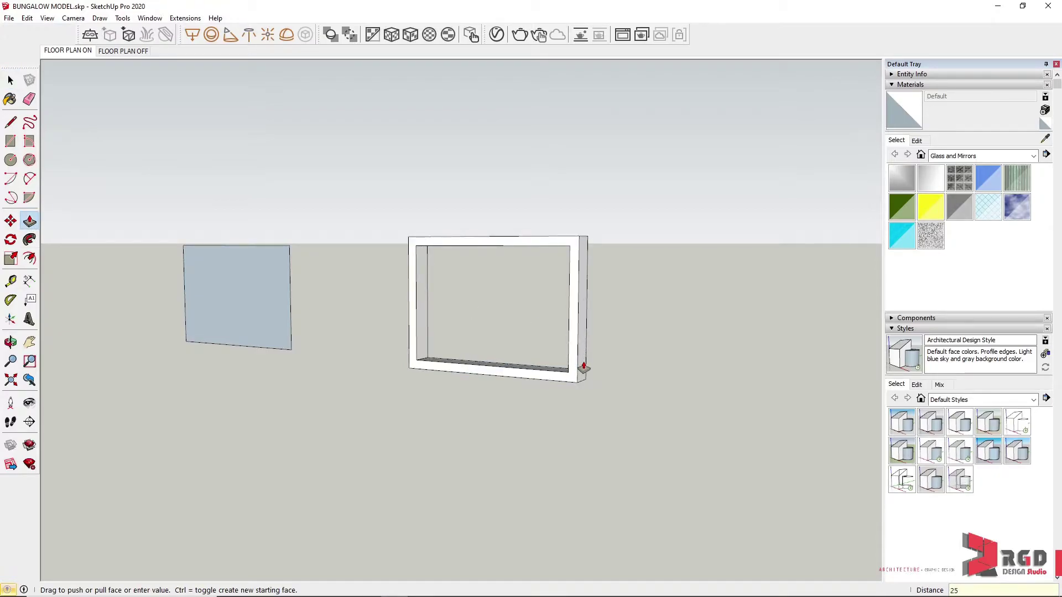
pyautogui.press('Return')
pyautogui.scroll(-5, 583, 367)
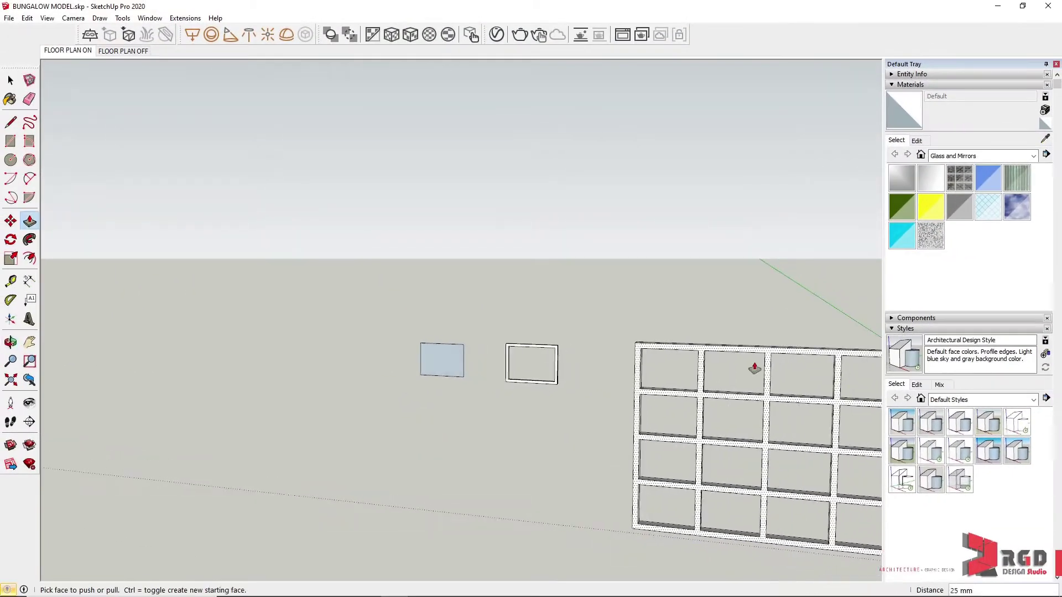
pyautogui.scroll(6, 556, 384)
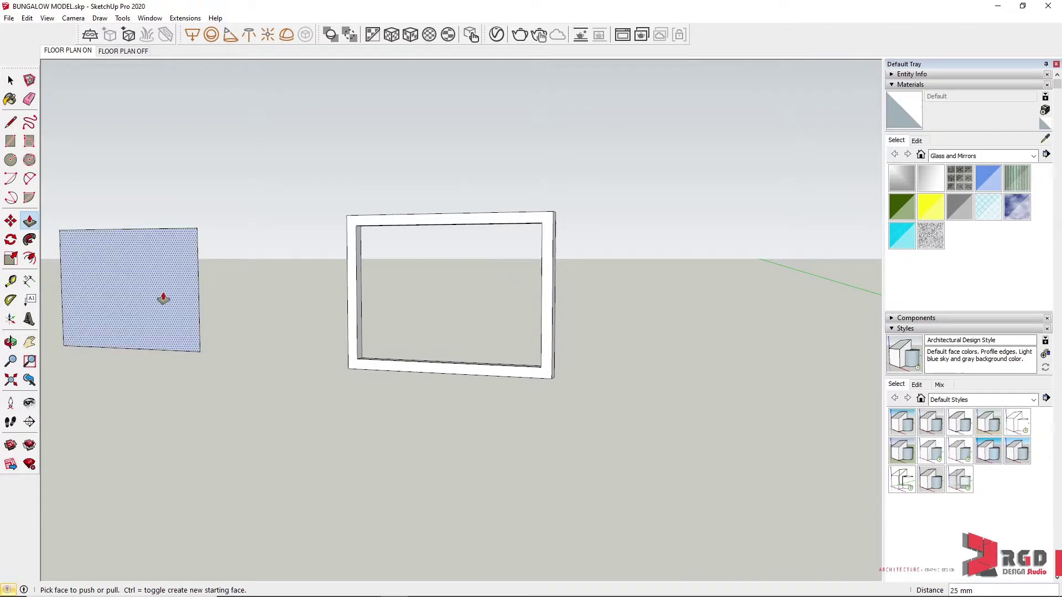
pyautogui.moveTo(164, 299)
pyautogui.mouseDown(button='middle')
pyautogui.moveTo(332, 315)
pyautogui.moveTo(293, 310)
pyautogui.moveTo(492, 301)
pyautogui.moveTo(334, 327)
pyautogui.moveTo(334, 434)
pyautogui.moveTo(360, 361)
pyautogui.moveTo(446, 344)
pyautogui.moveTo(135, 348)
pyautogui.moveTo(166, 349)
pyautogui.mouseUp(button='middle')
pyautogui.scroll(4, 354, 319)
# Step: Push/Pull the loose pane face to a 10 mm thickness and orbit out to review
pyautogui.moveTo(621, 358)
pyautogui.mouseDown(button='middle')
pyautogui.moveTo(699, 323)
pyautogui.moveTo(474, 360)
pyautogui.moveTo(595, 344)
pyautogui.moveTo(365, 350)
pyautogui.moveTo(481, 356)
pyautogui.moveTo(396, 339)
pyautogui.moveTo(386, 362)
pyautogui.moveTo(427, 355)
pyautogui.moveTo(774, 412)
pyautogui.mouseUp(button='middle')
pyautogui.press('p')
pyautogui.scroll(8, 628, 319)
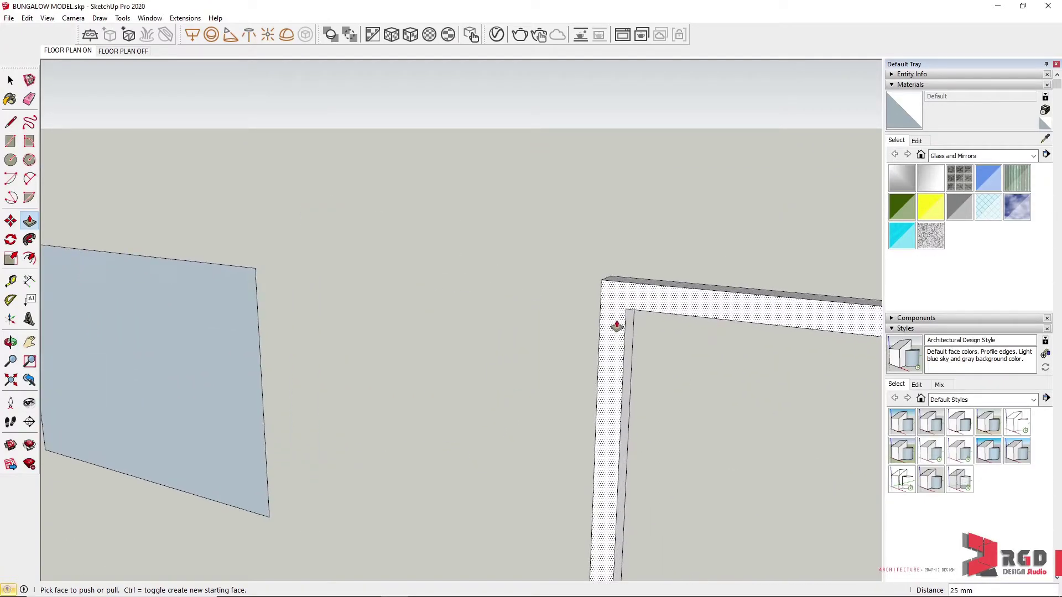
pyautogui.moveTo(665, 367)
pyautogui.mouseDown(button='middle')
pyautogui.moveTo(301, 400)
pyautogui.moveTo(400, 374)
pyautogui.mouseUp(button='middle')
pyautogui.moveTo(290, 365); pyautogui.dragTo(571, 366, button='middle')
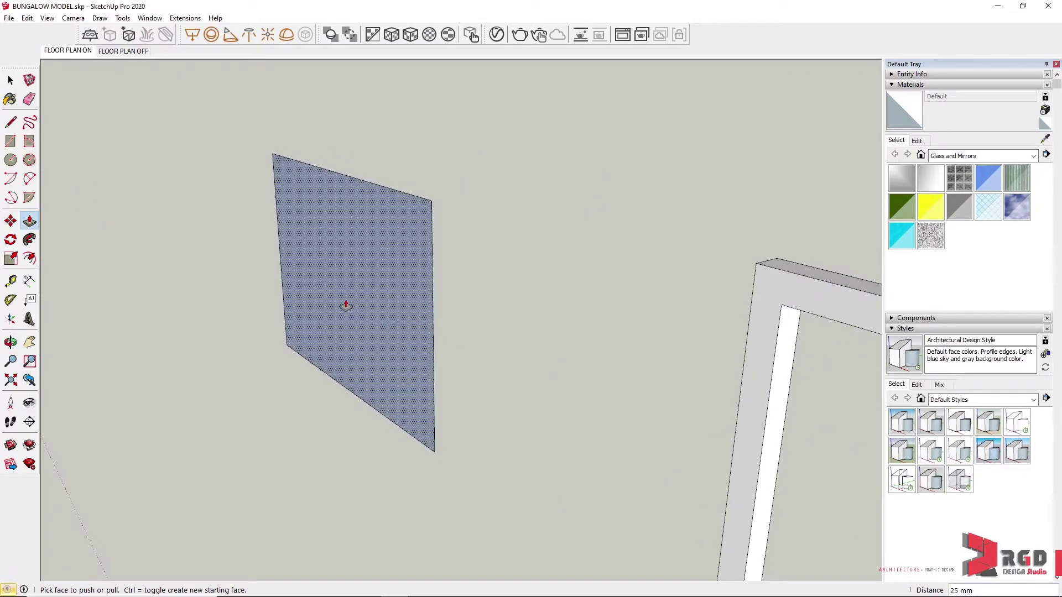
pyautogui.scroll(5, 362, 307)
pyautogui.scroll(-3, 485, 334)
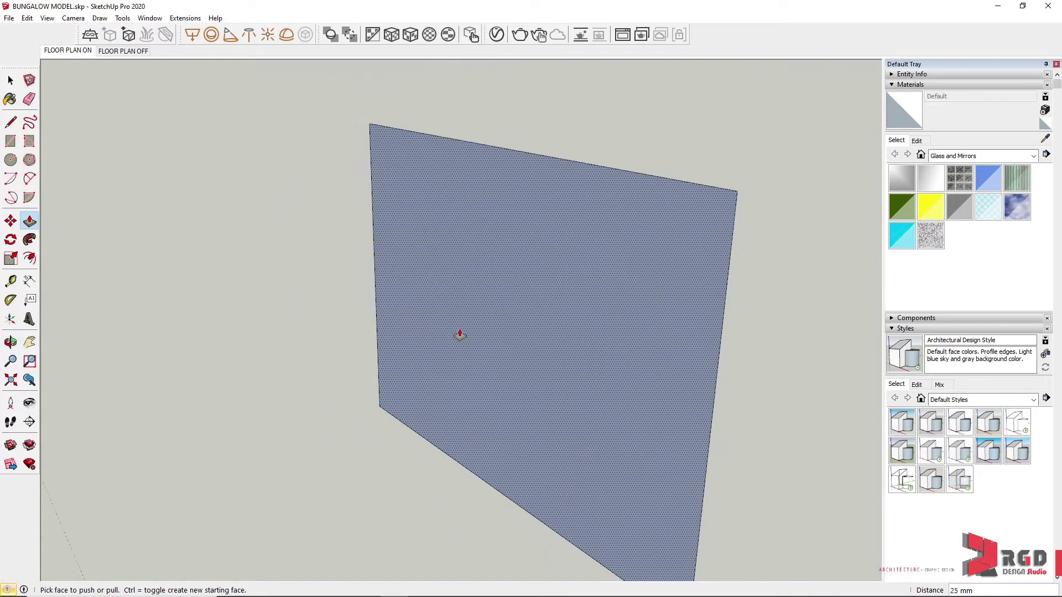
pyautogui.click(549, 365)
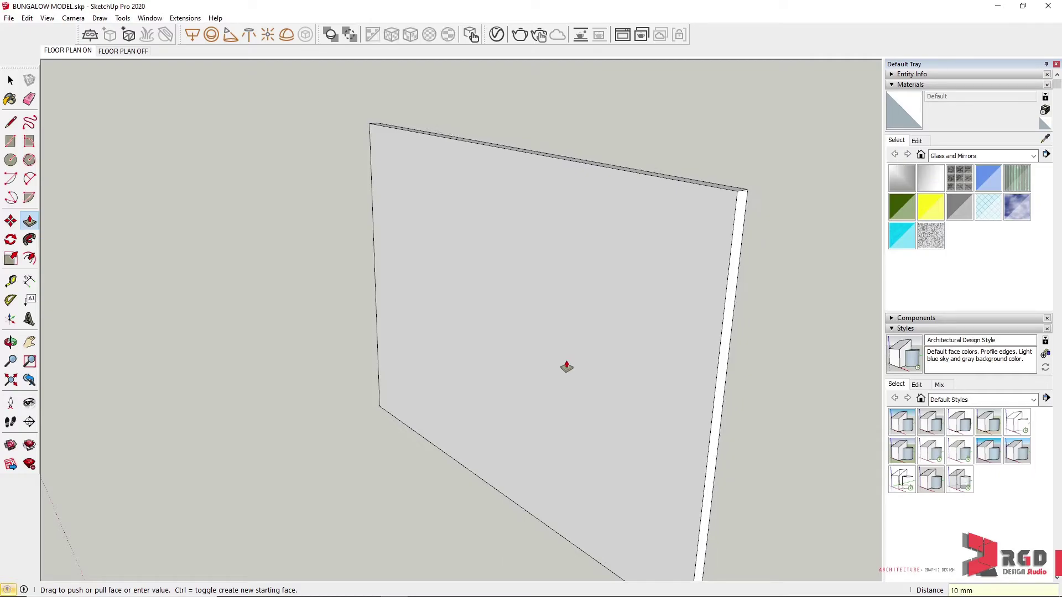
pyautogui.moveTo(711, 355); pyautogui.dragTo(417, 280, button='middle')
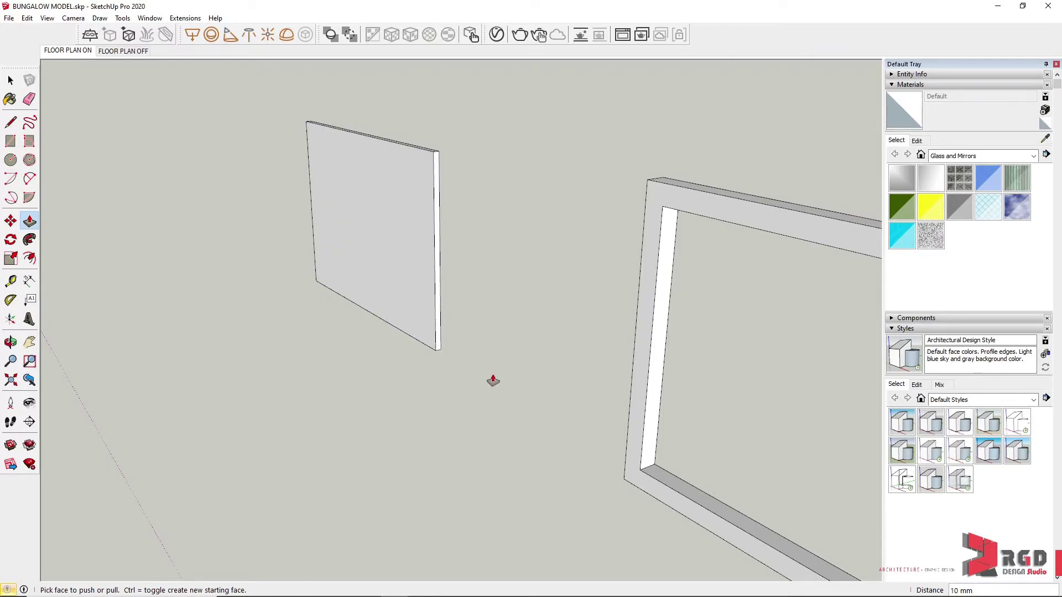
pyautogui.moveTo(401, 350); pyautogui.dragTo(602, 361, button='middle')
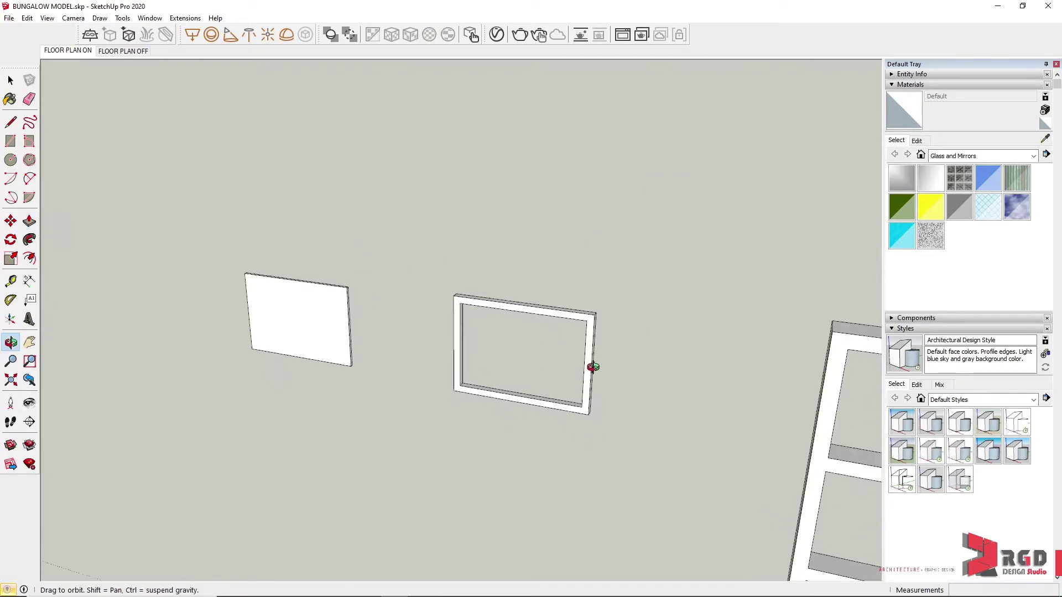
pyautogui.scroll(-5, 719, 381)
pyautogui.scroll(3, 546, 384)
# Step: Select the whole 4×4 window grid and make it a group
pyautogui.press('space')
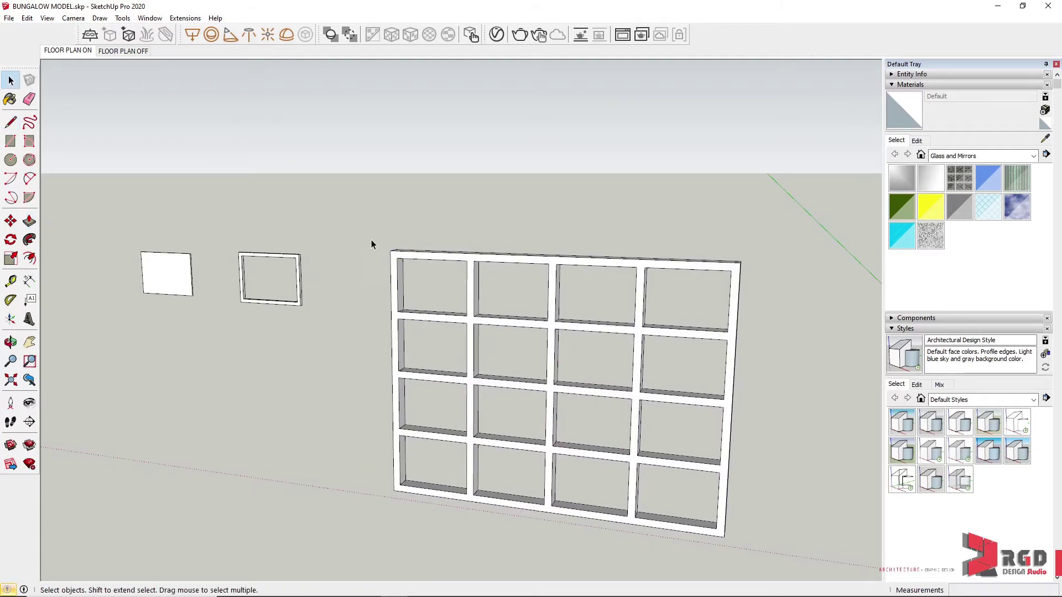
pyautogui.moveTo(369, 230); pyautogui.dragTo(737, 542)
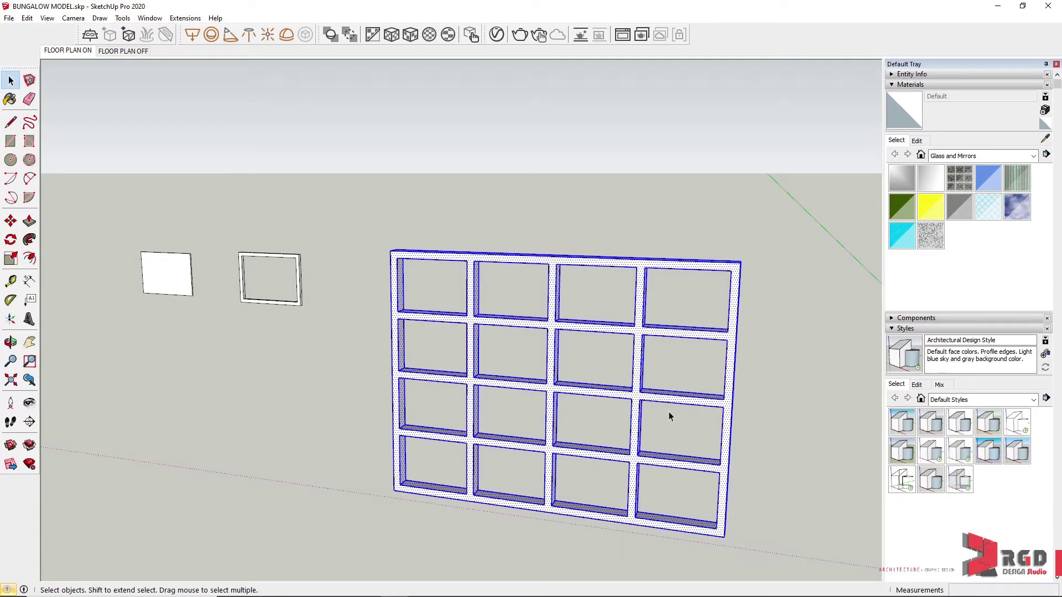
pyautogui.rightClick(553, 387)
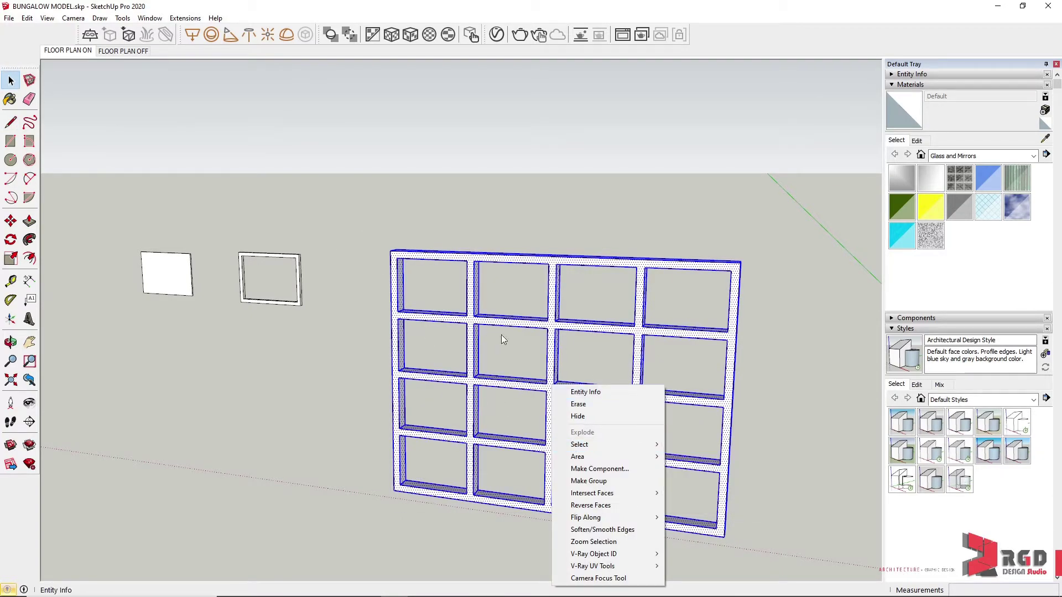
pyautogui.click(605, 481)
# Step: Make the small frame a component named WINDOW PANE FRAME
pyautogui.moveTo(338, 361); pyautogui.dragTo(338, 332, button='middle')
pyautogui.moveTo(208, 235); pyautogui.dragTo(291, 307)
pyautogui.scroll(3, 285, 273)
pyautogui.scroll(-3, 286, 332)
pyautogui.rightClick(275, 334)
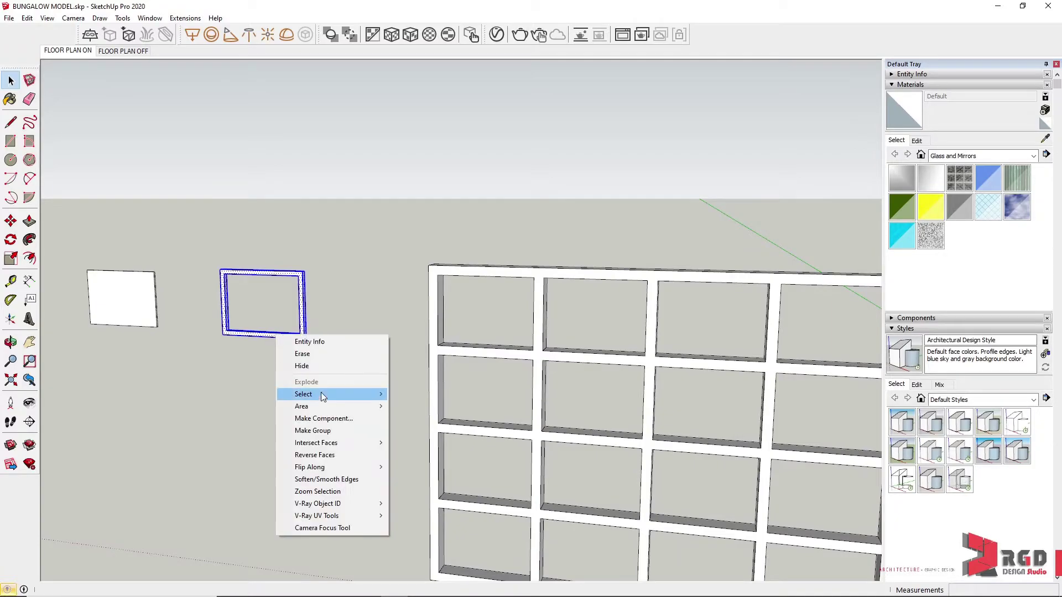
pyautogui.click(338, 418)
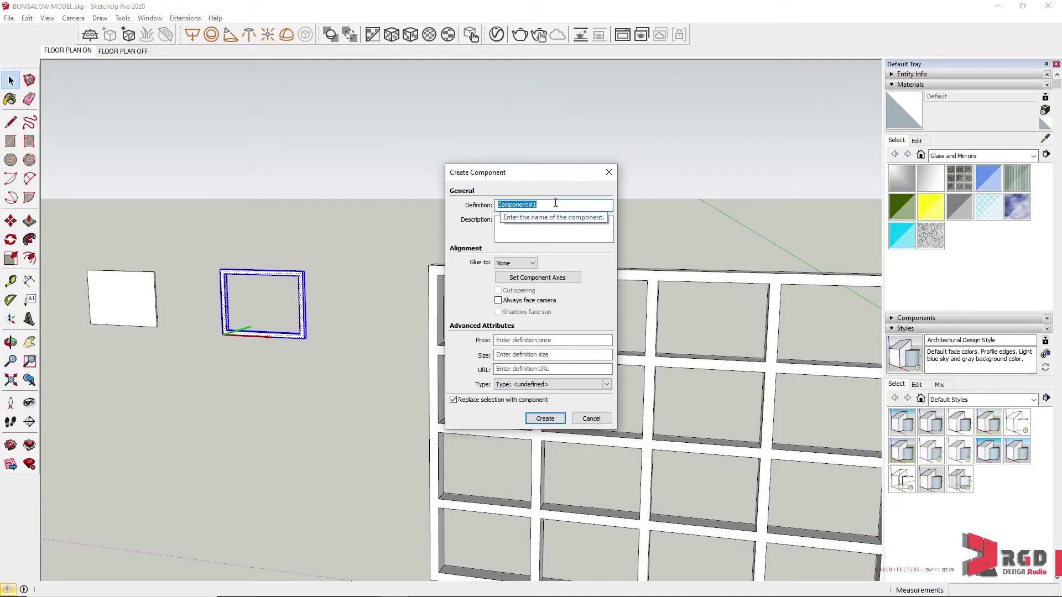
pyautogui.write('WINDOW PANE FRAME')
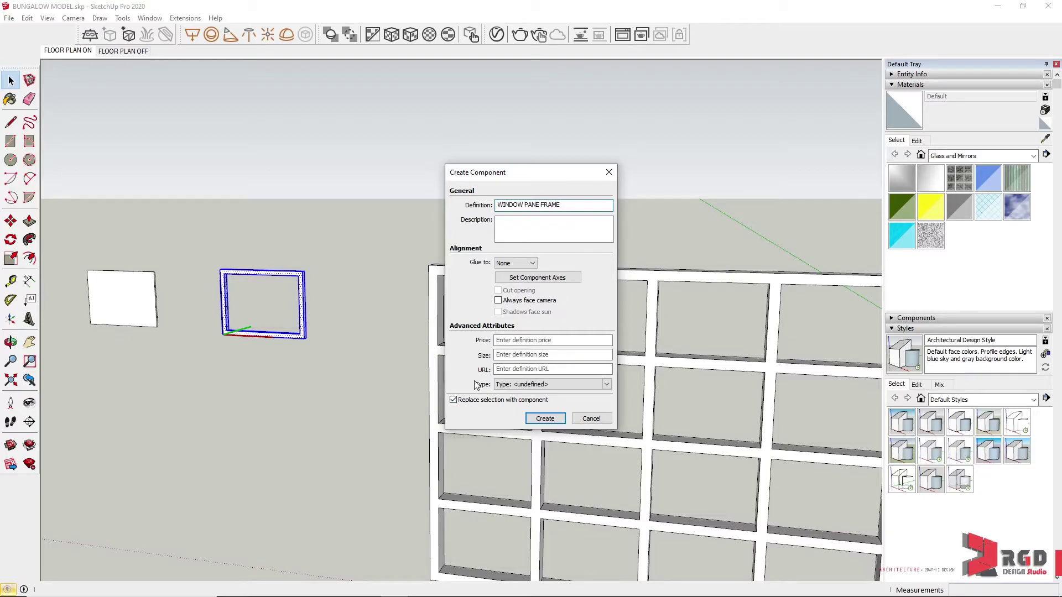
pyautogui.click(545, 418)
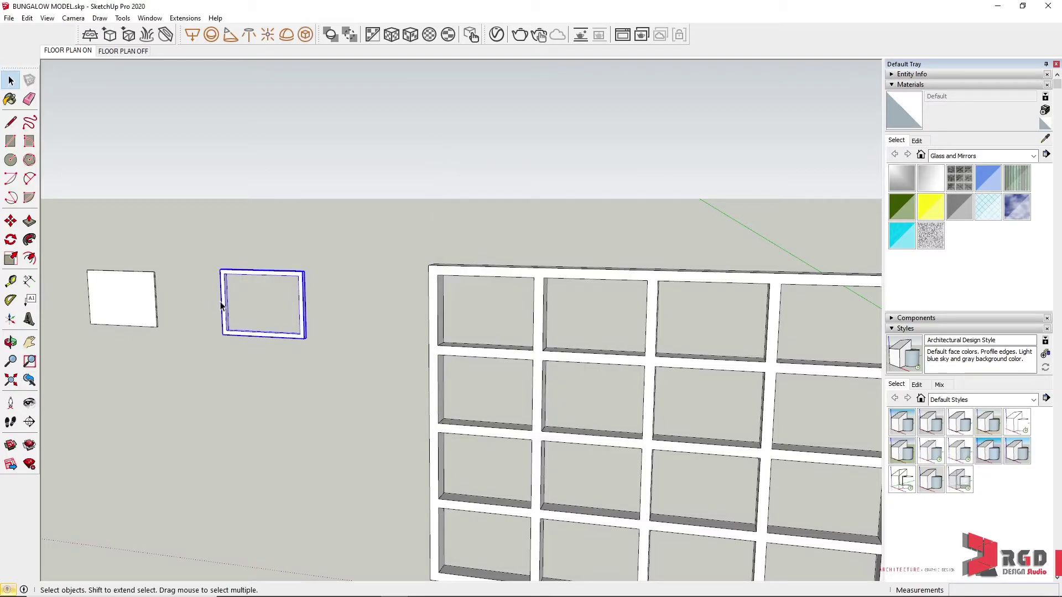
# Step: Make the pane and its edges a component named WINDOW PANE
pyautogui.click(146, 318)
pyautogui.moveTo(62, 221); pyautogui.dragTo(185, 354)
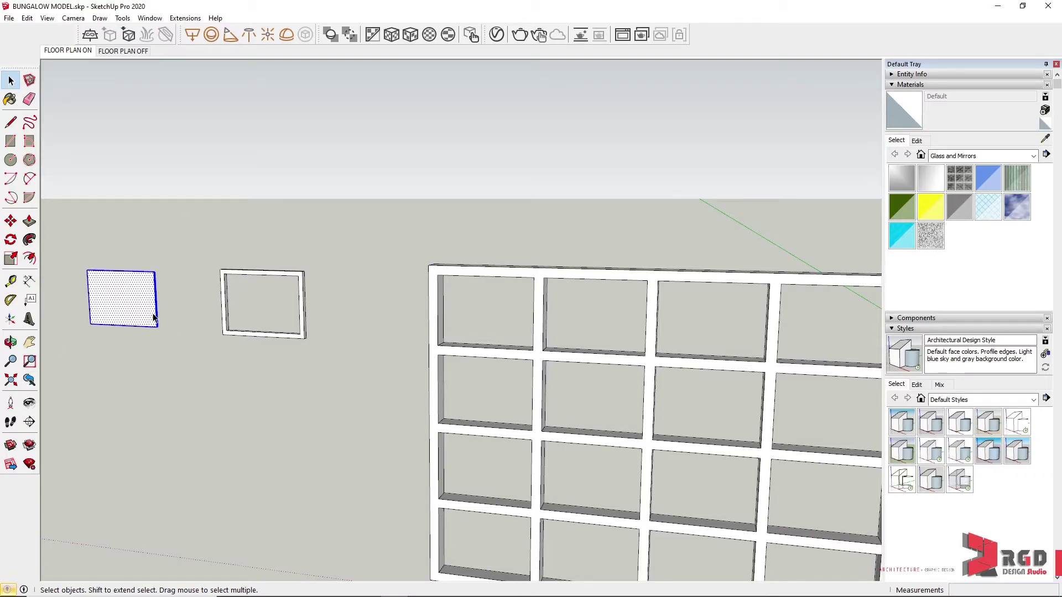
pyautogui.press('g')
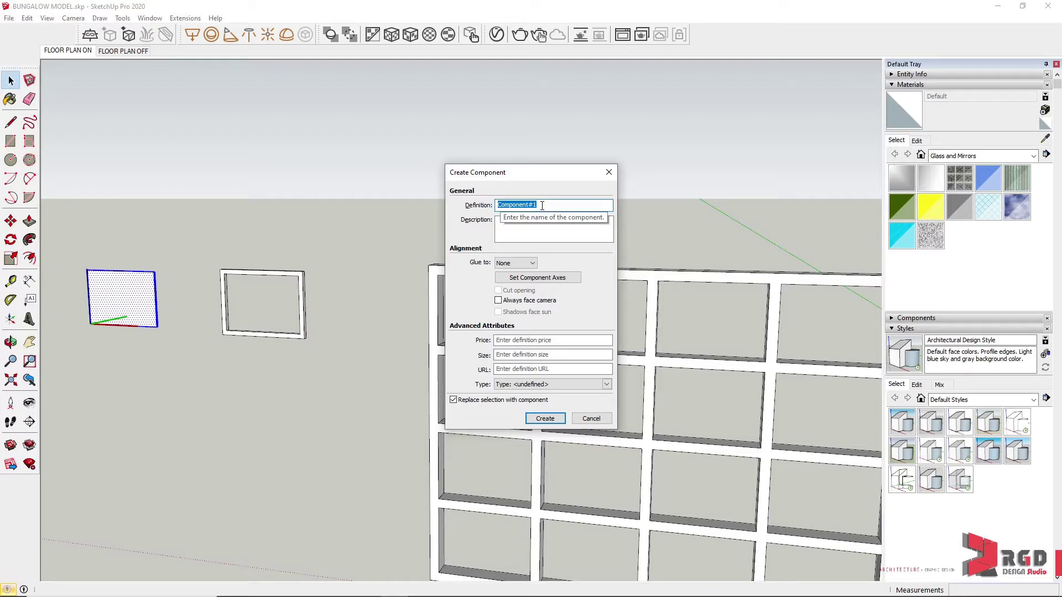
pyautogui.write('WINO')
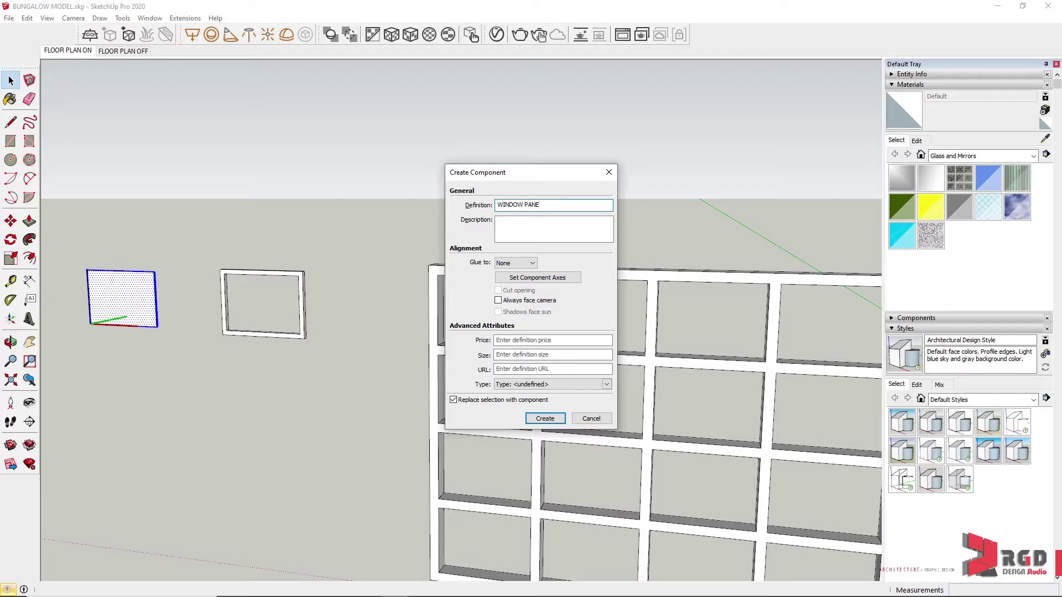
pyautogui.click(554, 423)
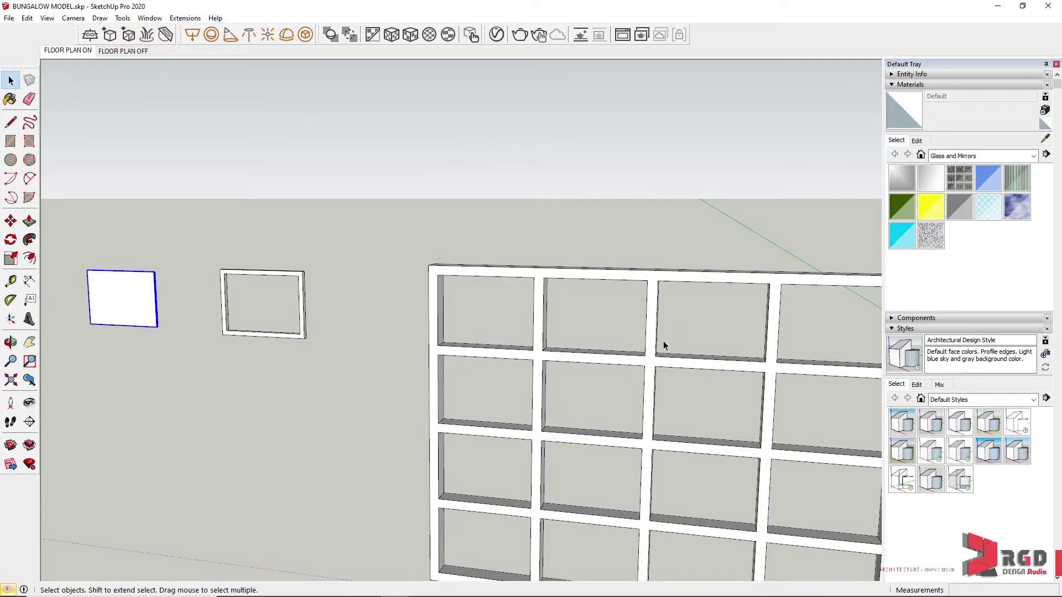
# Step: Rename the grid's Group entry in the Outliner to 'WINDOW FRAME'
pyautogui.click(647, 352)
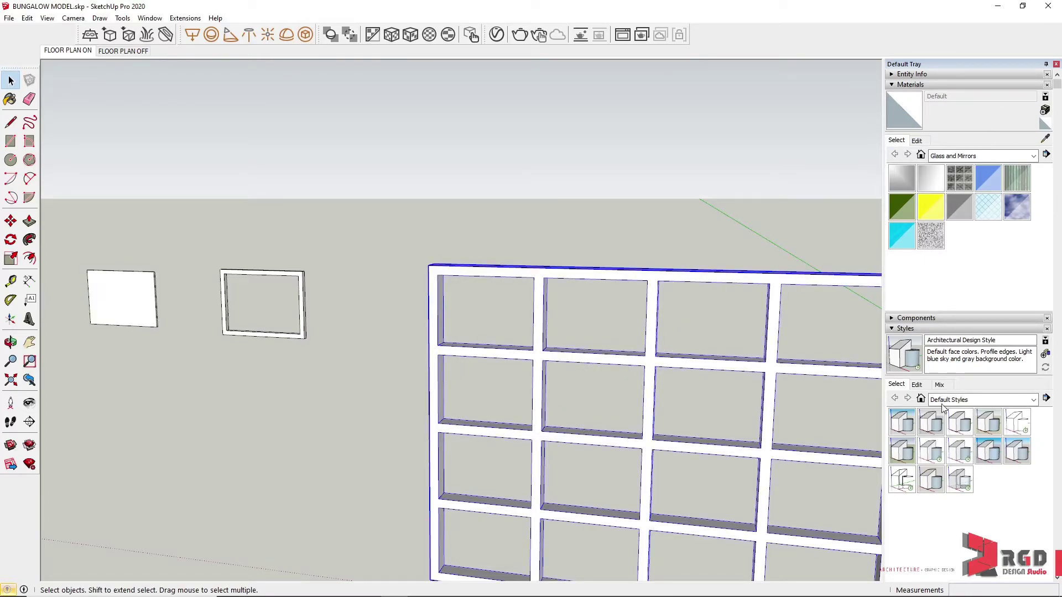
pyautogui.scroll(-15, 974, 412)
pyautogui.scroll(-5, 966, 404)
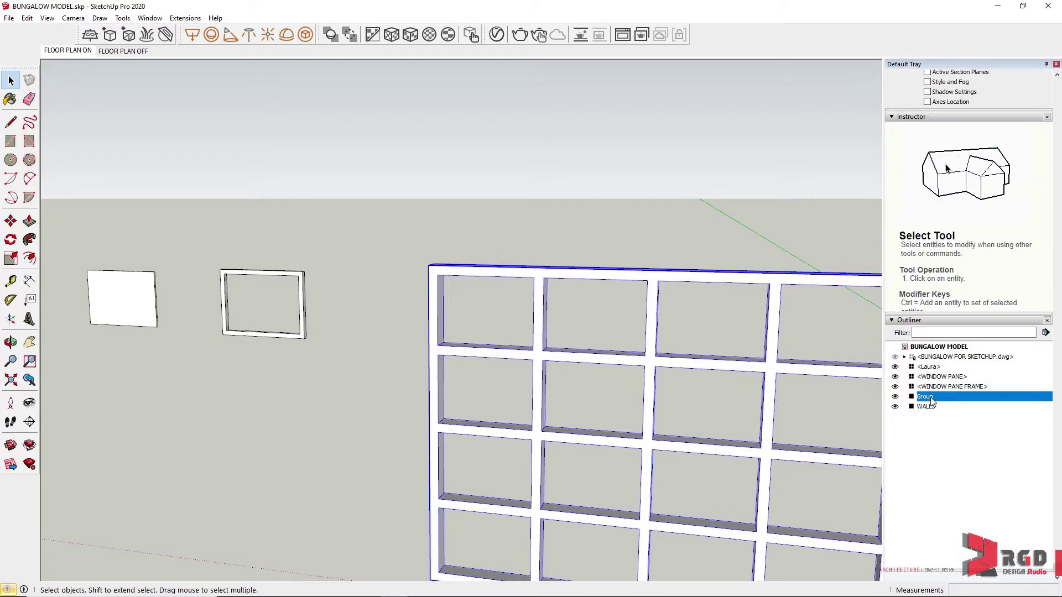
pyautogui.rightClick(931, 397)
pyautogui.click(975, 389)
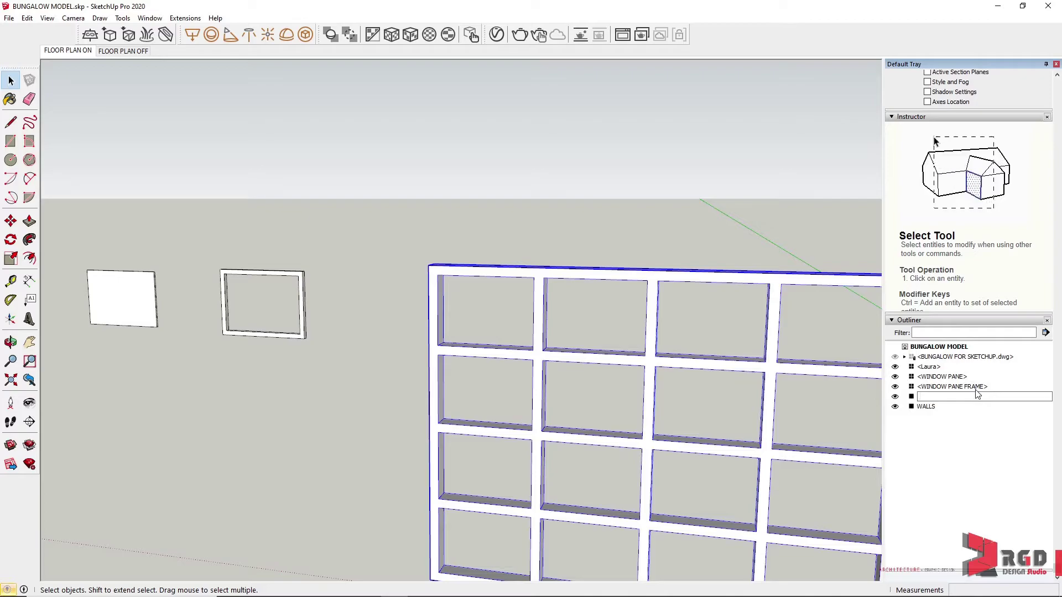
pyautogui.write('WINDOW')
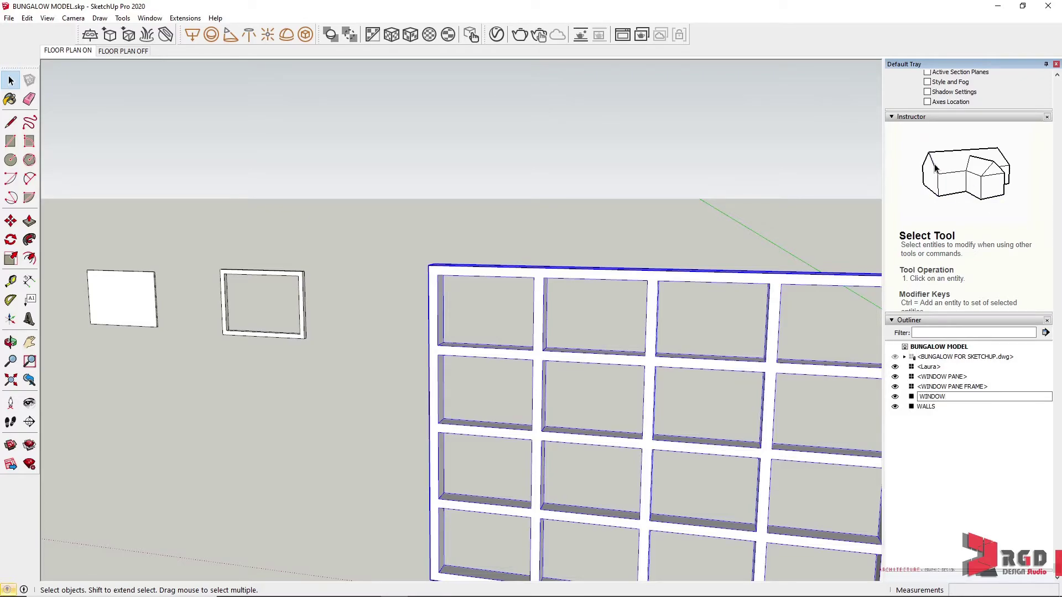
pyautogui.write(' FRAME')
pyautogui.click(310, 430)
pyautogui.scroll(-3, 310, 430)
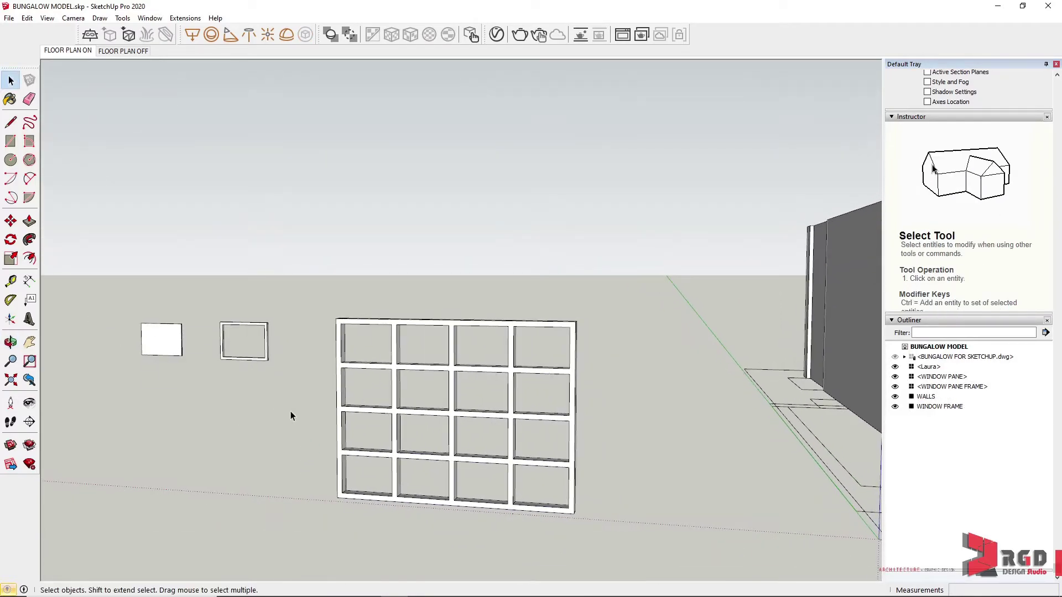
pyautogui.scroll(3, 288, 413)
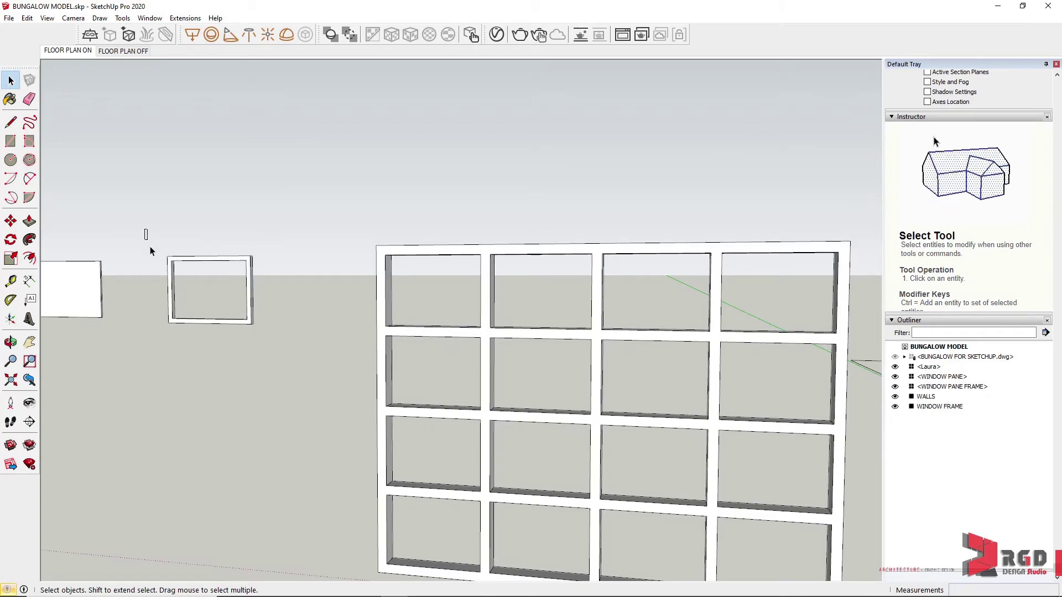
# Step: Paste a copy of the pane frame inside the WINDOW FRAME group near the top-left cell
pyautogui.moveTo(156, 263); pyautogui.dragTo(279, 350)
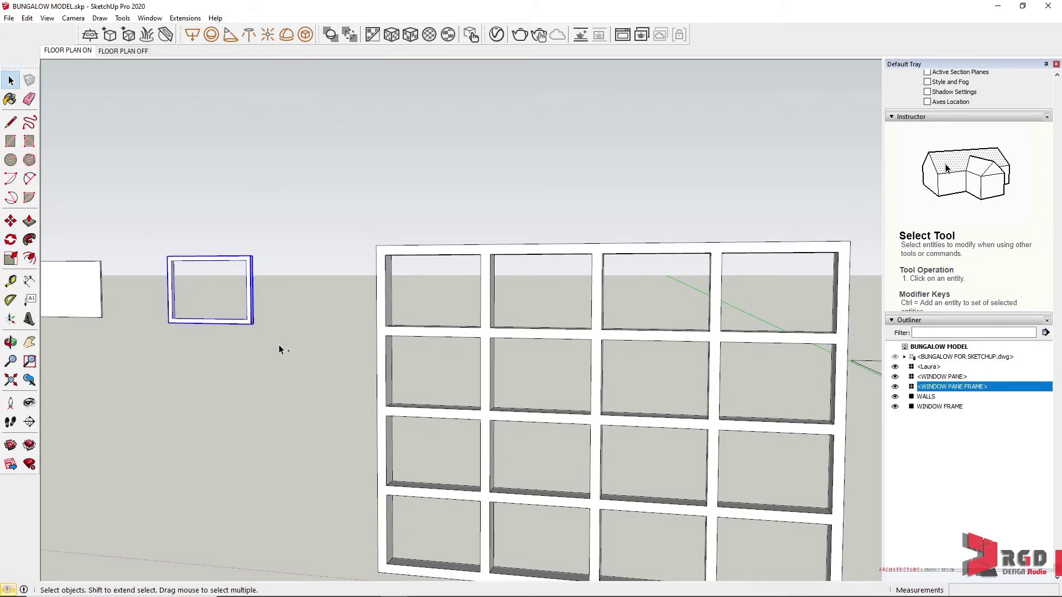
pyautogui.click(389, 332)
pyautogui.scroll(2, 409, 315)
pyautogui.scroll(-2, 420, 316)
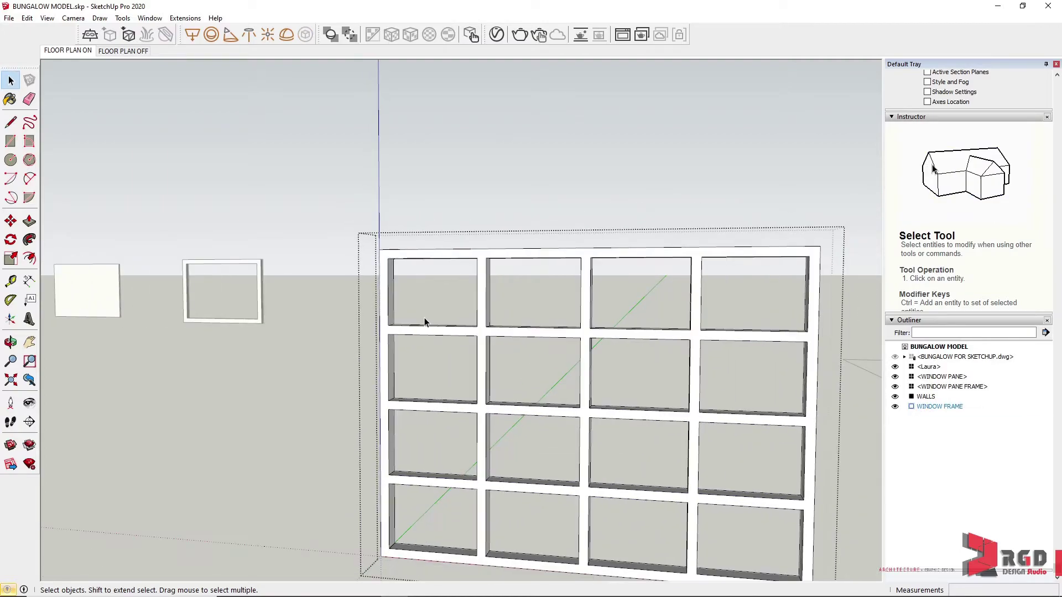
pyautogui.scroll(-2, 424, 322)
pyautogui.moveTo(425, 324); pyautogui.dragTo(415, 386, button='middle')
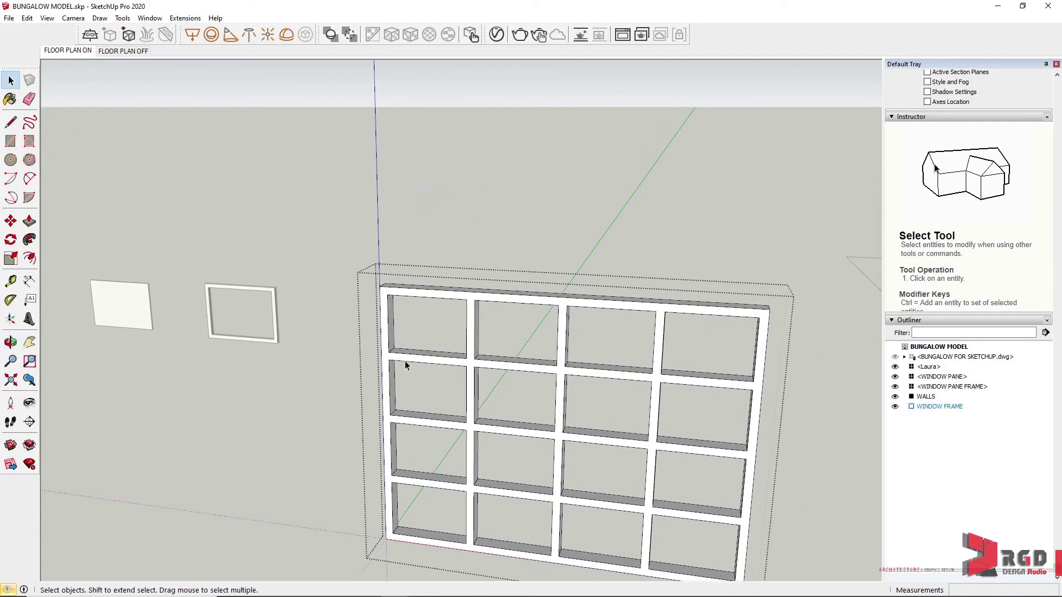
pyautogui.scroll(4, 404, 364)
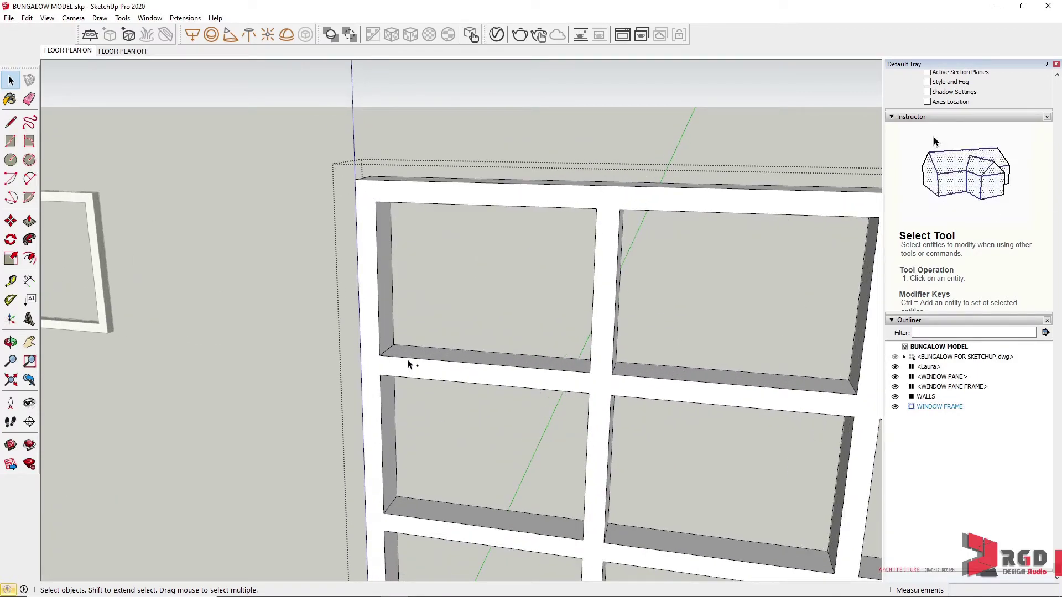
pyautogui.hotkey('ctrl', 'v')
pyautogui.scroll(2, 391, 352)
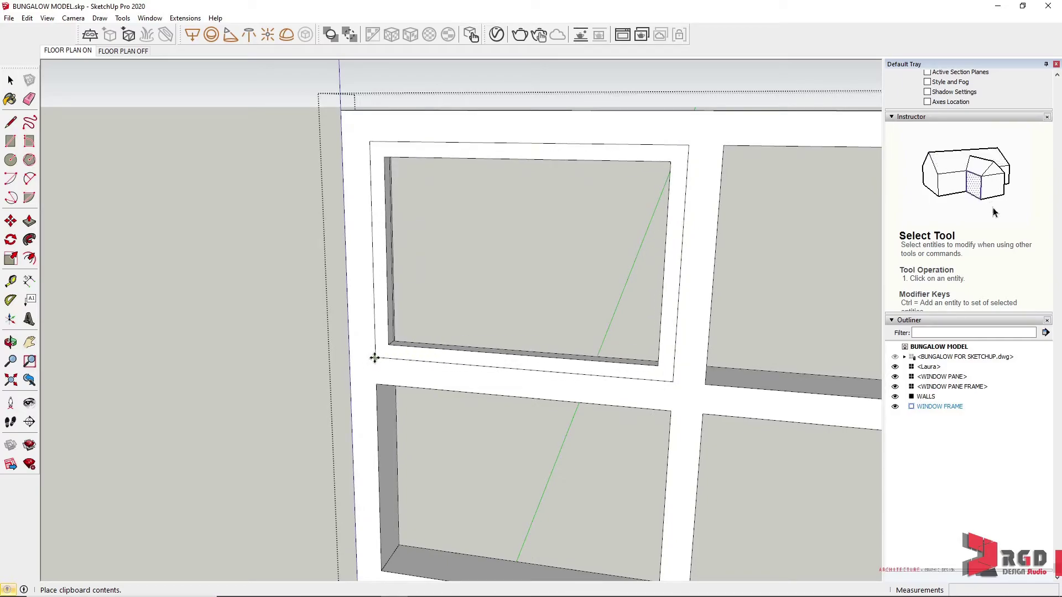
pyautogui.click(375, 359)
# Step: Turn on X-ray display and snap the pane frame by its corner midpoint into the top-left opening
pyautogui.click(47, 18)
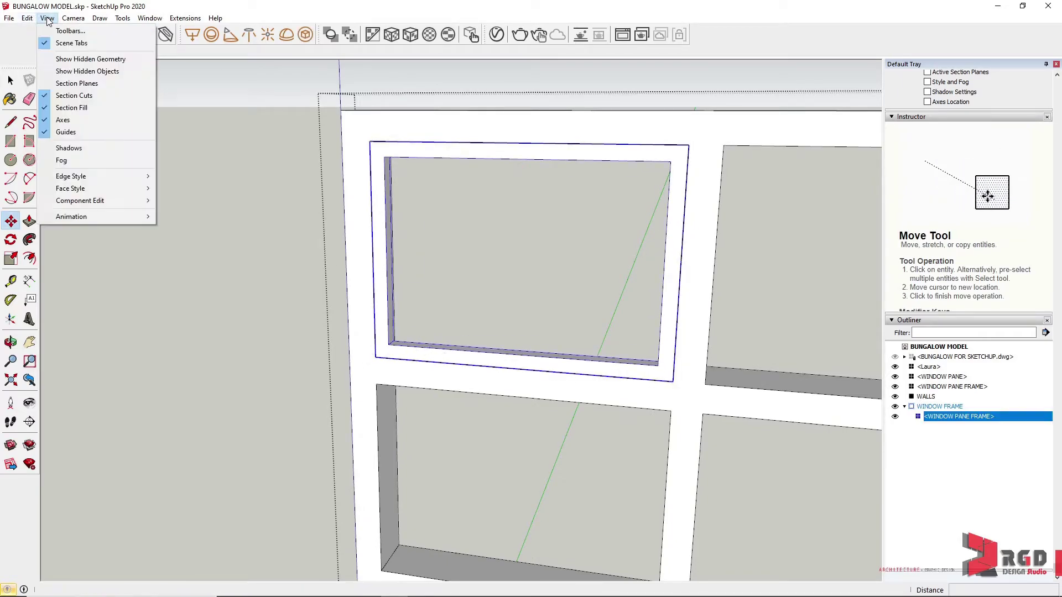
pyautogui.moveTo(105, 188)
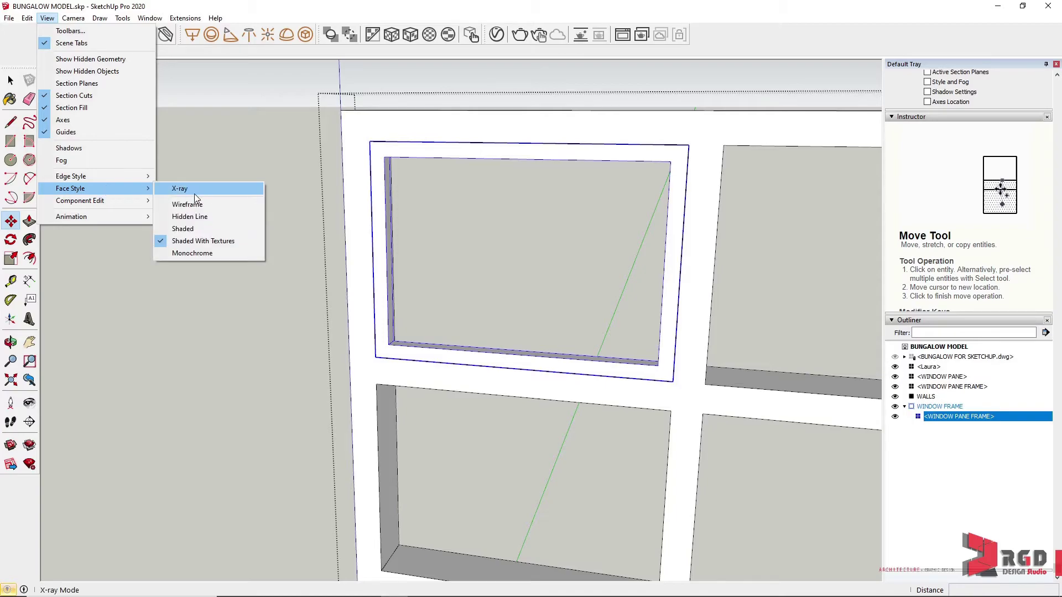
pyautogui.click(194, 191)
pyautogui.moveTo(448, 334); pyautogui.dragTo(347, 332, button='middle')
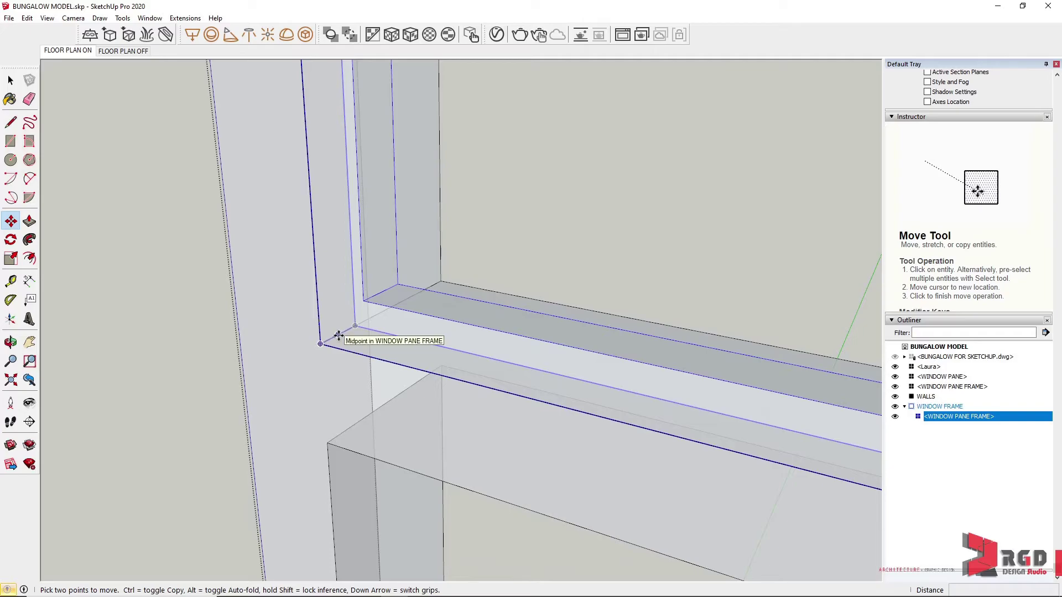
pyautogui.click(338, 336)
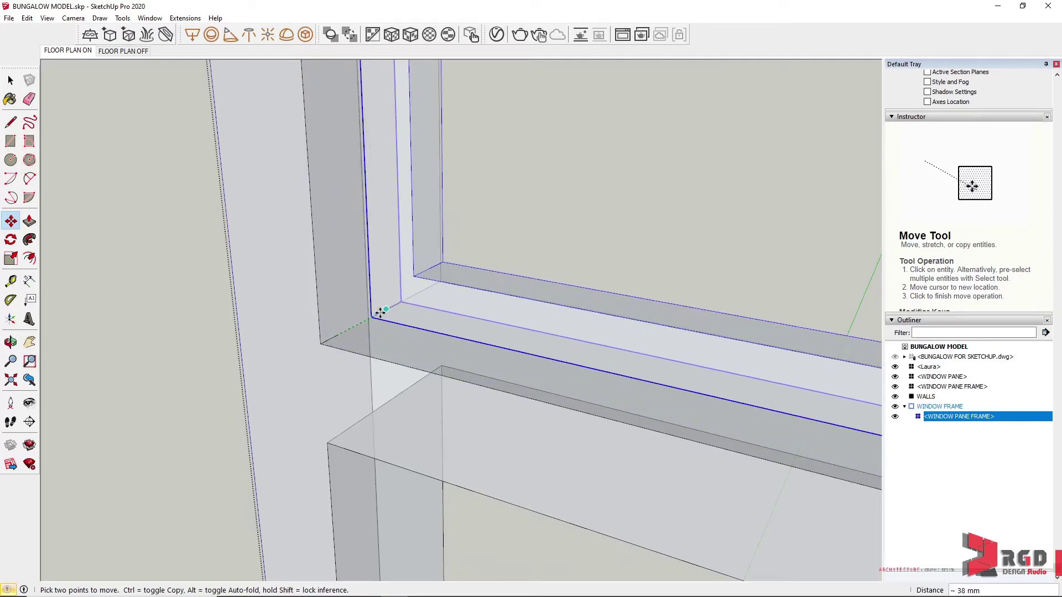
pyautogui.click(383, 313)
pyautogui.scroll(-5, 429, 313)
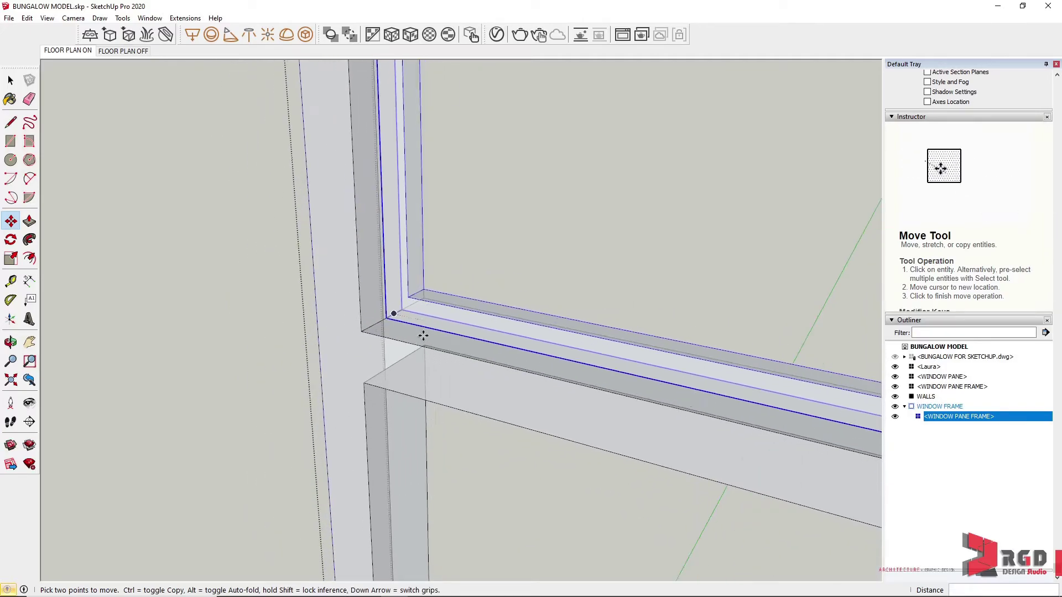
pyautogui.moveTo(366, 437); pyautogui.dragTo(415, 301, button='middle')
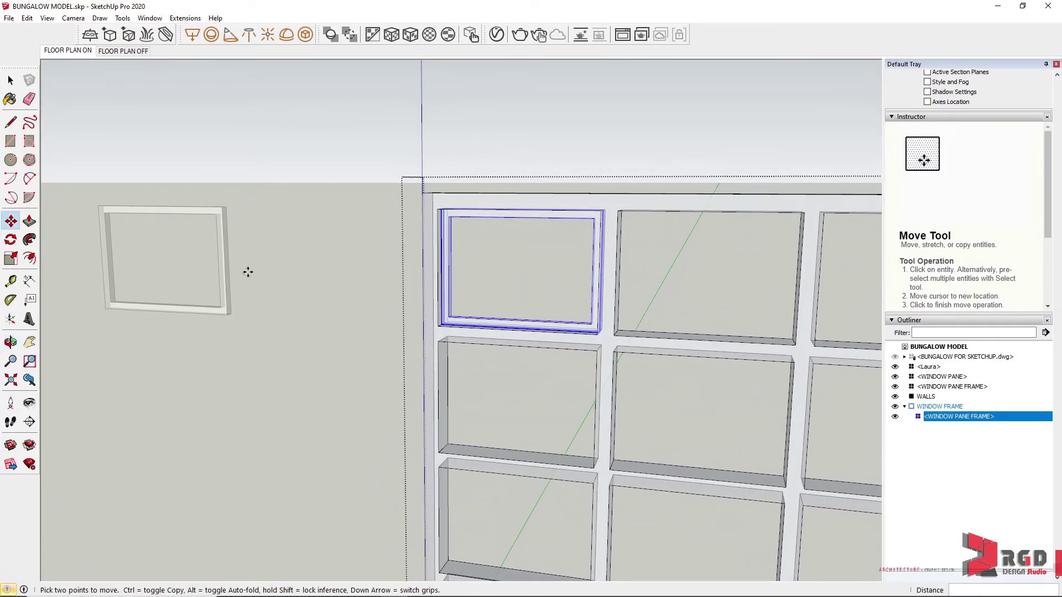
# Step: Copy the loose Window Pane and paste it inside the WINDOW FRAME group
pyautogui.keyDown('shift'); pyautogui.moveTo(284, 344); pyautogui.dragTo(464, 325, button='middle'); pyautogui.keyUp('shift')
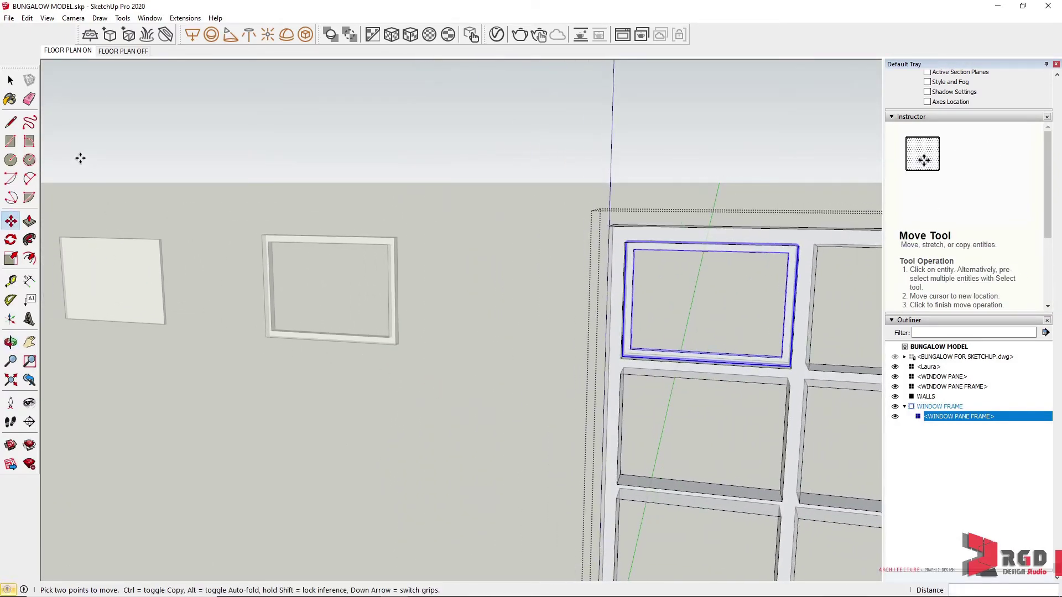
pyautogui.press('space')
pyautogui.click(485, 331)
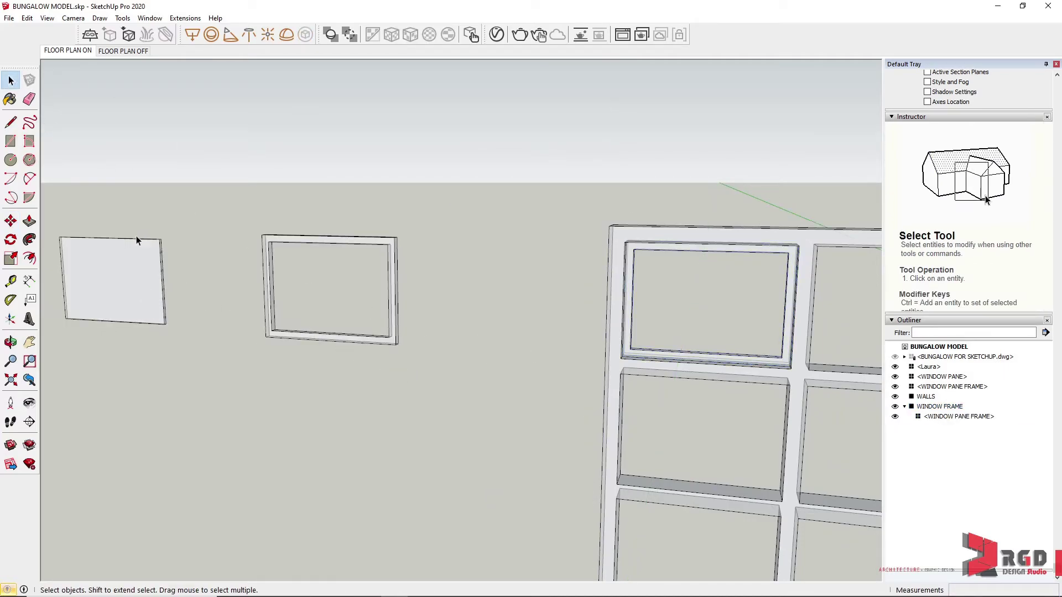
pyautogui.click(127, 288)
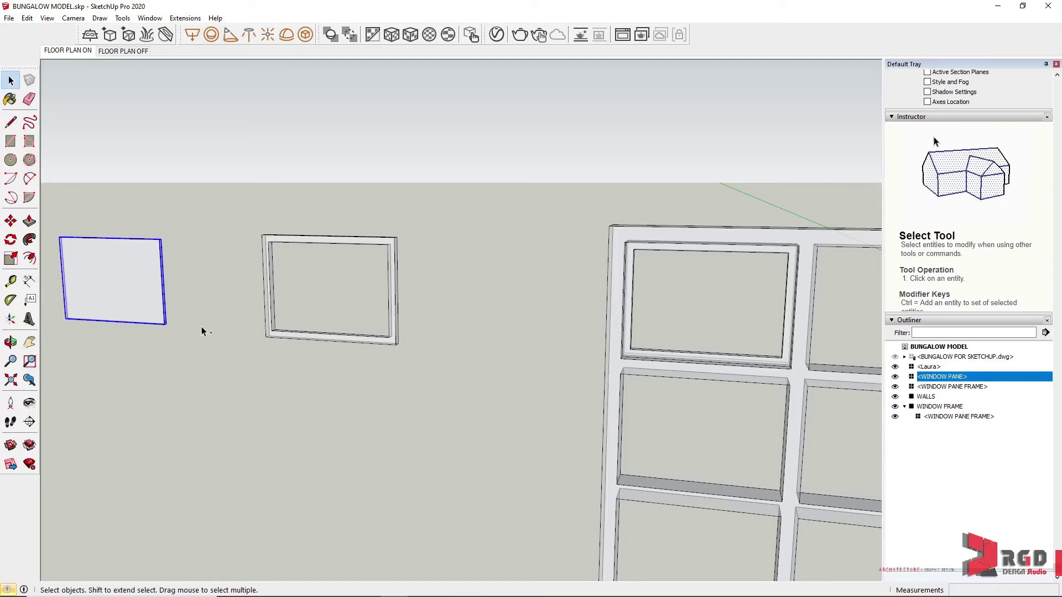
pyautogui.doubleClick(647, 367)
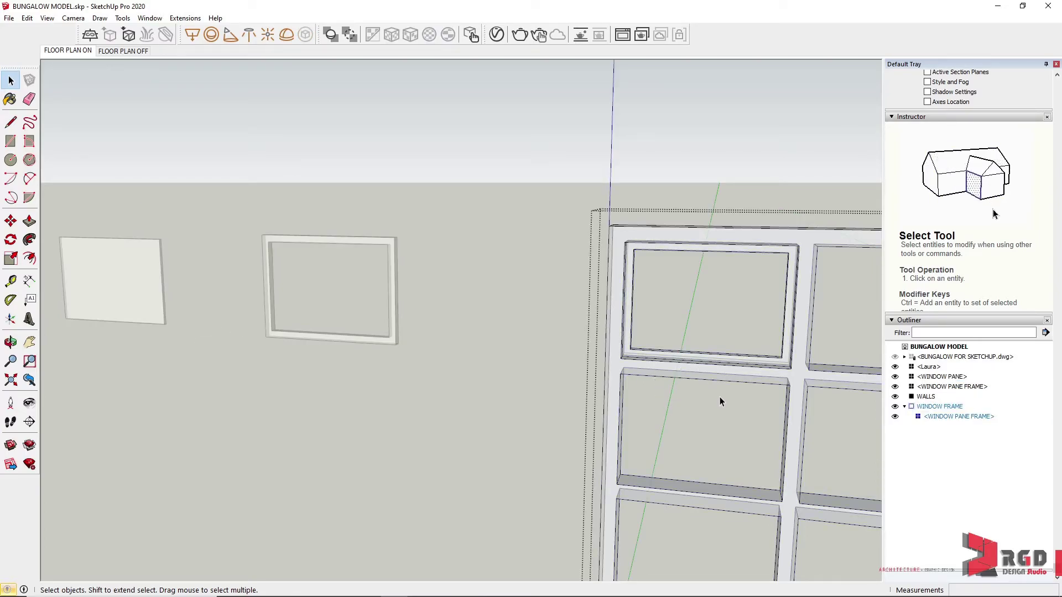
pyautogui.moveTo(748, 384); pyautogui.dragTo(623, 392, button='middle')
pyautogui.scroll(5, 623, 390)
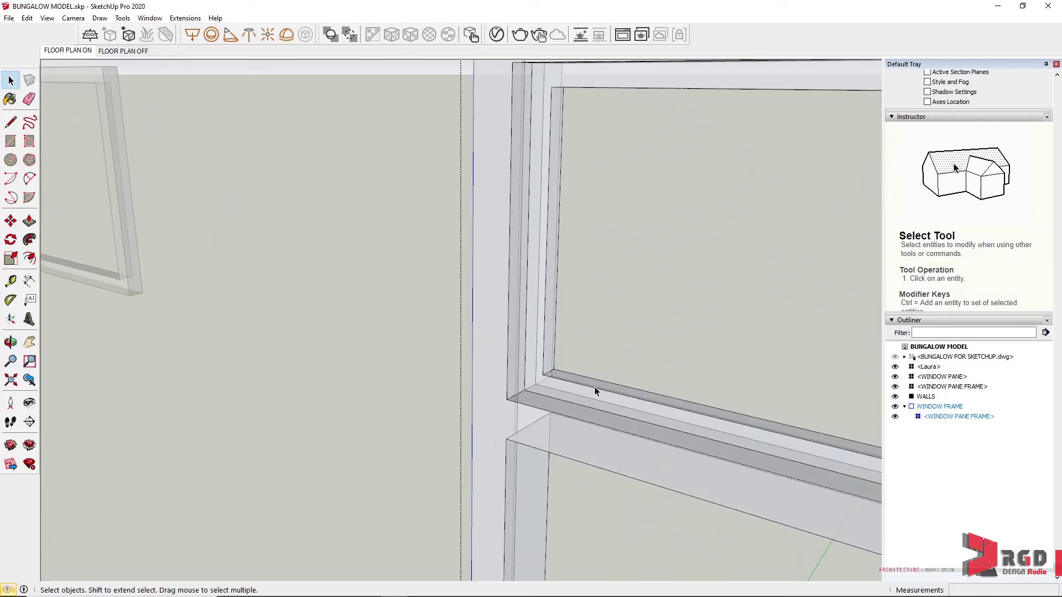
pyautogui.hotkey('ctrl', 'v')
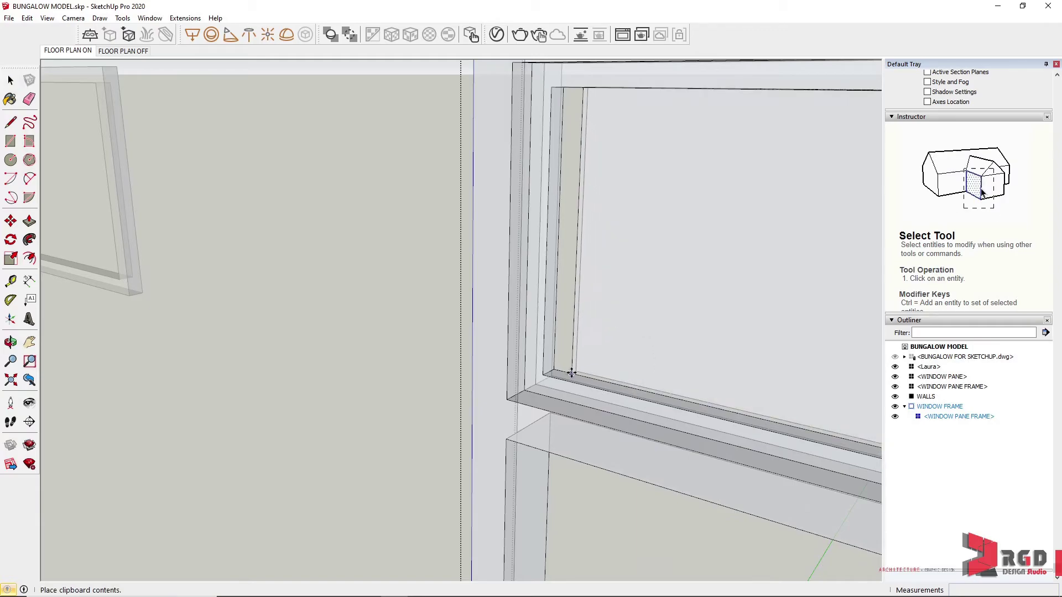
# Step: Move the pasted glass pane onto the midpoint of the top-left pane frame
pyautogui.scroll(2, 553, 378)
pyautogui.scroll(3, 548, 376)
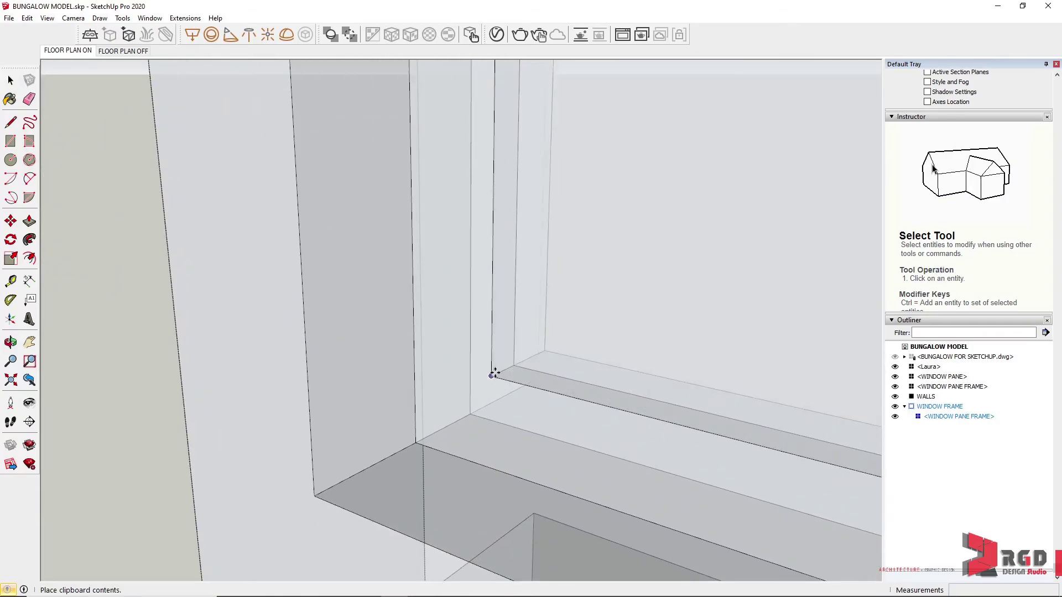
pyautogui.click(492, 375)
pyautogui.press('m')
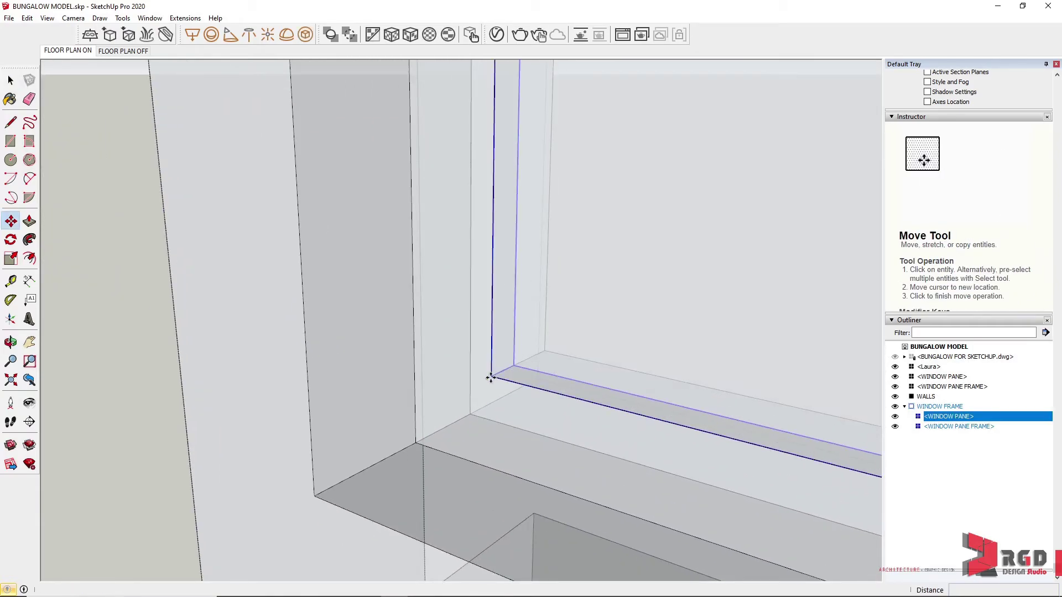
pyautogui.keyDown('shift'); pyautogui.moveTo(511, 372); pyautogui.dragTo(466, 383, button='middle'); pyautogui.keyUp('shift')
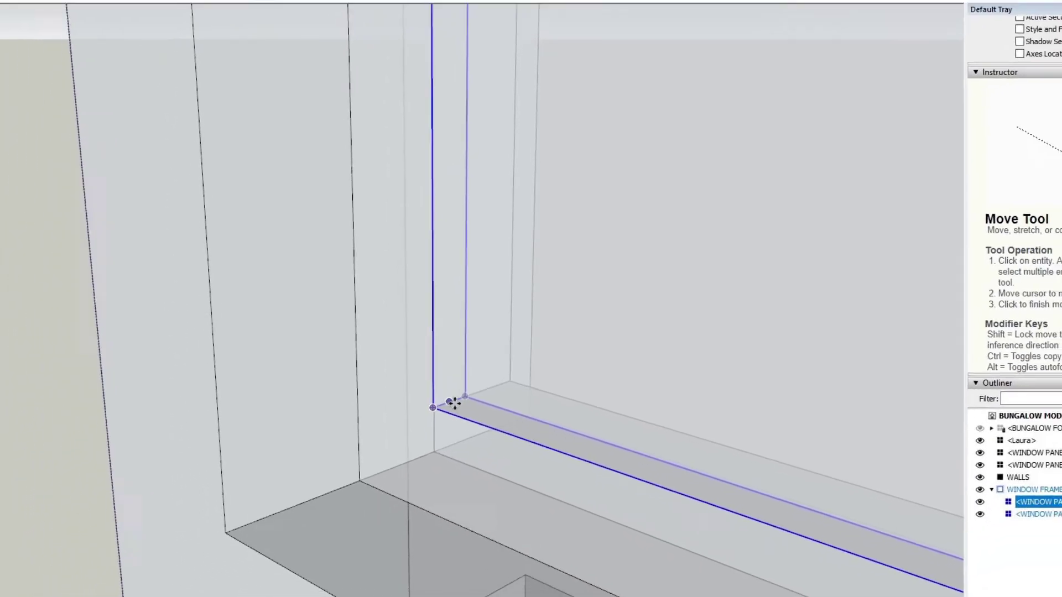
pyautogui.click(466, 383)
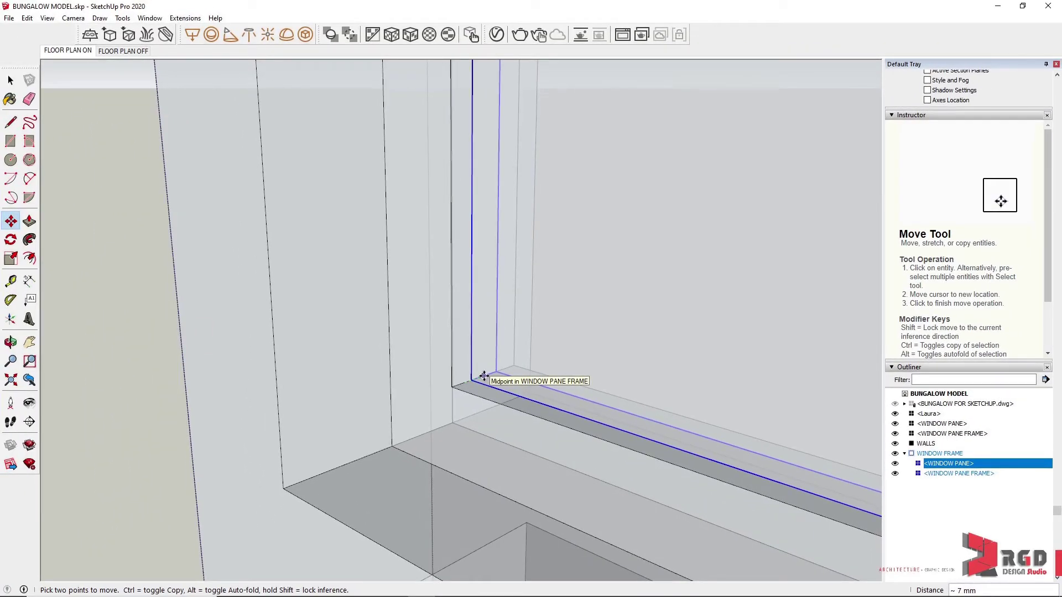
pyautogui.click(483, 376)
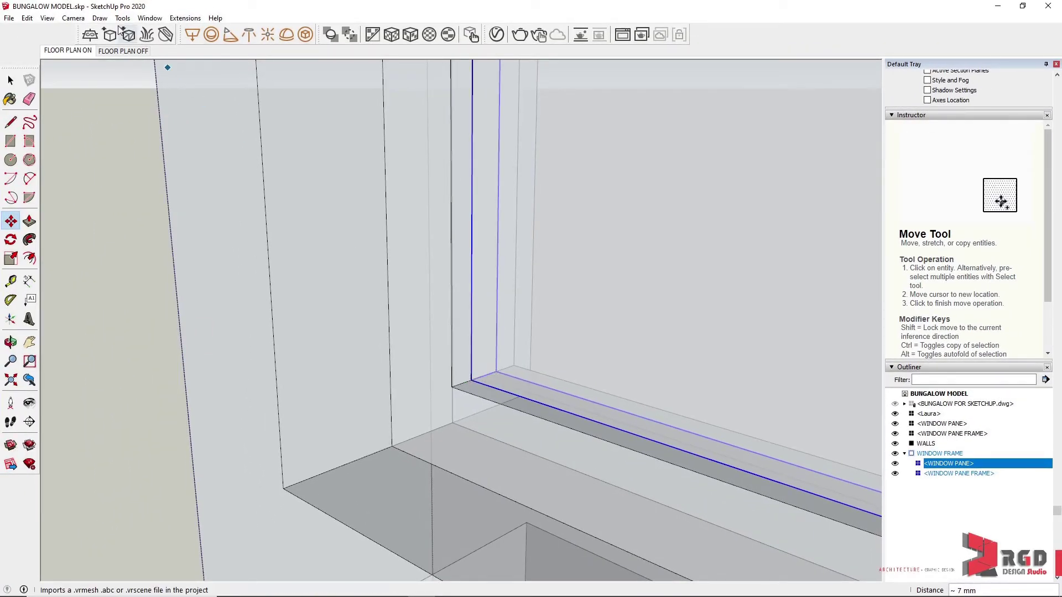
# Step: Switch the face style to X-ray so the seated pane shows through
pyautogui.click(47, 19)
pyautogui.moveTo(88, 191)
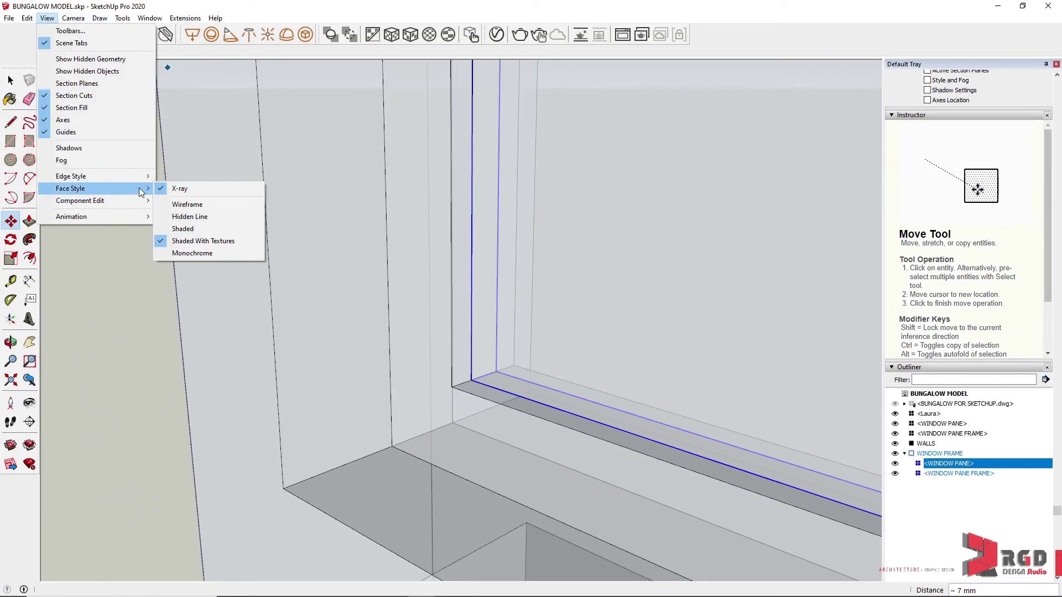
pyautogui.click(205, 188)
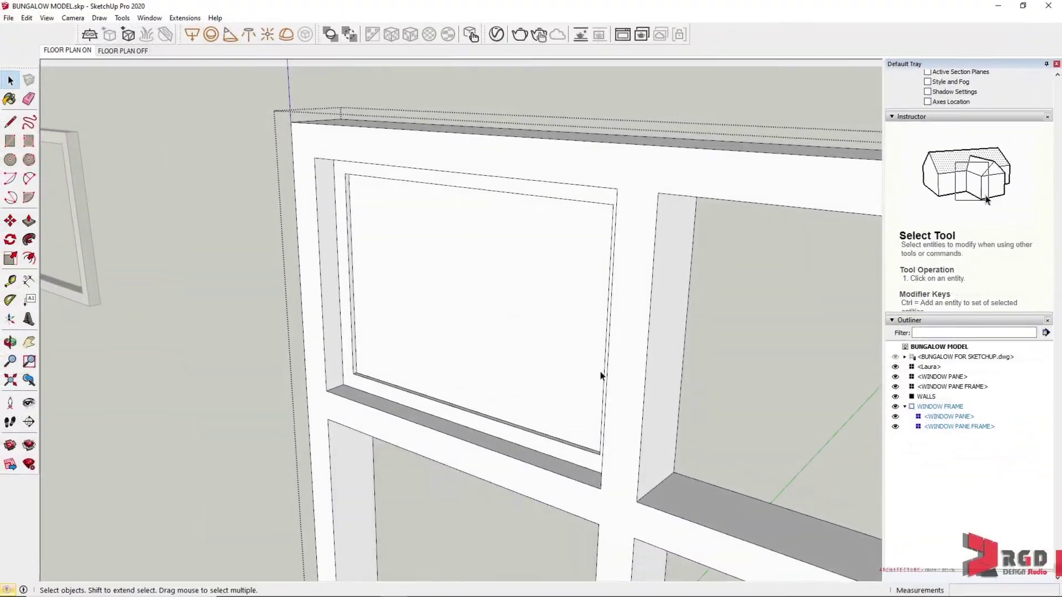
pyautogui.moveTo(602, 372); pyautogui.dragTo(574, 362, button='middle')
pyautogui.scroll(3, 388, 340)
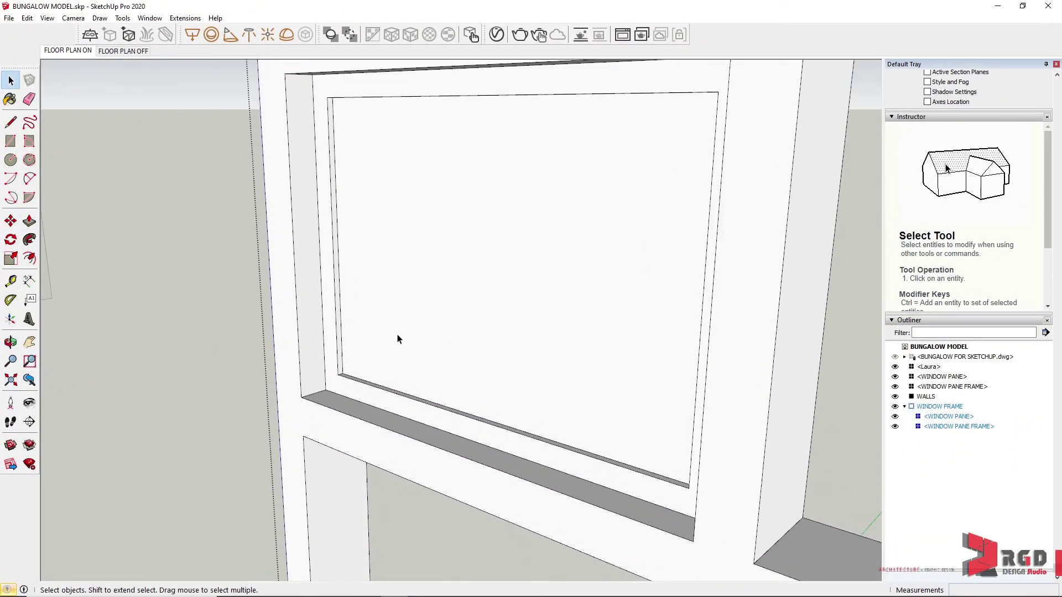
# Step: Inside WINDOW FRAME, select the top-left glass pane together with its pane frame
pyautogui.click(457, 347)
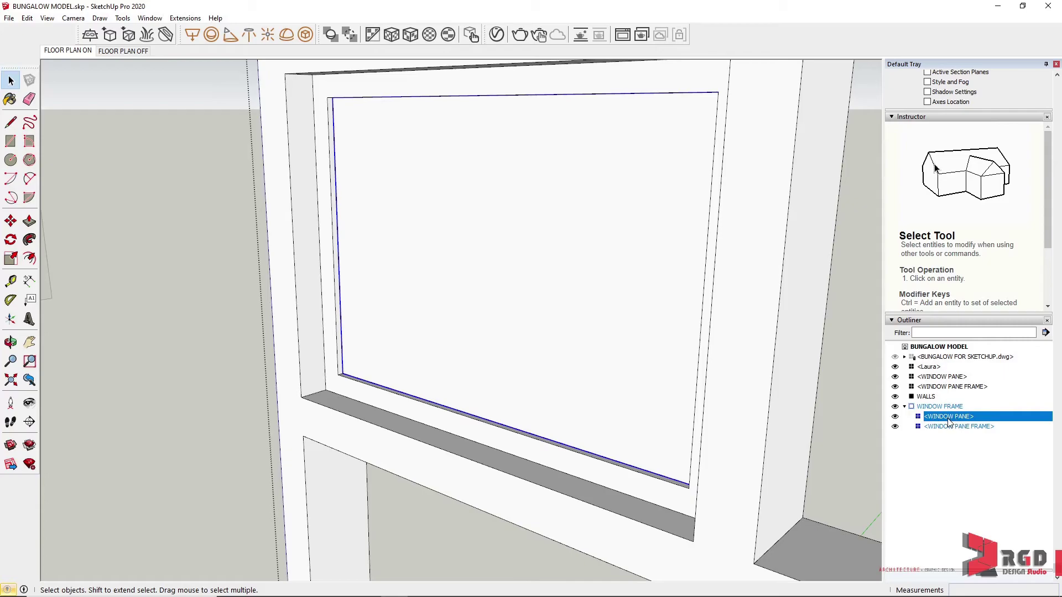
pyautogui.click(621, 477)
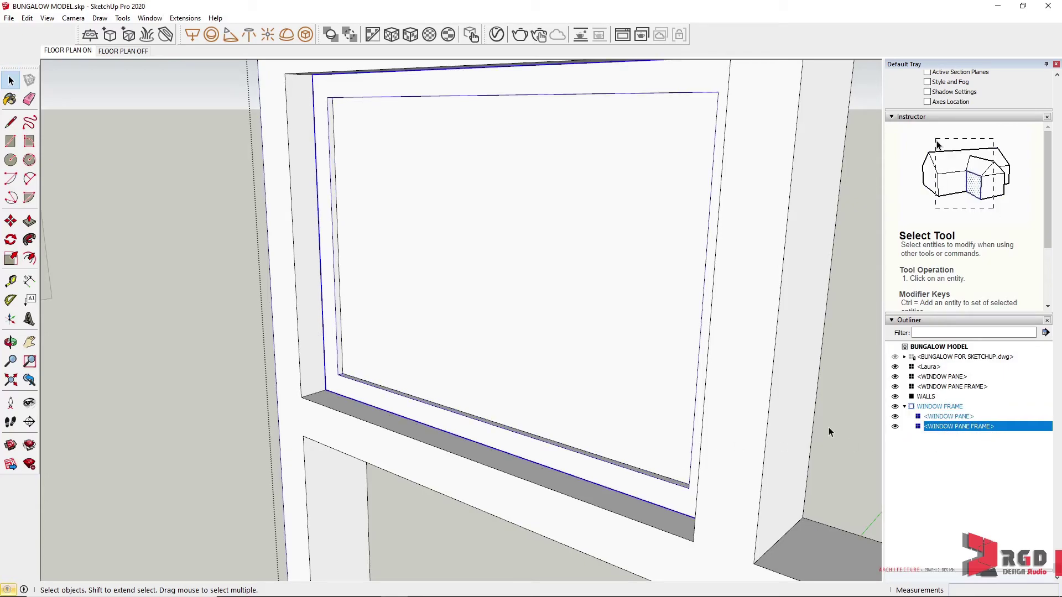
pyautogui.click(151, 381)
pyautogui.moveTo(133, 380); pyautogui.dragTo(396, 349, button='middle')
pyautogui.click(397, 349)
pyautogui.doubleClick(408, 357)
pyautogui.click(393, 353)
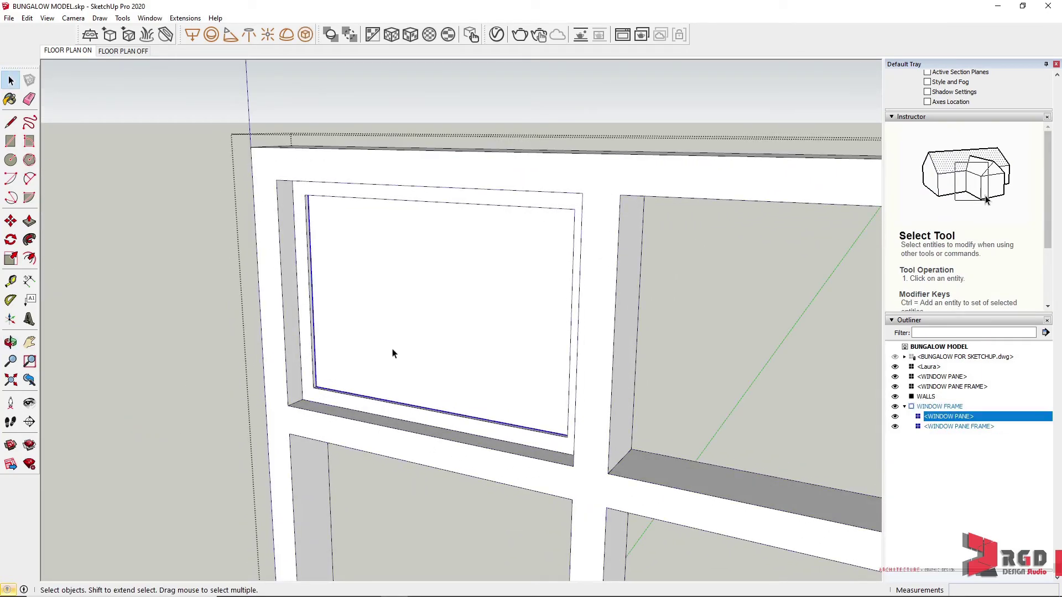
pyautogui.keyDown('ctrl'); pyautogui.click(365, 403); pyautogui.keyUp('ctrl')
pyautogui.scroll(-2, 327, 467)
pyautogui.moveTo(327, 467); pyautogui.dragTo(427, 407, button='middle')
# Step: Copy the pane and frame one cell to the right and array them x3
pyautogui.press('m')
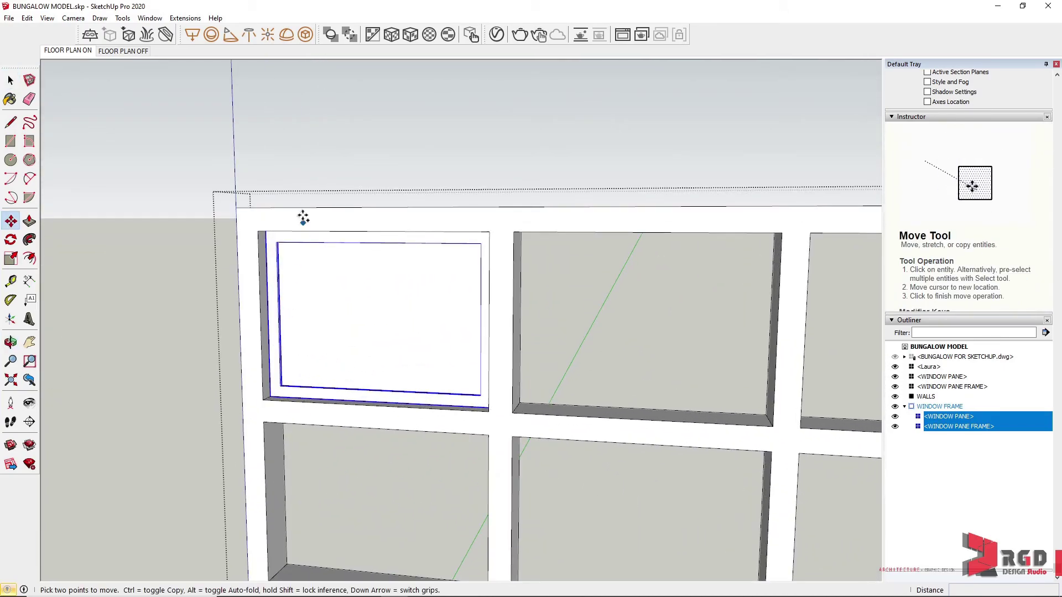
pyautogui.click(258, 231)
pyautogui.press('ctrl')
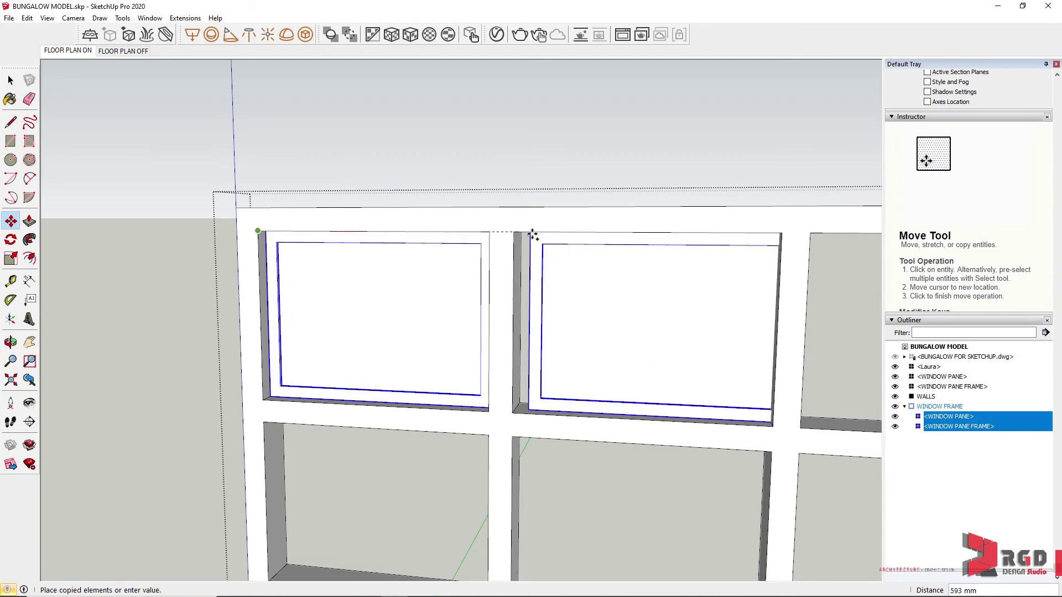
pyautogui.scroll(2, 515, 233)
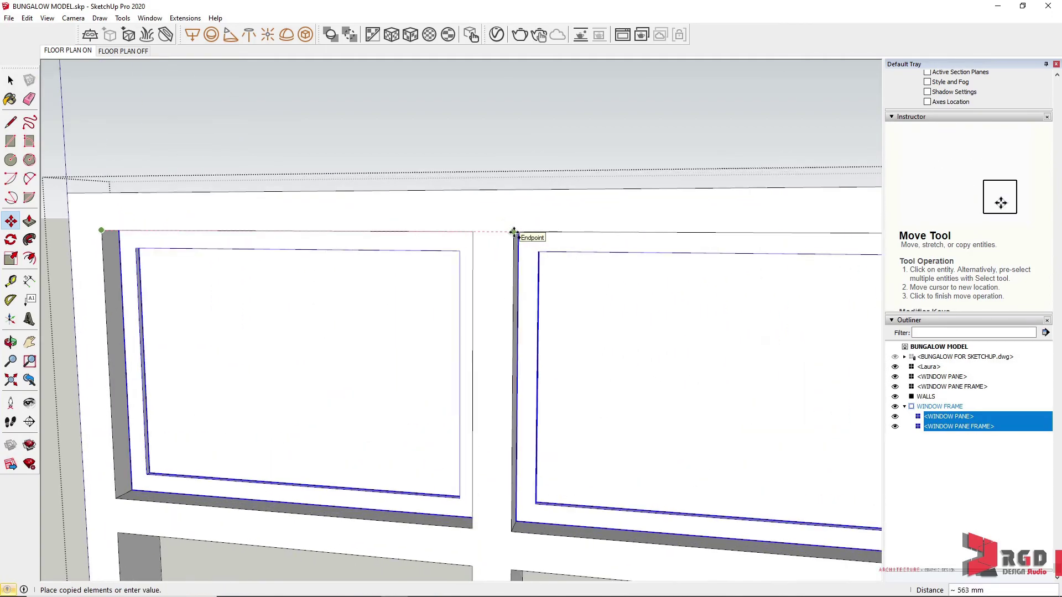
pyautogui.click(513, 233)
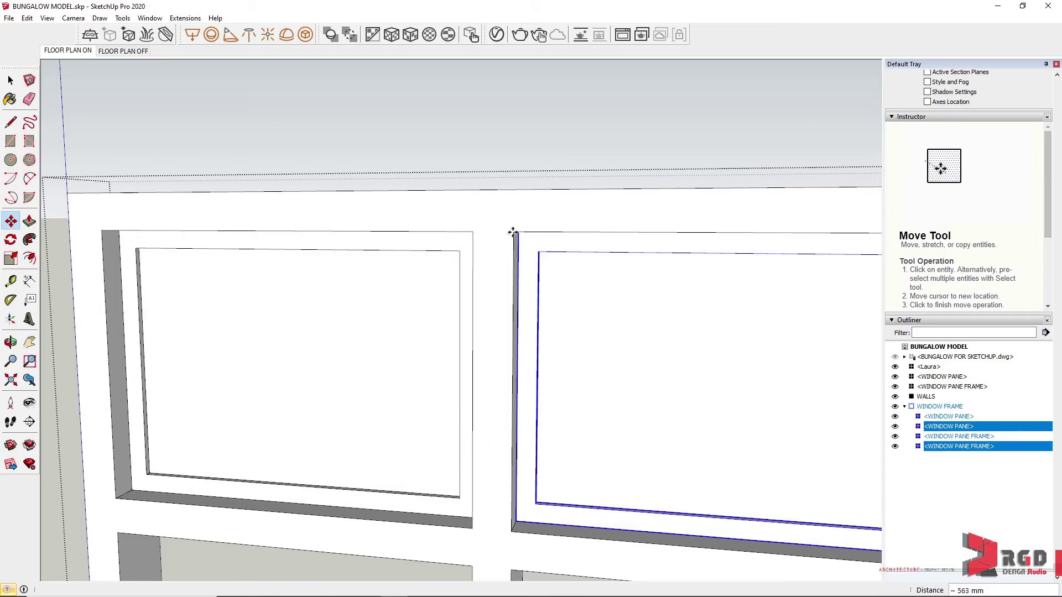
pyautogui.write('X3')
pyautogui.press('Return')
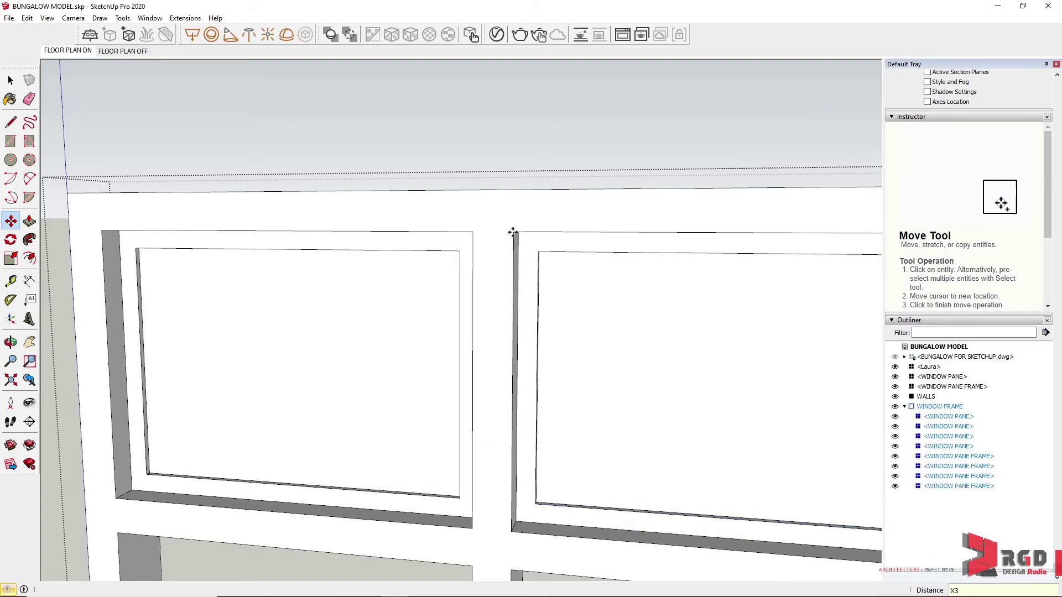
pyautogui.scroll(-5, 514, 232)
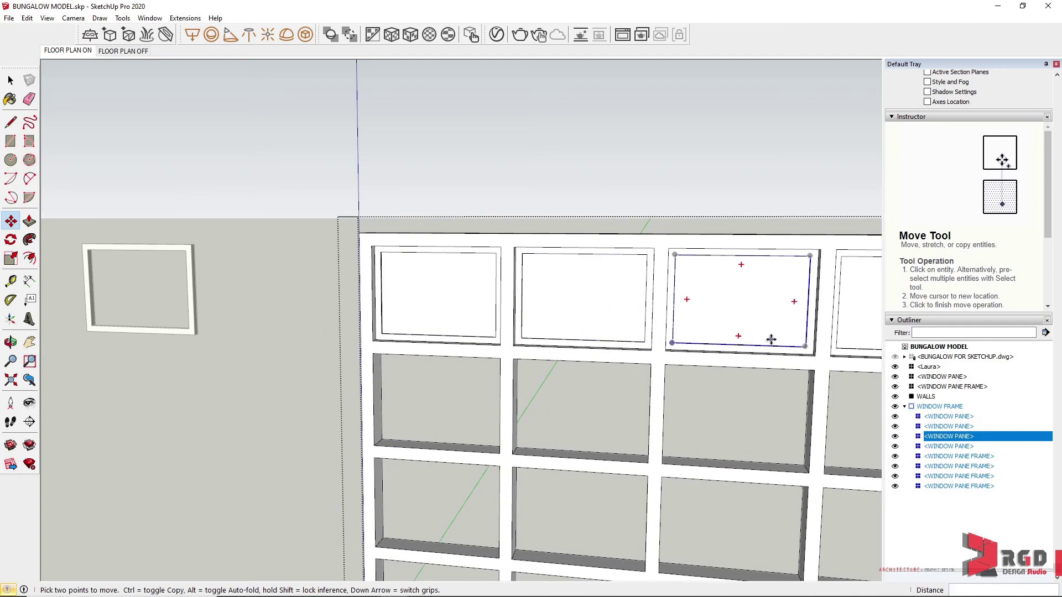
# Step: Select all four top-row glass panes and their four pane frames
pyautogui.keyDown('shift'); pyautogui.moveTo(768, 337); pyautogui.dragTo(604, 310, button='middle'); pyautogui.keyUp('shift')
pyautogui.press('space')
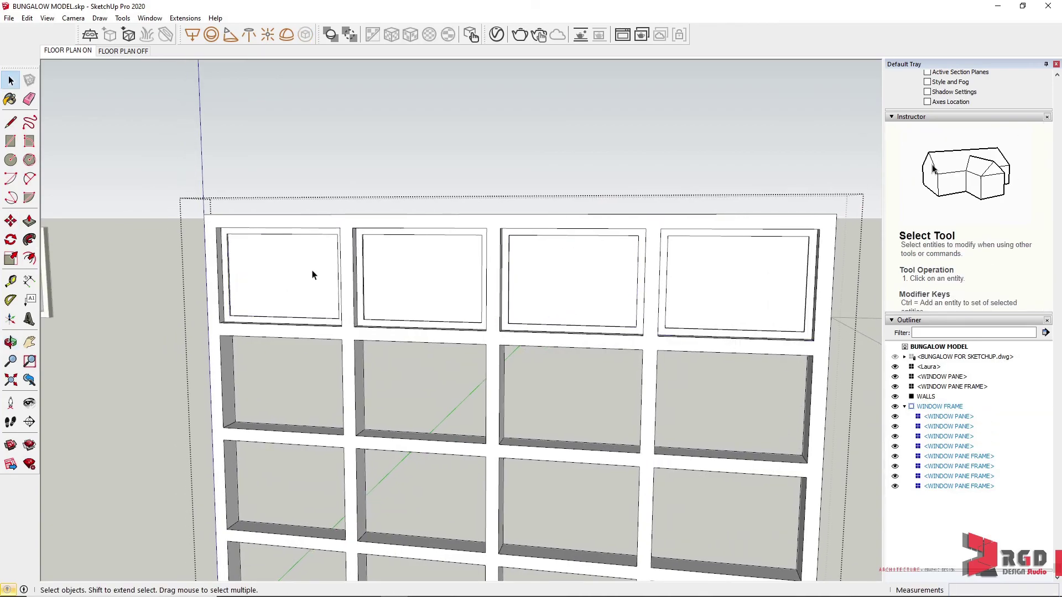
pyautogui.keyDown('ctrl'); pyautogui.click(298, 323); pyautogui.keyUp('ctrl')
pyautogui.keyDown('ctrl'); pyautogui.click(422, 299); pyautogui.keyUp('ctrl')
pyautogui.keyDown('ctrl'); pyautogui.click(484, 290); pyautogui.keyUp('ctrl')
pyautogui.keyDown('ctrl'); pyautogui.click(598, 290); pyautogui.keyUp('ctrl')
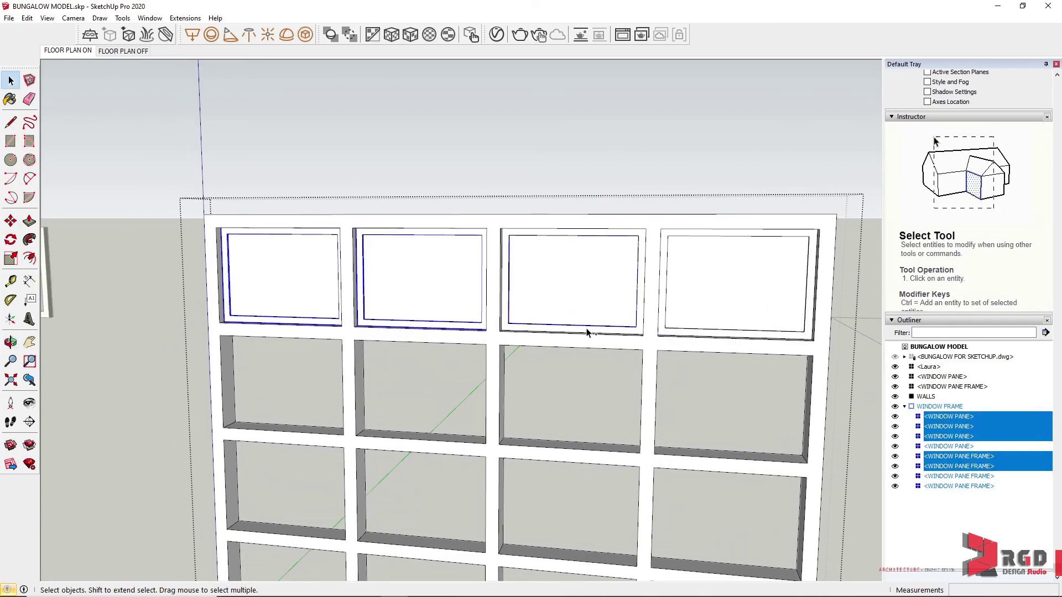
pyautogui.keyDown('ctrl'); pyautogui.click(588, 332); pyautogui.keyUp('ctrl')
pyautogui.keyDown('ctrl'); pyautogui.click(715, 326); pyautogui.keyUp('ctrl')
pyautogui.keyDown('ctrl'); pyautogui.click(714, 336); pyautogui.keyUp('ctrl')
# Step: Copy the selected top row 425 mm down into the second row
pyautogui.press('m')
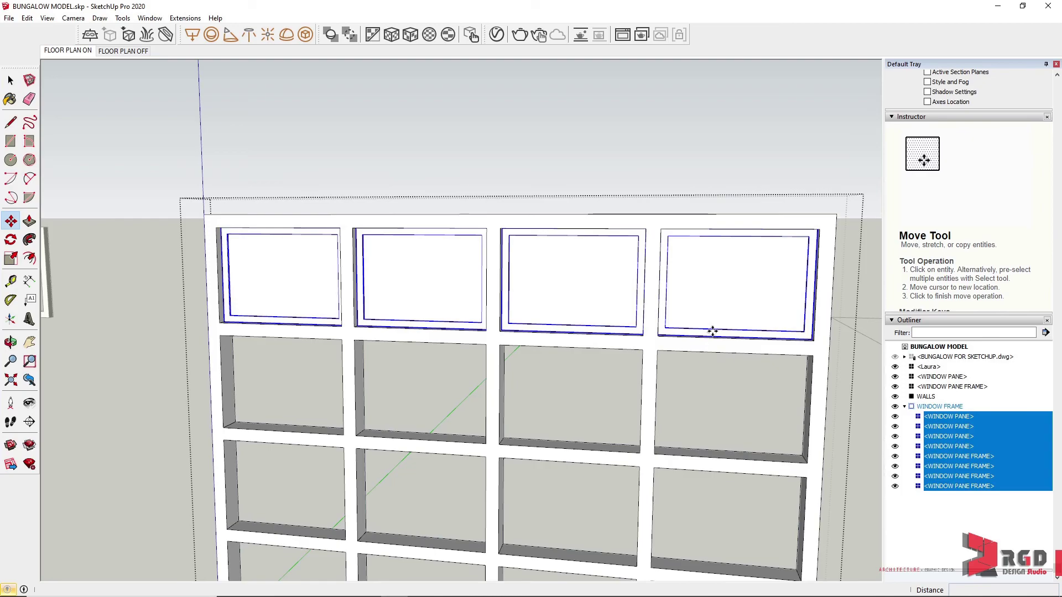
pyautogui.scroll(2, 215, 227)
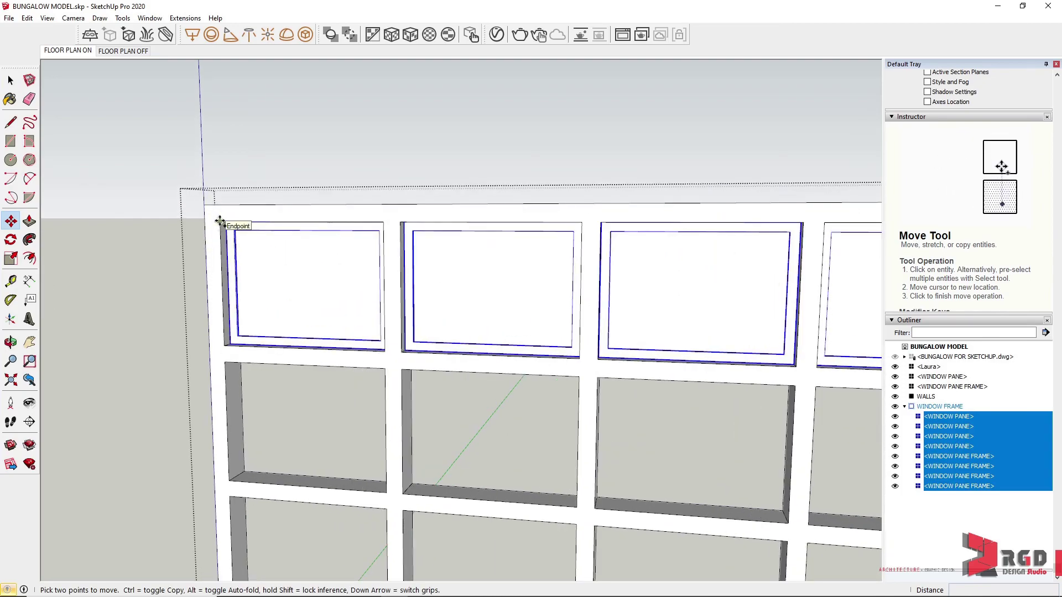
pyautogui.click(219, 222)
pyautogui.press('ctrl')
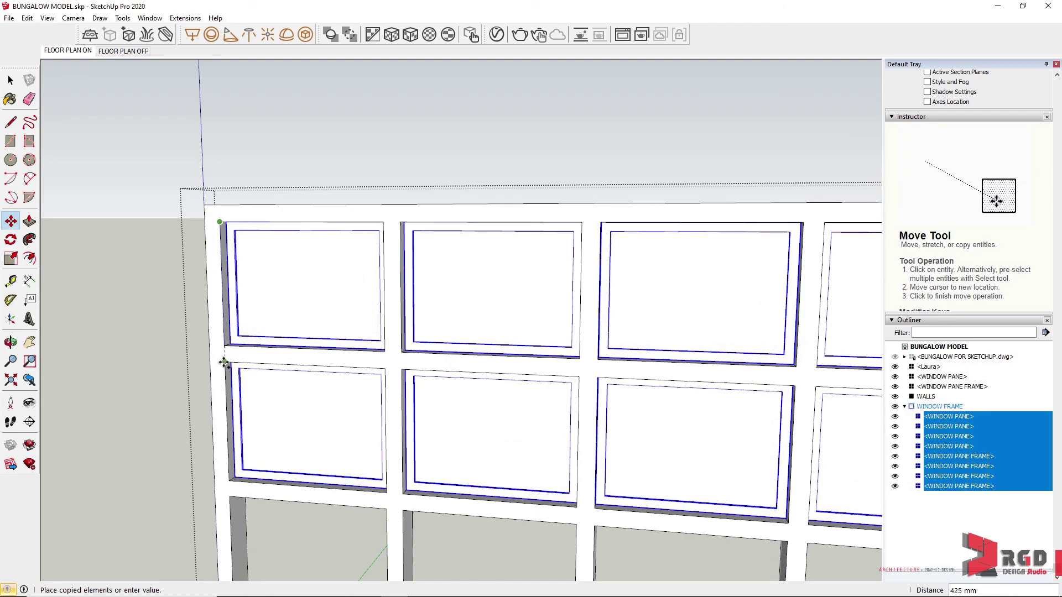
pyautogui.click(223, 362)
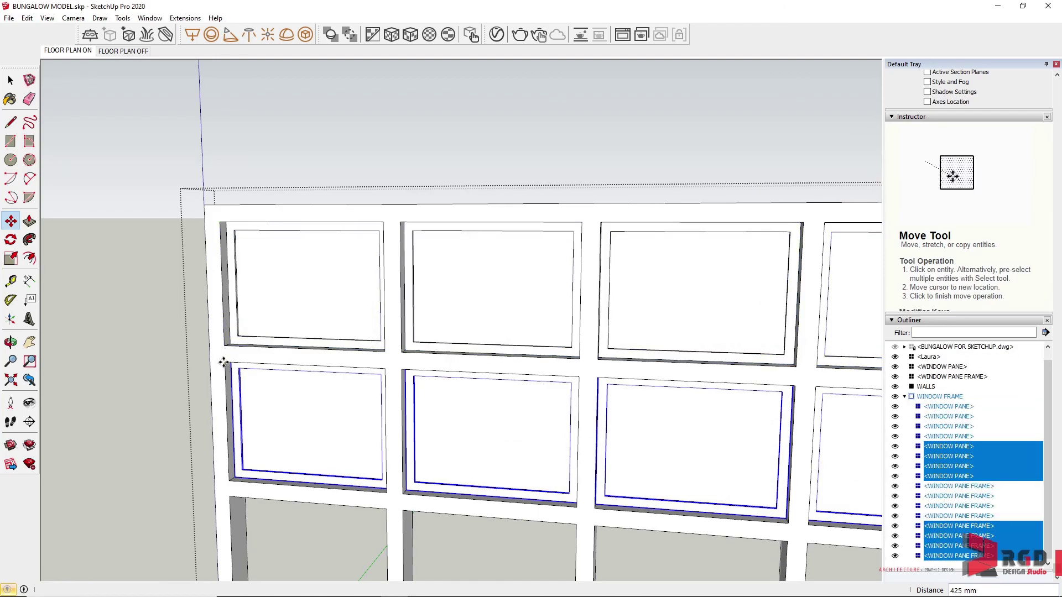